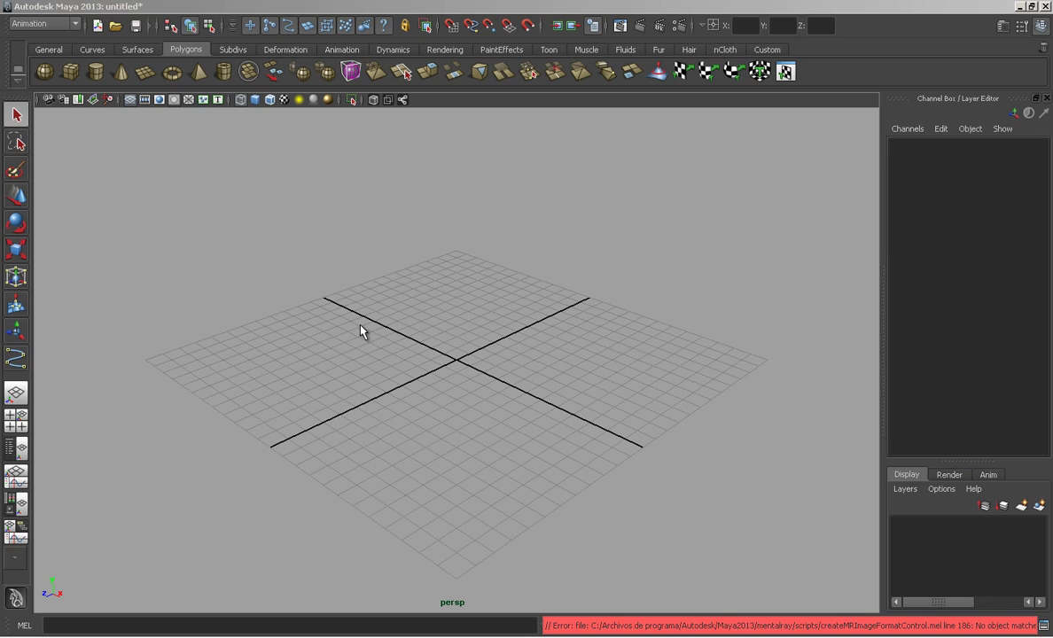
Step: Draw a polygon plane, pPlane1, across the whole grid in the perspective view
click(145, 71)
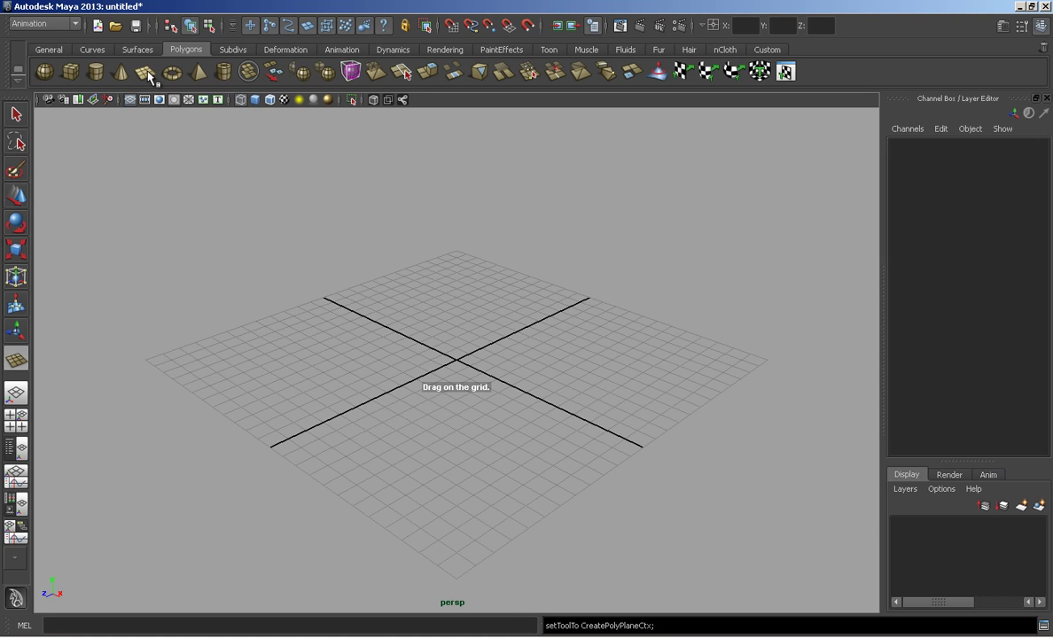
drag(147, 360, 768, 358)
key(space)
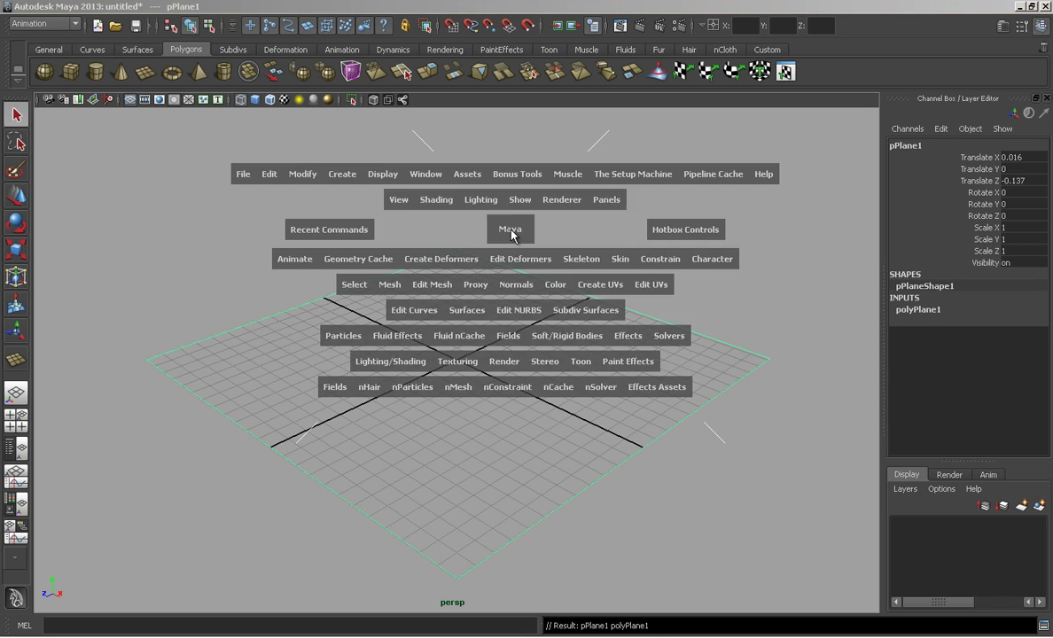
click(438, 290)
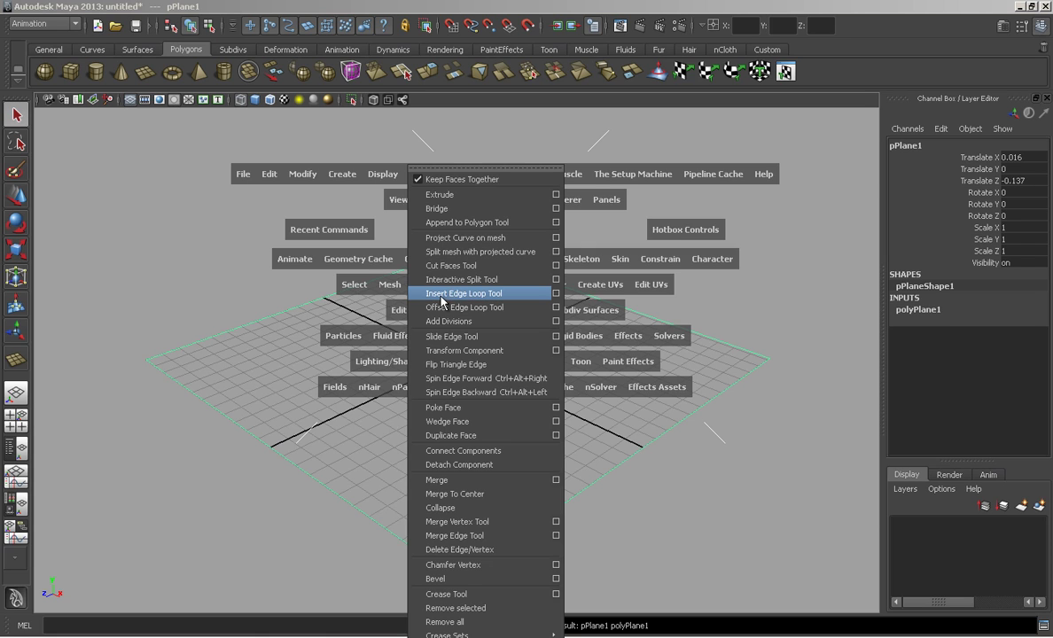
Step: Insert three edge loops (polySplitRing1–3) across pPlane1 close to its far edge
click(470, 296)
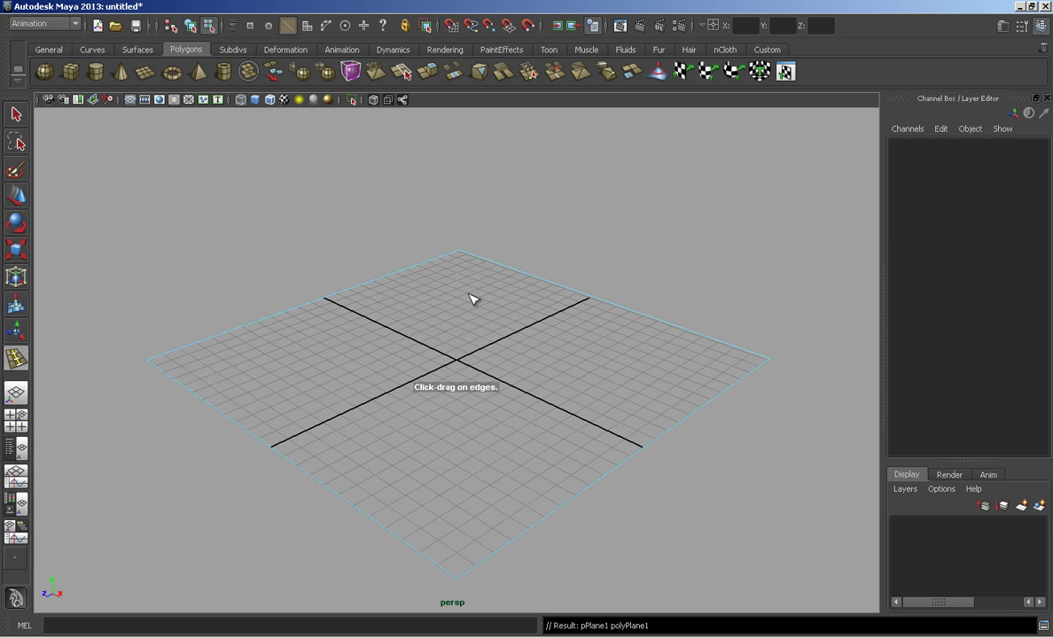
click(413, 272)
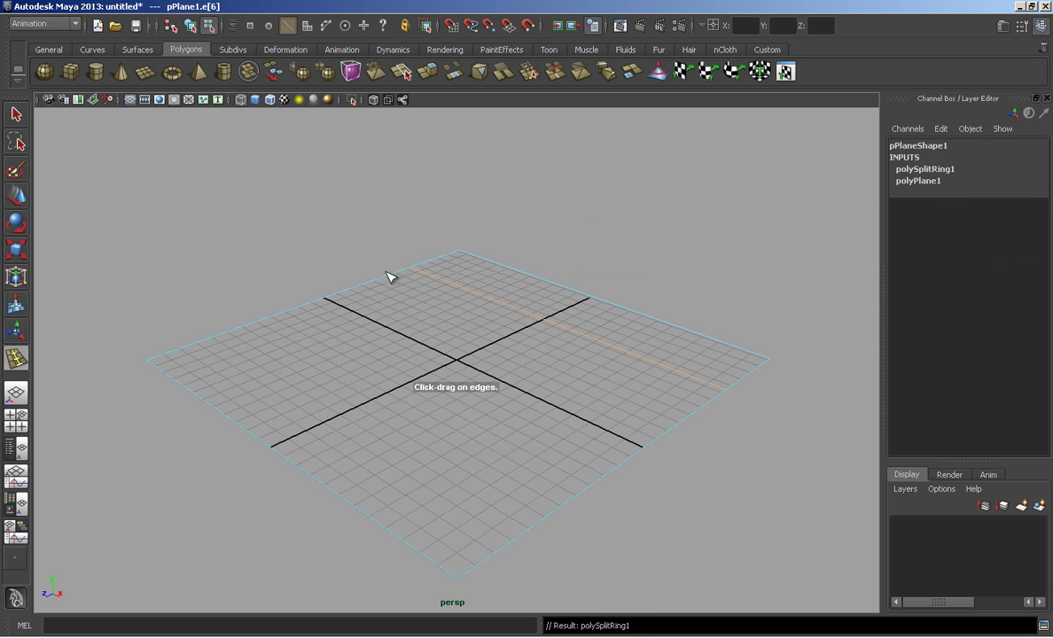
click(385, 278)
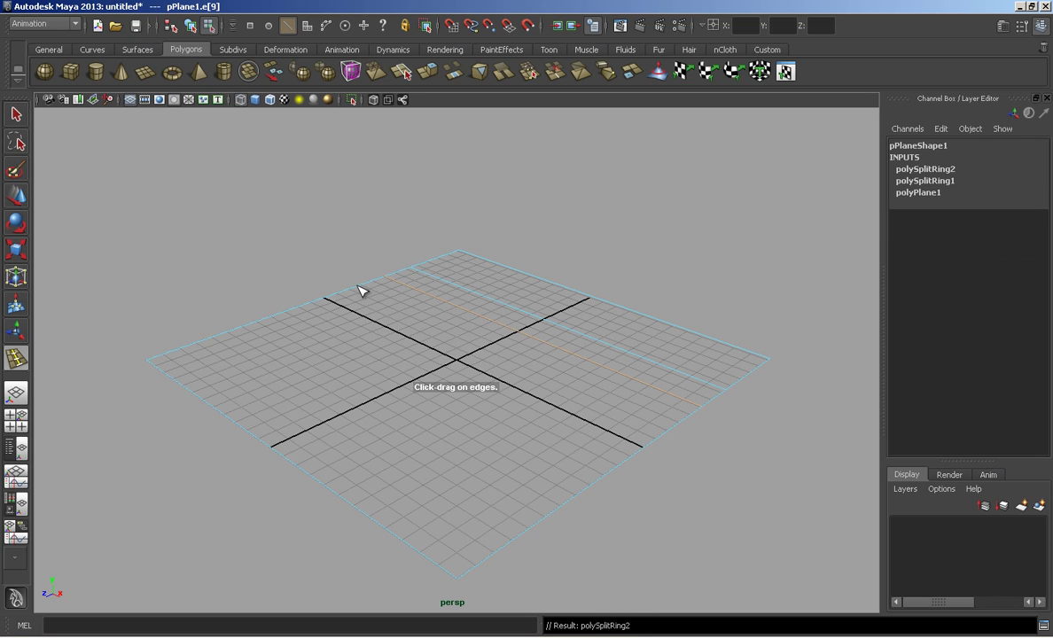
click(361, 292)
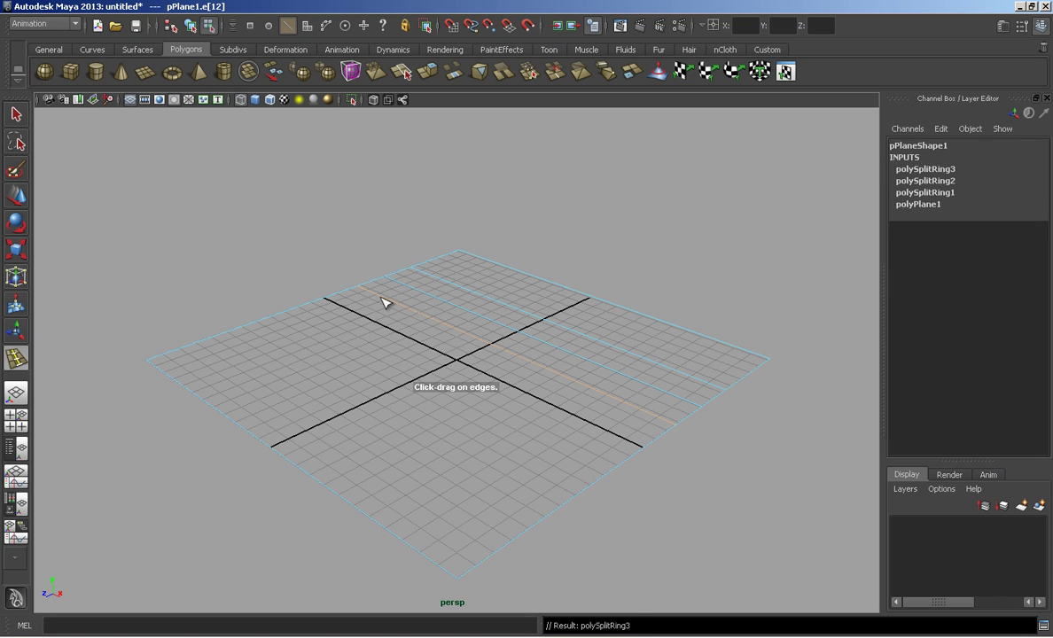
Step: In the maximized side view, select the plane's far-side vertices with the Move tool
click(27, 199)
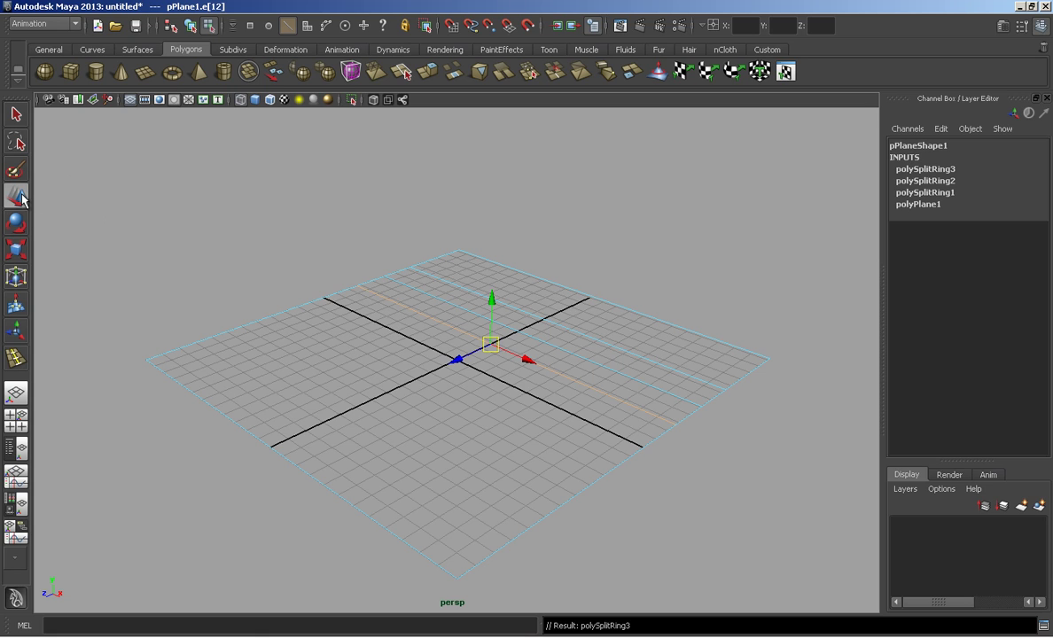
drag(552, 266, 498, 329)
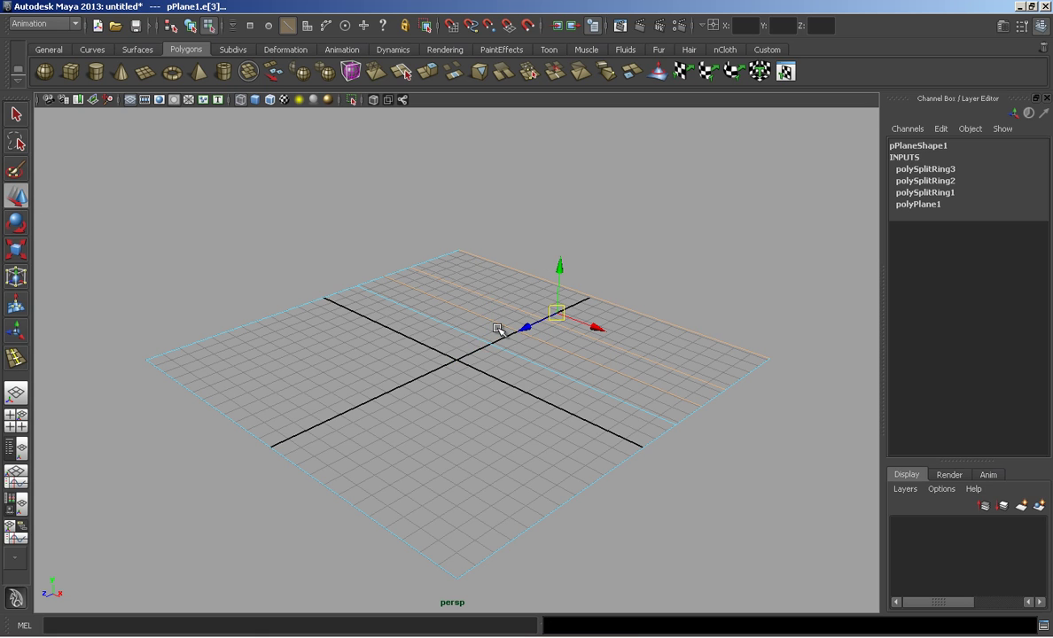
key(space)
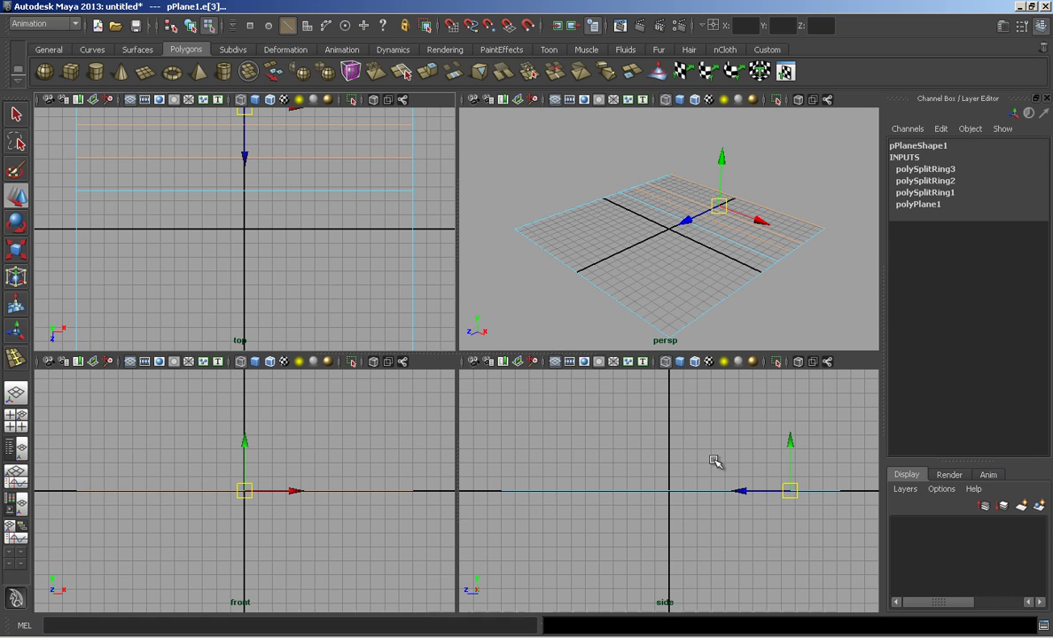
key(space)
right_drag(617, 359, 558, 359)
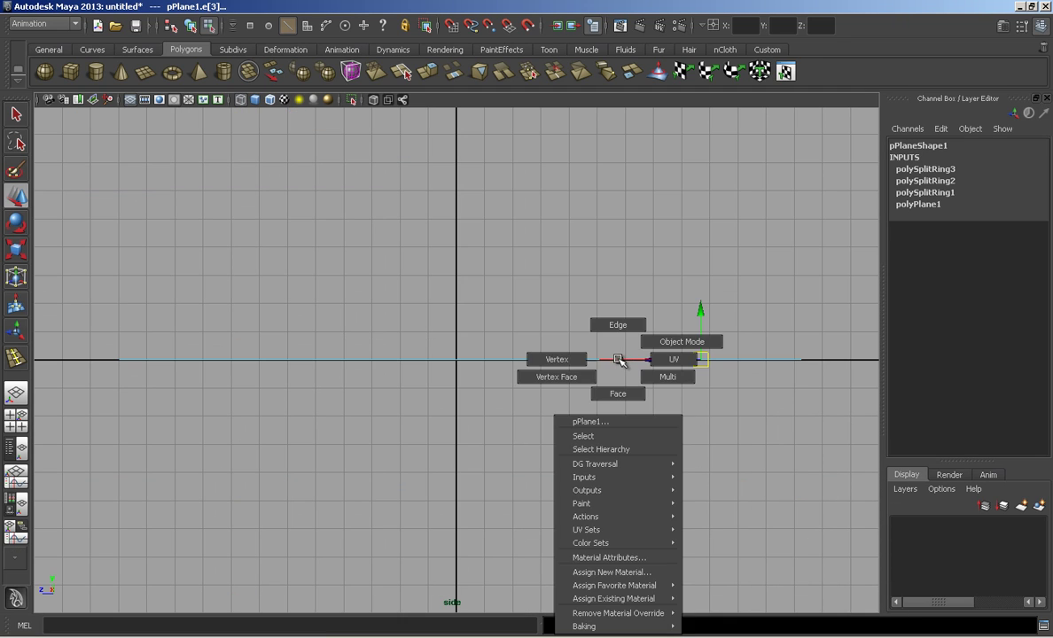
click(558, 361)
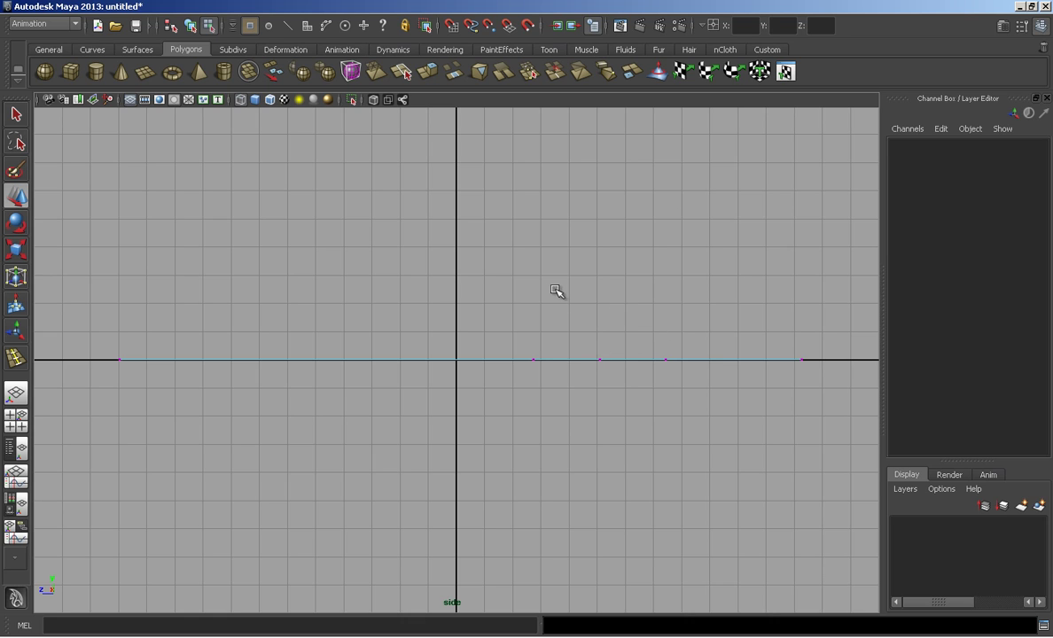
drag(574, 288, 833, 410)
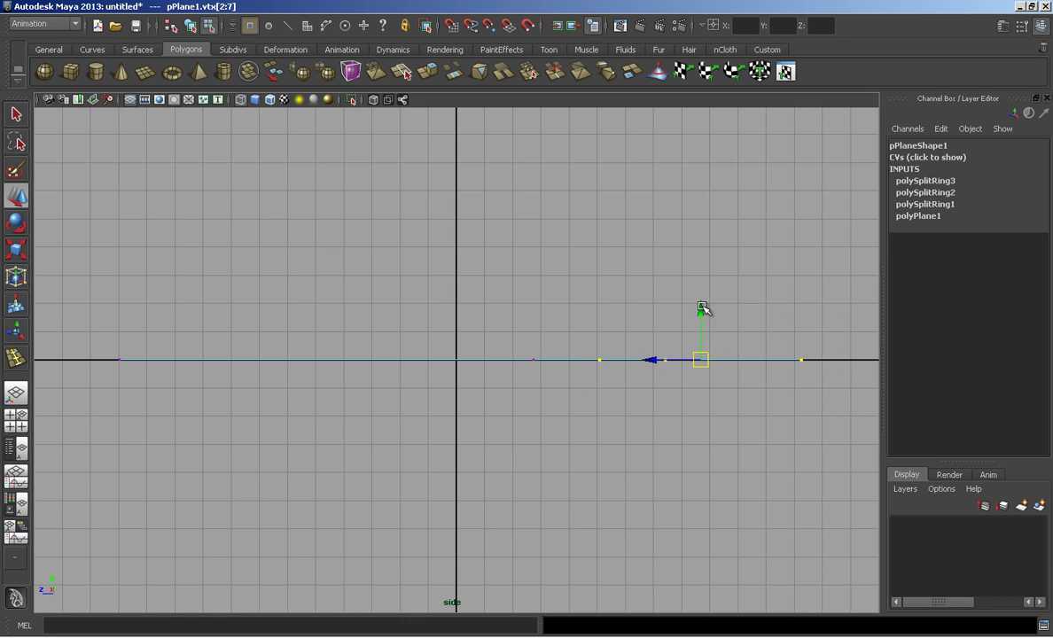
Step: Raise the far vertex rows in stages, bending the plane's end into a tall wall
drag(700, 360, 678, 343)
drag(580, 282, 785, 369)
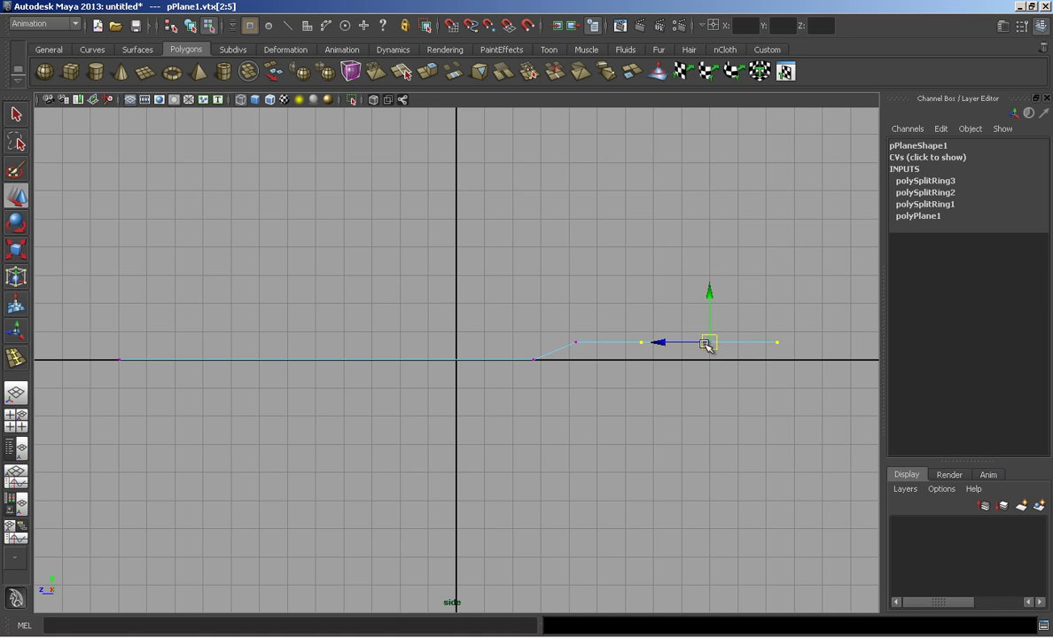
drag(703, 330, 673, 279)
drag(664, 200, 795, 324)
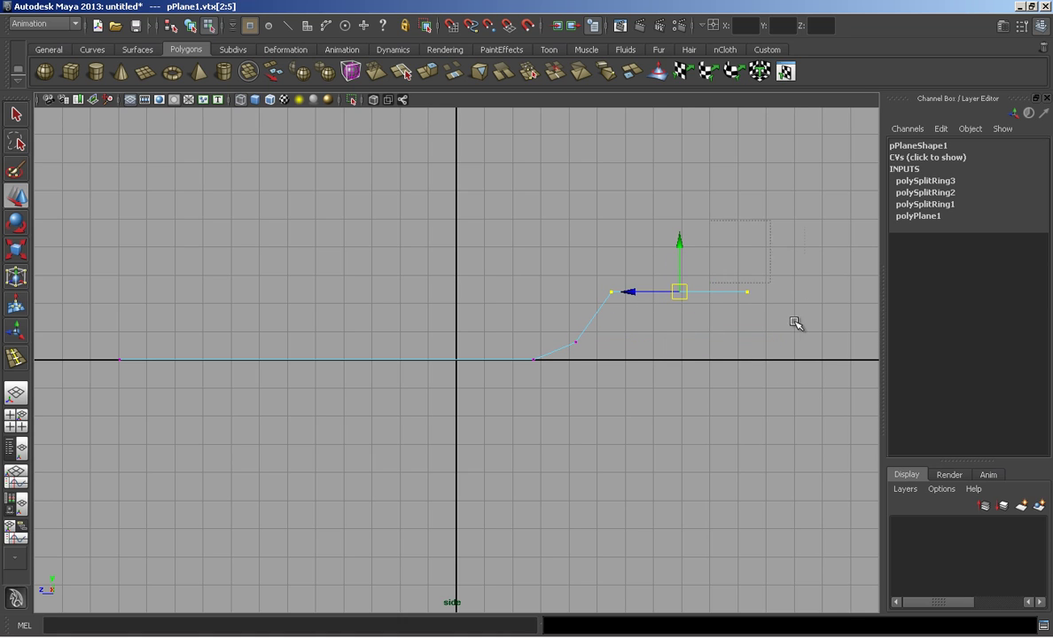
drag(748, 291, 634, 137)
scroll(618, 219, down, 2)
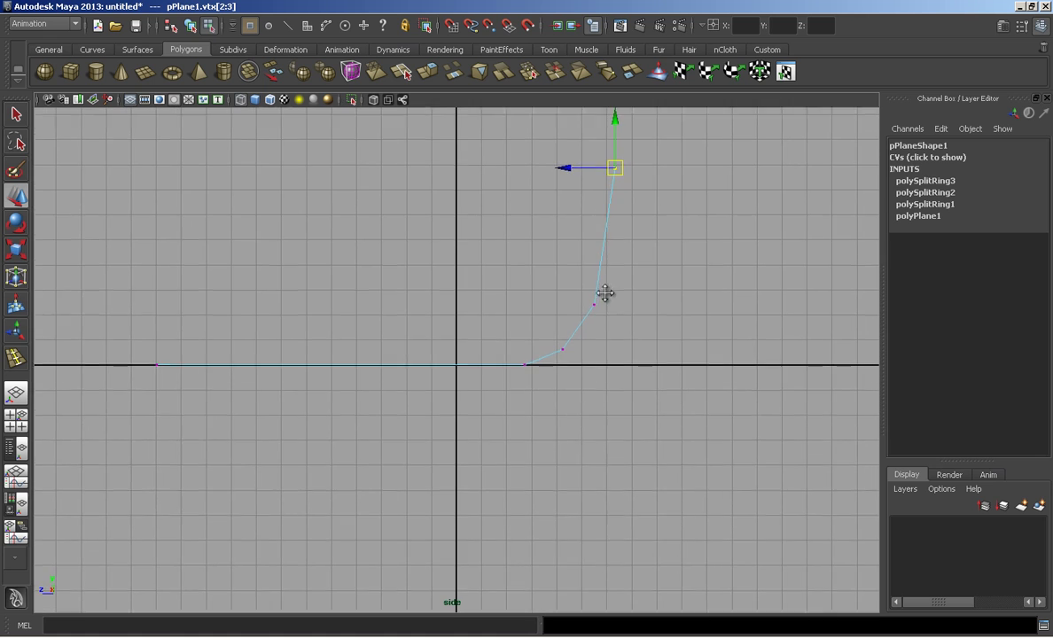
drag(609, 257, 605, 228)
Step: Turn on smooth mesh preview (3) and smooth shading (5) in a maximized perspective view
key(space)
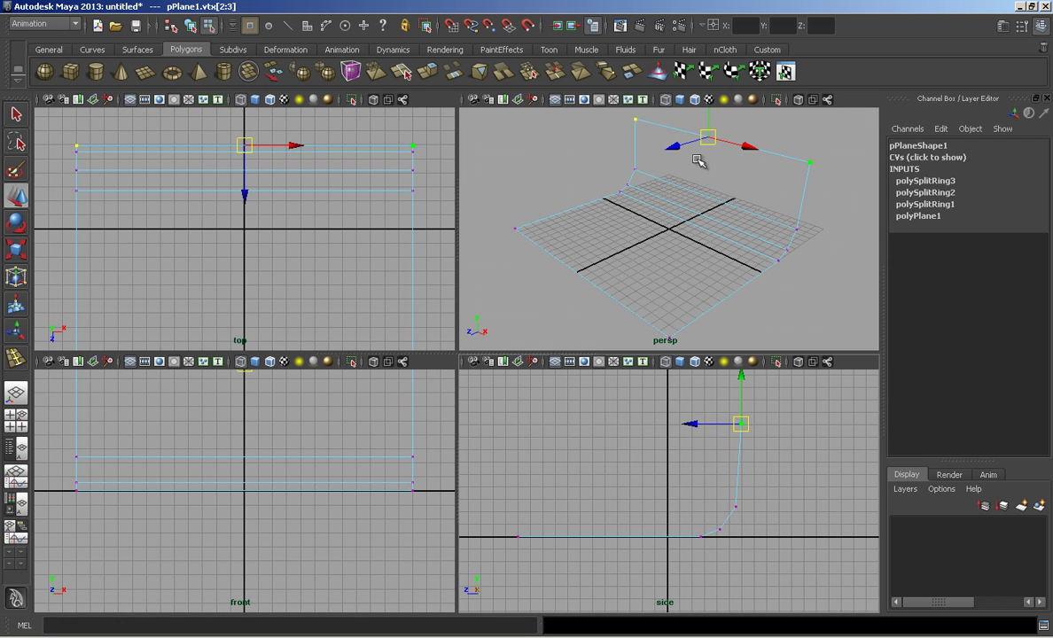
key(3)
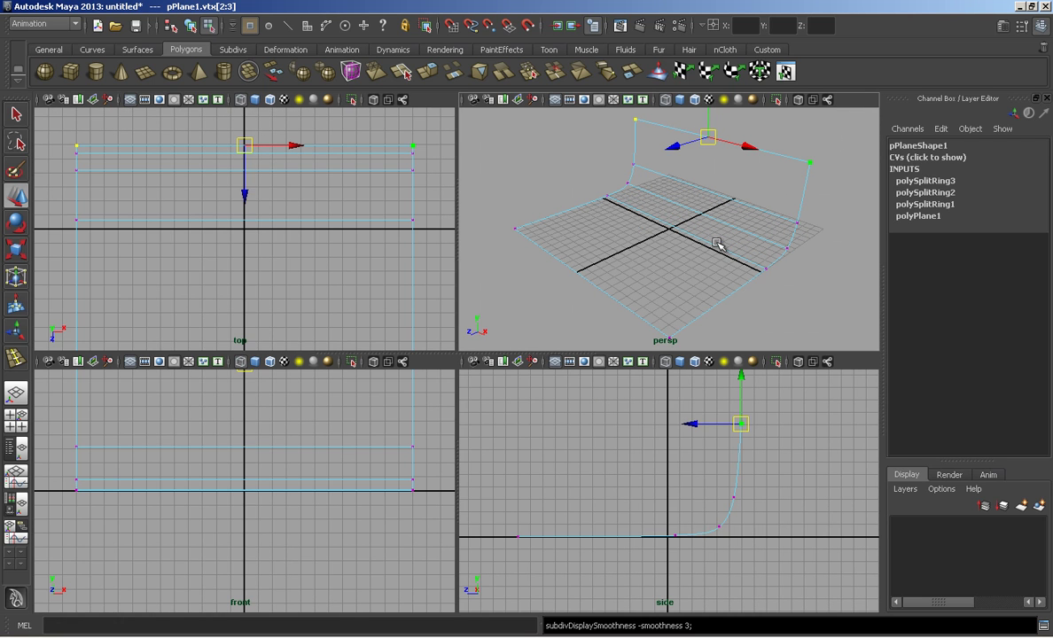
key(5)
key(space)
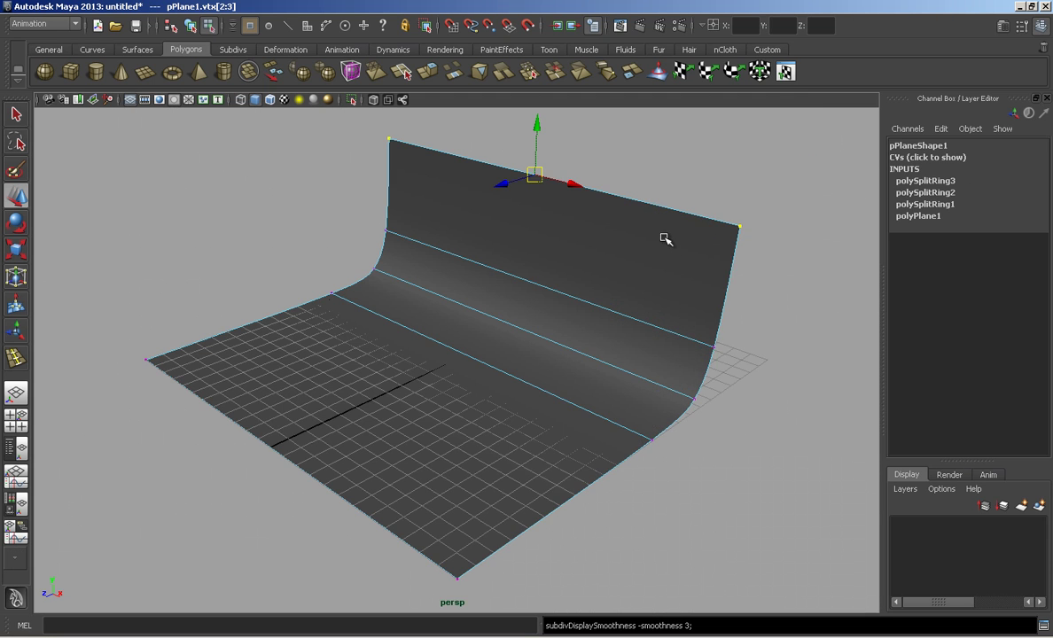
Step: Lower and shift the wall's top-edge vertices to reshape the backdrop wall
middle_drag(665, 238, 634, 280)
drag(527, 194, 519, 101)
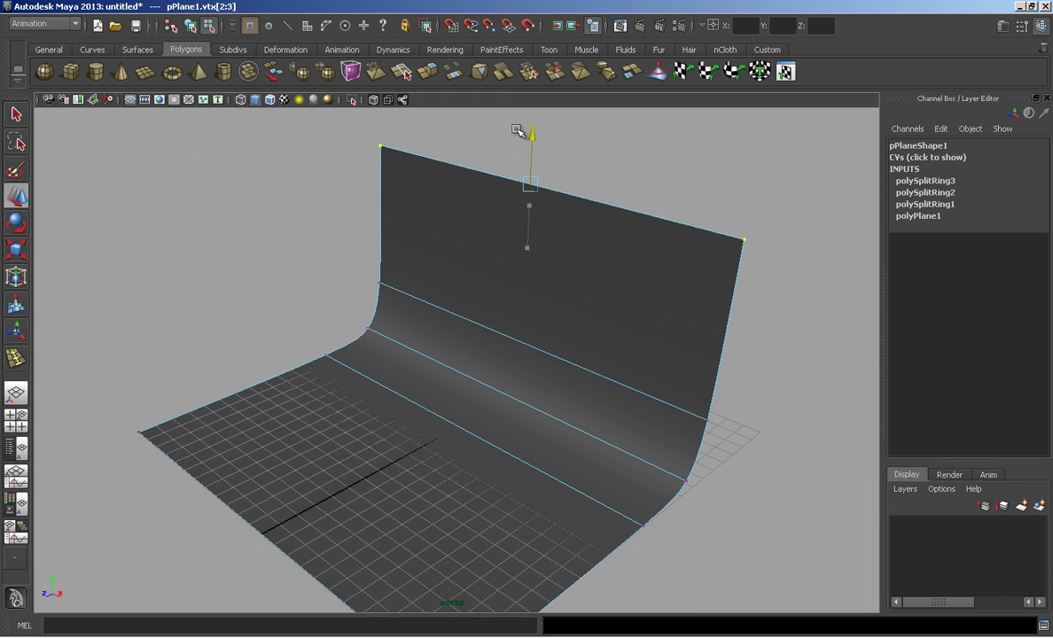
mouse_move(526, 259)
alt+mouse_down()
mouse_move(548, 239)
mouse_move(430, 233)
mouse_move(421, 264)
mouse_move(496, 238)
mouse_move(465, 235)
alt+mouse_up()
mouse_move(461, 140)
mouse_down()
mouse_move(642, 267)
mouse_move(764, 419)
mouse_up()
drag(495, 275, 550, 273)
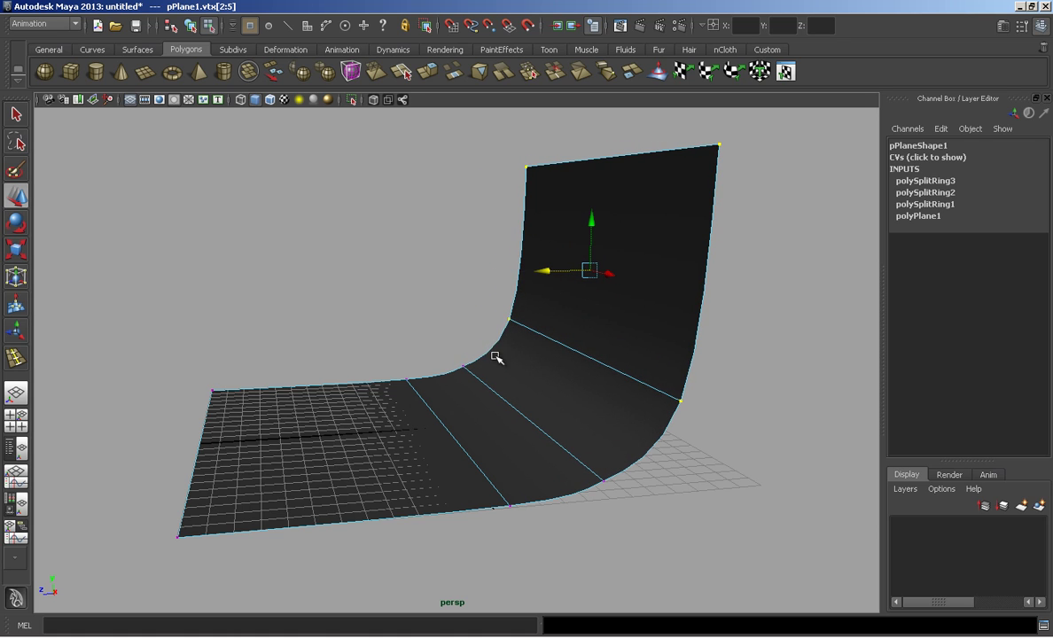
Step: Slide the curved-band vertices to widen the floor-to-wall bend
drag(450, 353, 483, 379)
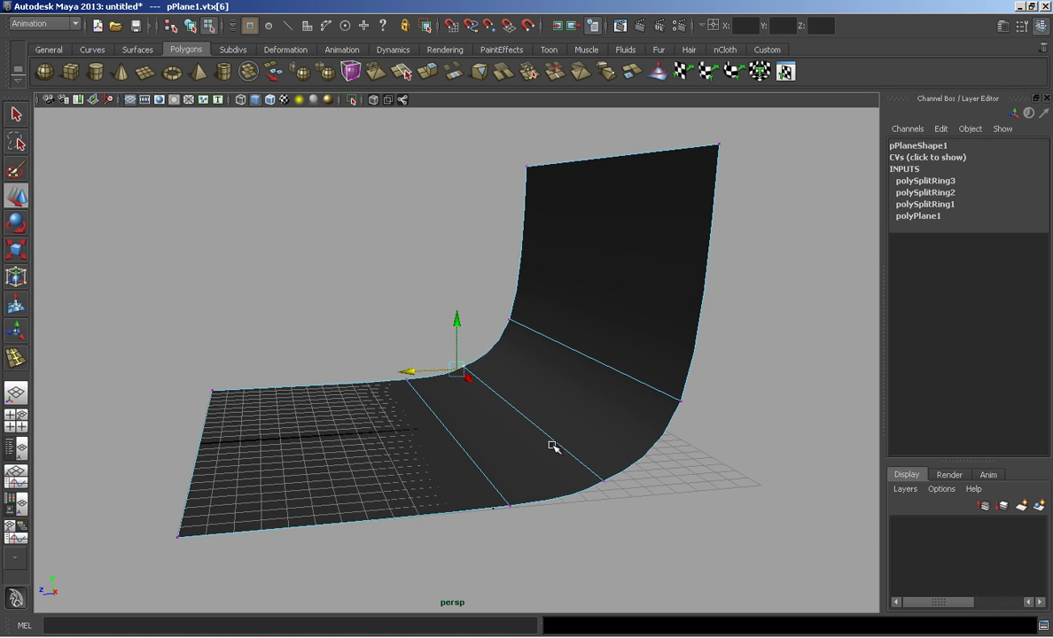
shift+drag(552, 446, 663, 531)
drag(461, 413, 484, 415)
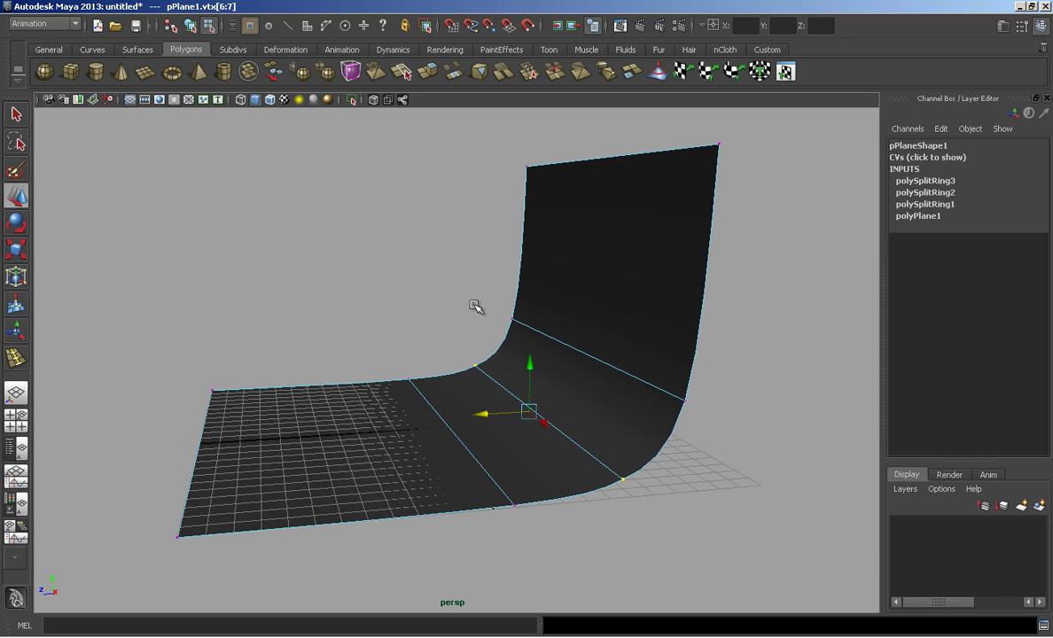
key(space)
key(space)
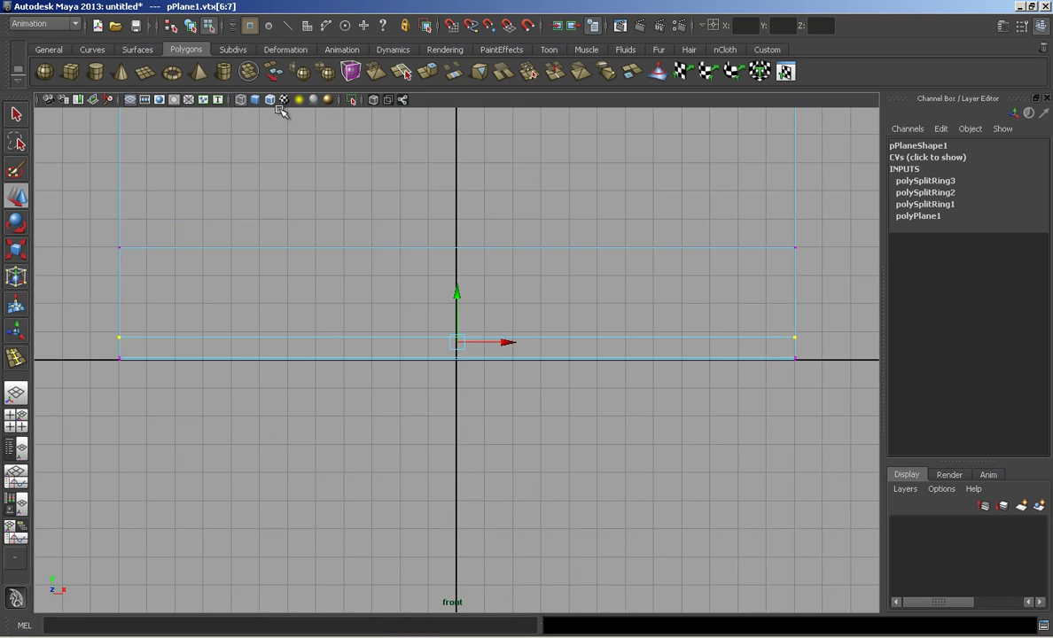
key(space)
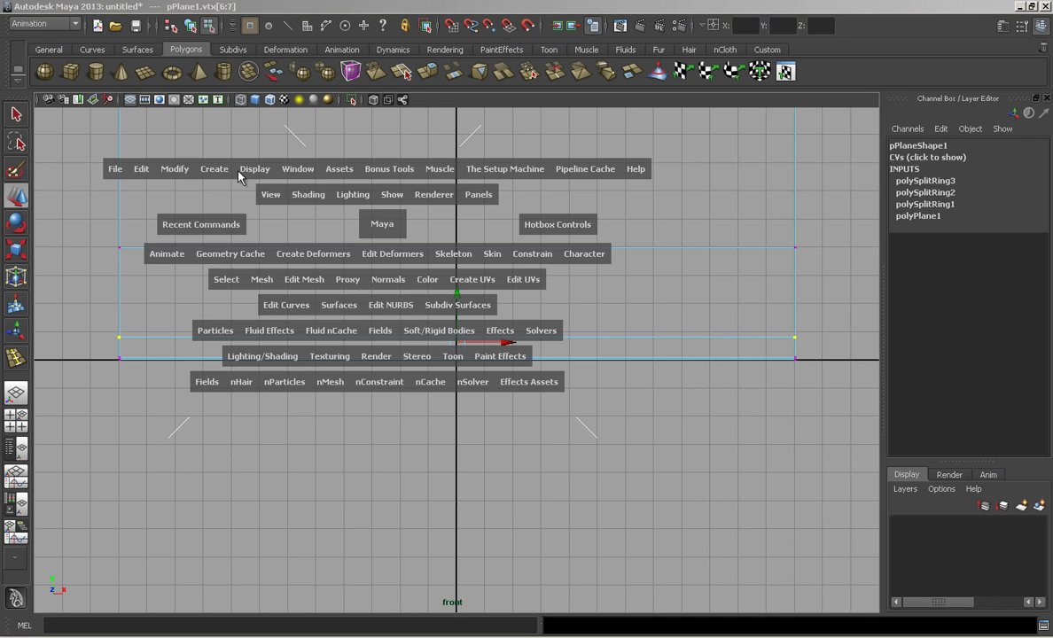
Step: Start the CV Curve Tool in the front view with Snap to Grid enabled
click(214, 170)
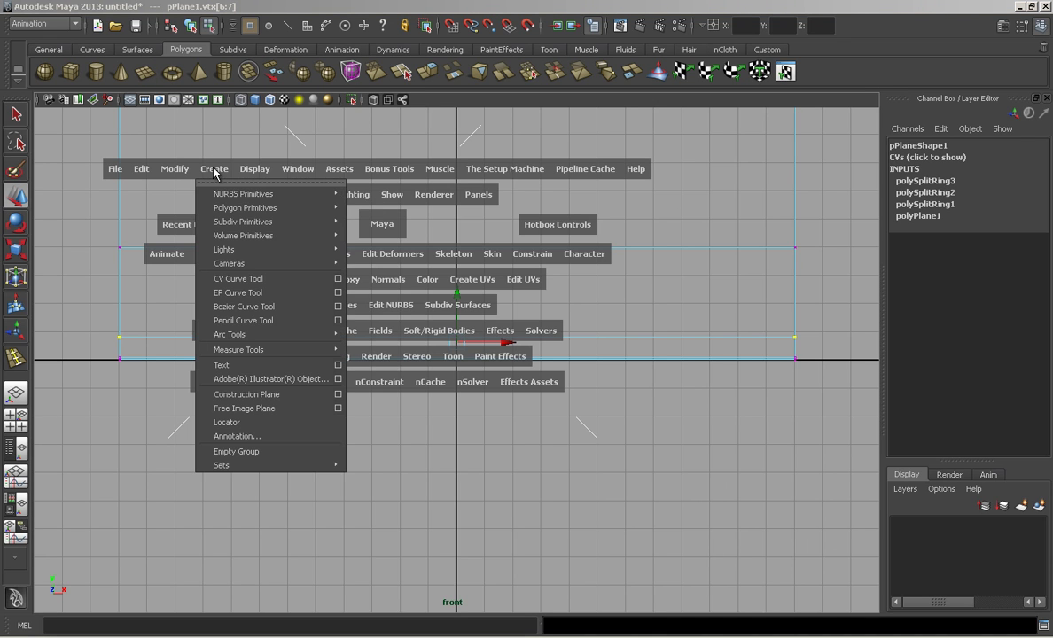
click(238, 280)
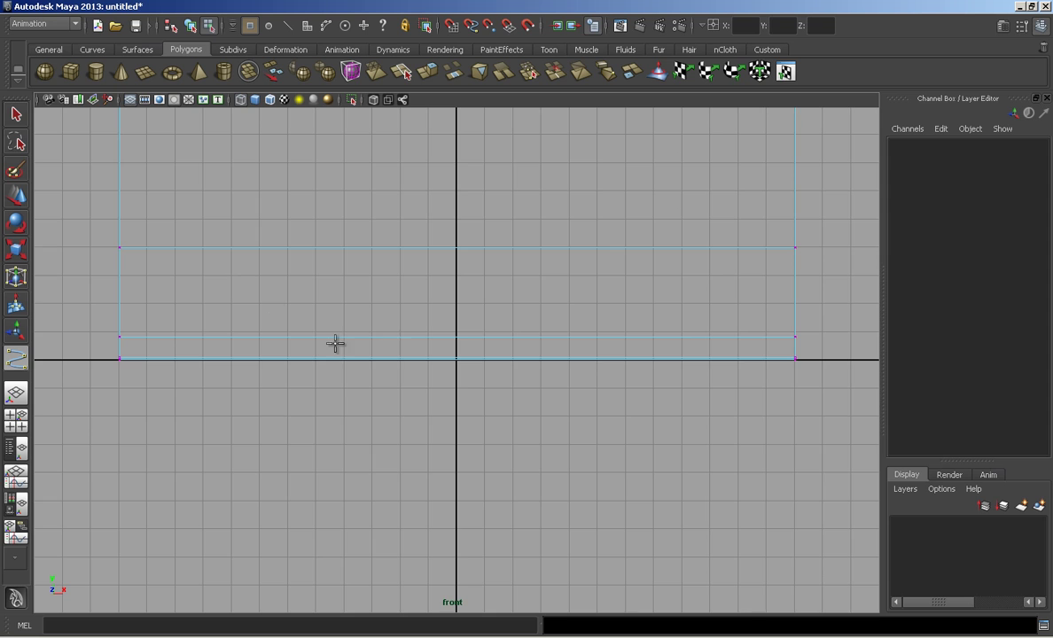
alt+drag(336, 345, 609, 348)
alt+middle_drag(510, 368, 442, 486)
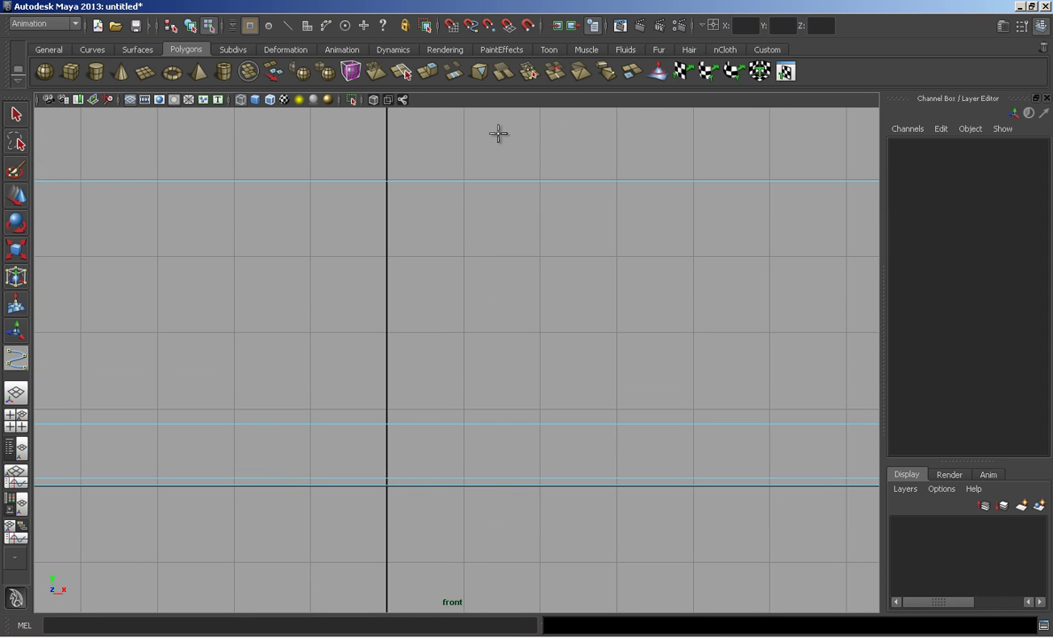
click(452, 25)
Step: Click out the glass profile's base and its stem rising upward
click(387, 486)
click(475, 486)
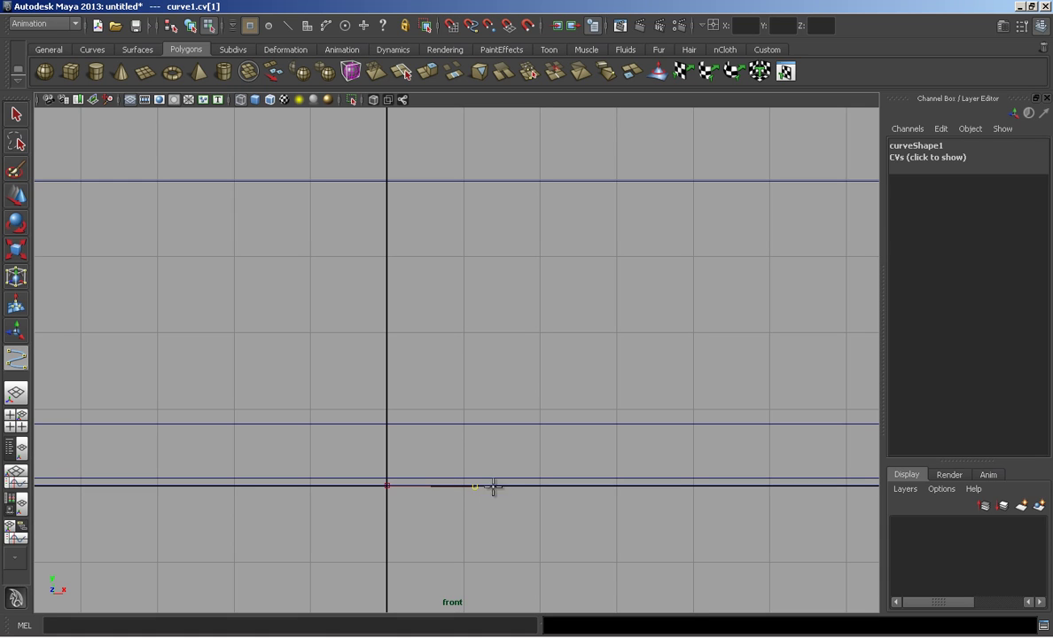
click(504, 485)
click(531, 486)
click(535, 478)
click(497, 473)
click(442, 462)
click(407, 444)
click(394, 410)
click(394, 341)
click(396, 257)
alt+middle_drag(396, 257, 394, 340)
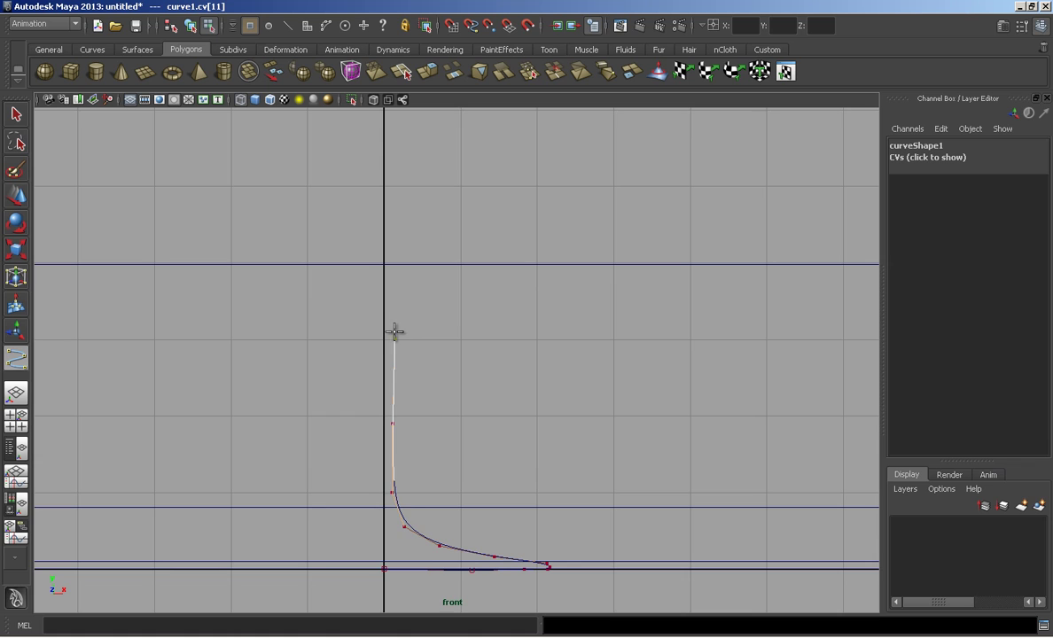
Step: Continue the profile flaring into the bowl and straight up to a thickened rim
click(401, 316)
click(439, 297)
click(499, 275)
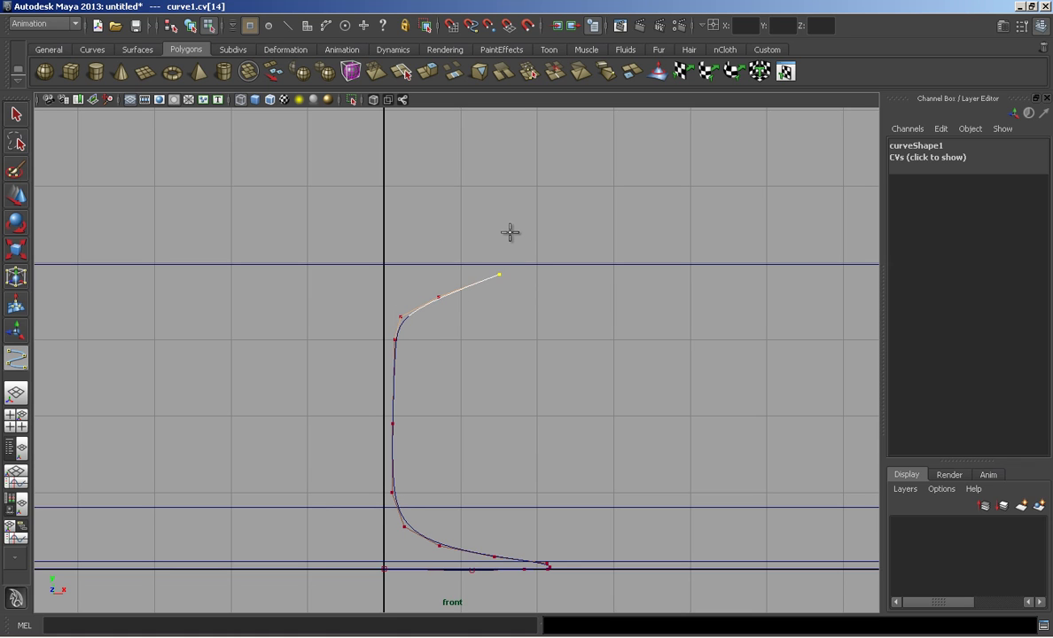
alt+middle_drag(510, 232, 510, 300)
click(510, 242)
click(509, 181)
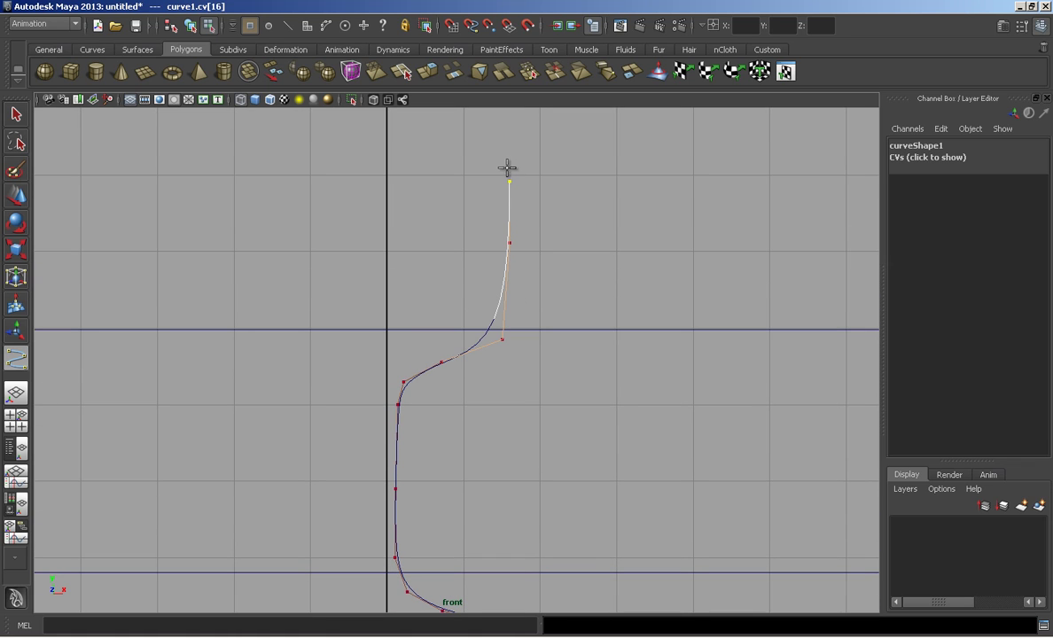
alt+middle_drag(501, 156, 511, 220)
click(505, 204)
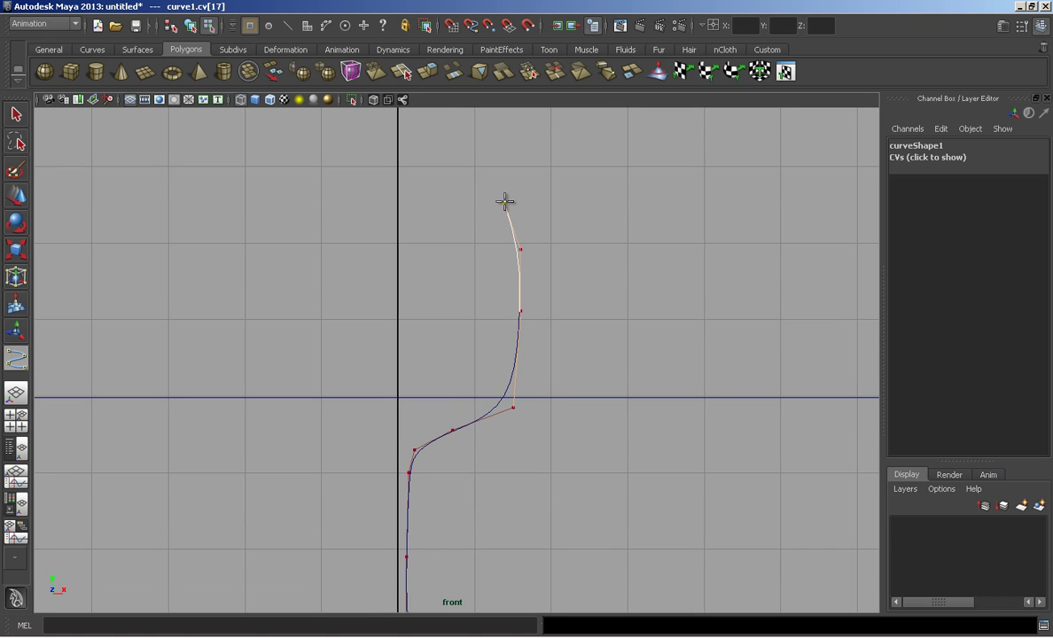
alt+middle_drag(498, 184, 493, 285)
mouse_move(494, 285)
alt+right_down()
mouse_move(562, 278)
mouse_move(642, 243)
alt+right_up()
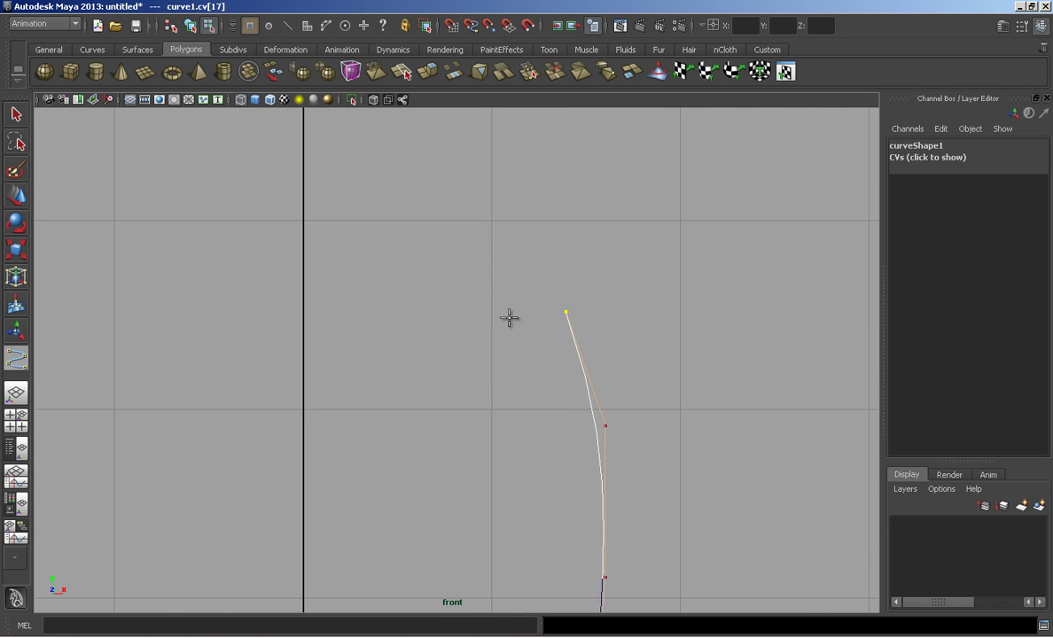
alt+middle_drag(563, 226, 625, 281)
click(583, 286)
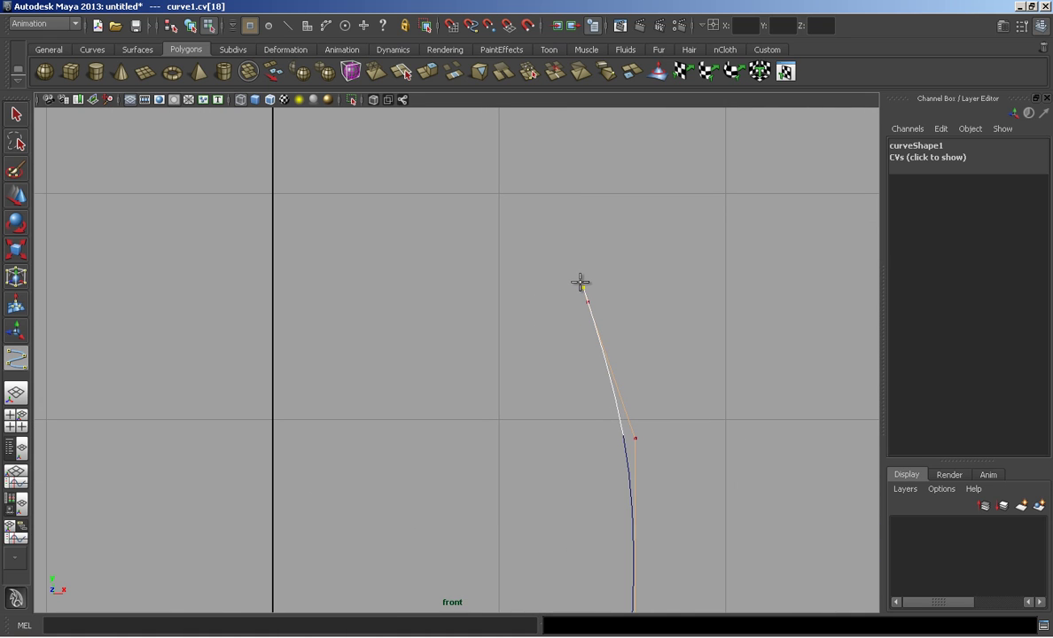
click(577, 284)
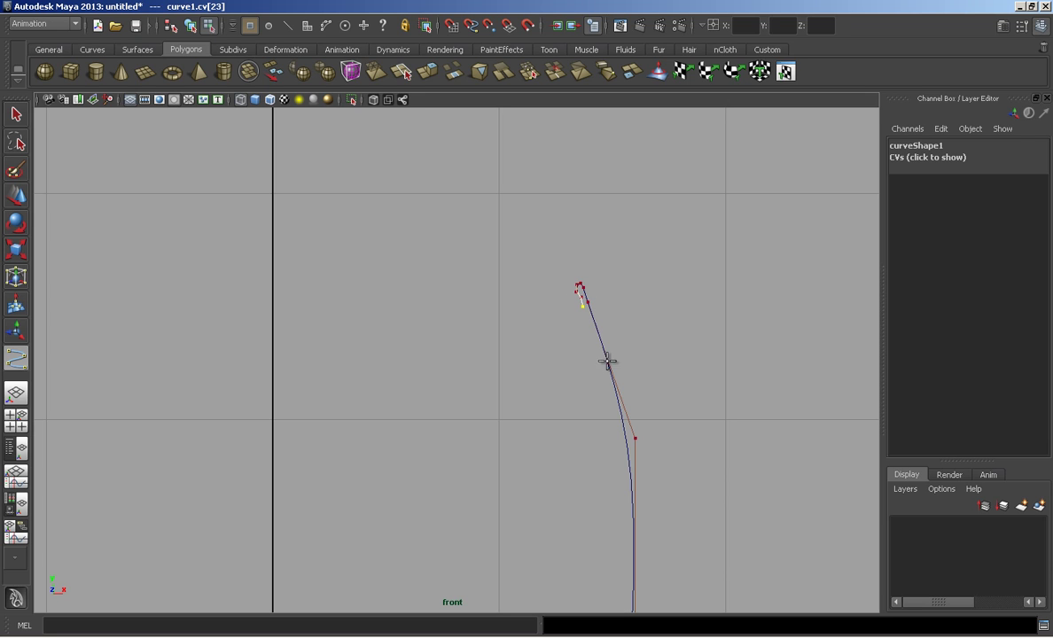
Step: Trace the inner bowl wall back down to the centre line and finish curve1
click(616, 437)
mouse_move(616, 437)
alt+right_down()
mouse_move(585, 458)
mouse_move(571, 419)
alt+right_up()
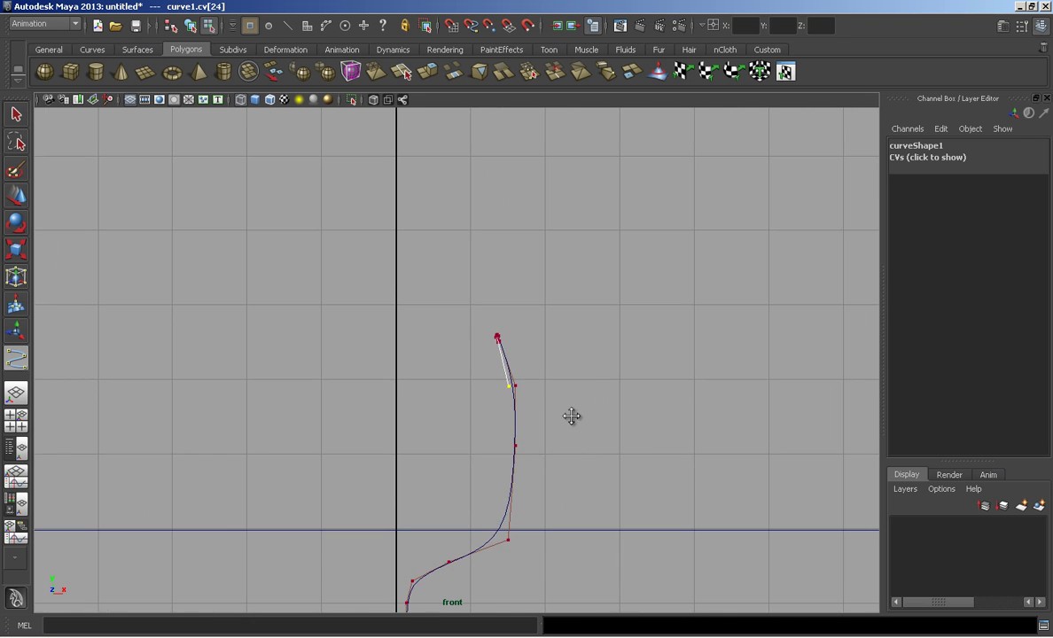
alt+middle_drag(571, 419, 531, 360)
click(536, 357)
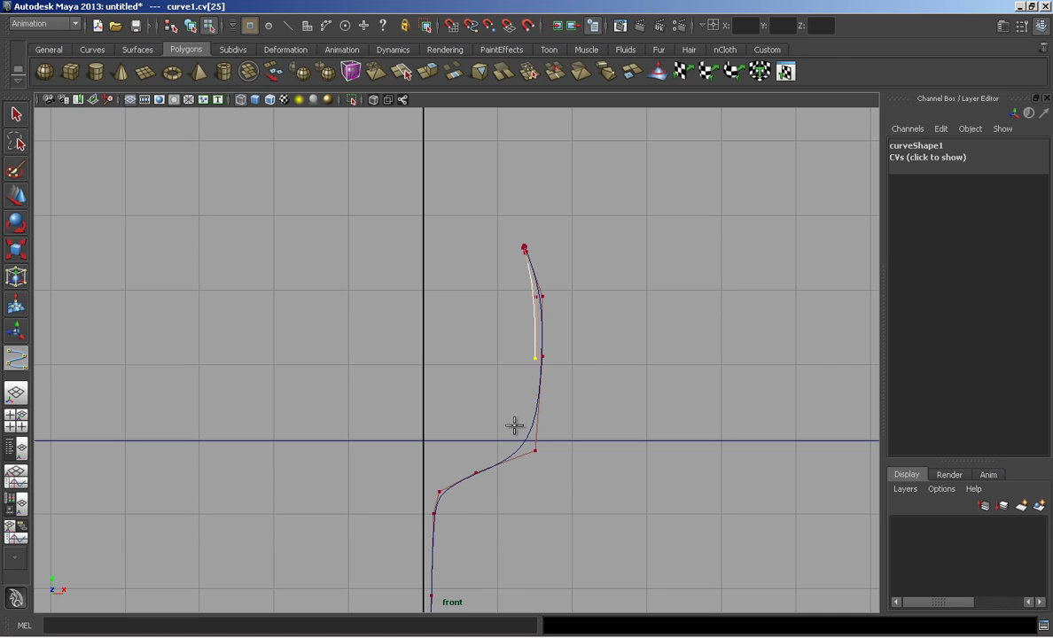
click(514, 429)
click(473, 448)
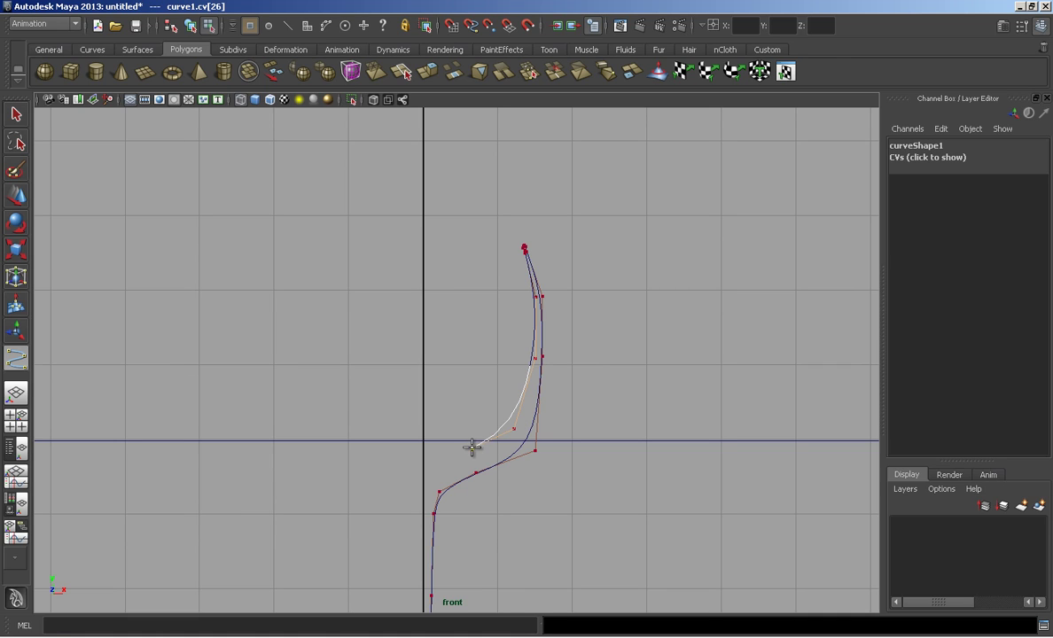
click(422, 456)
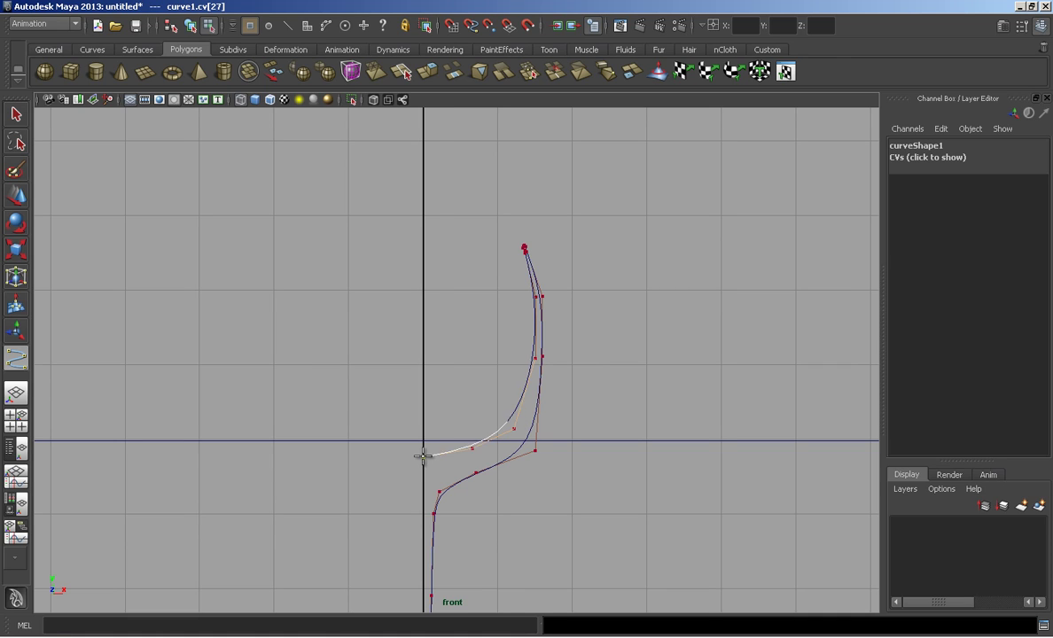
key(Return)
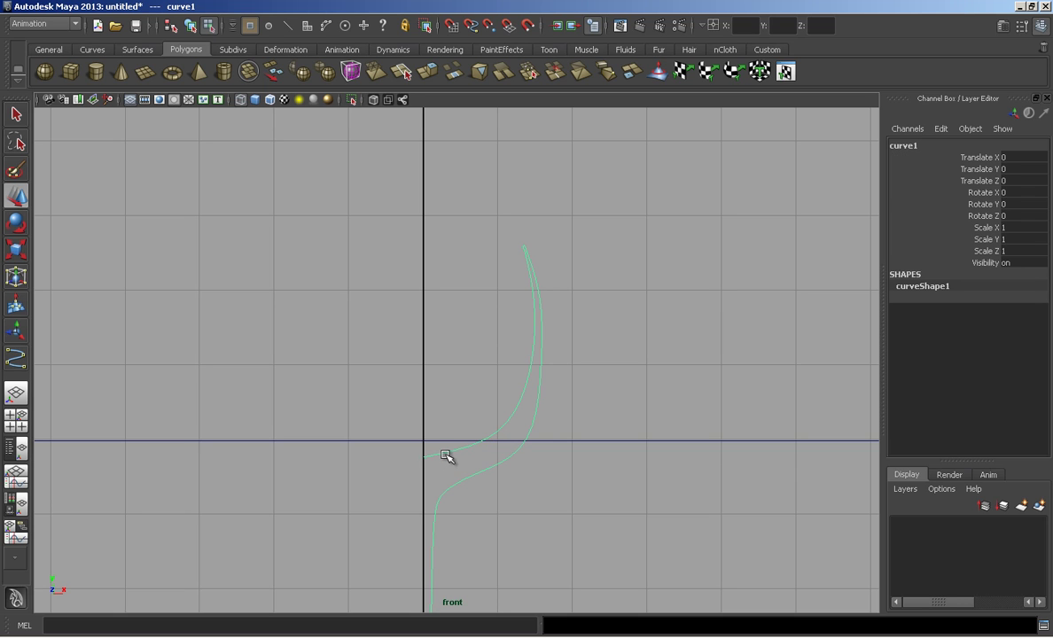
scroll(451, 355, down, 3)
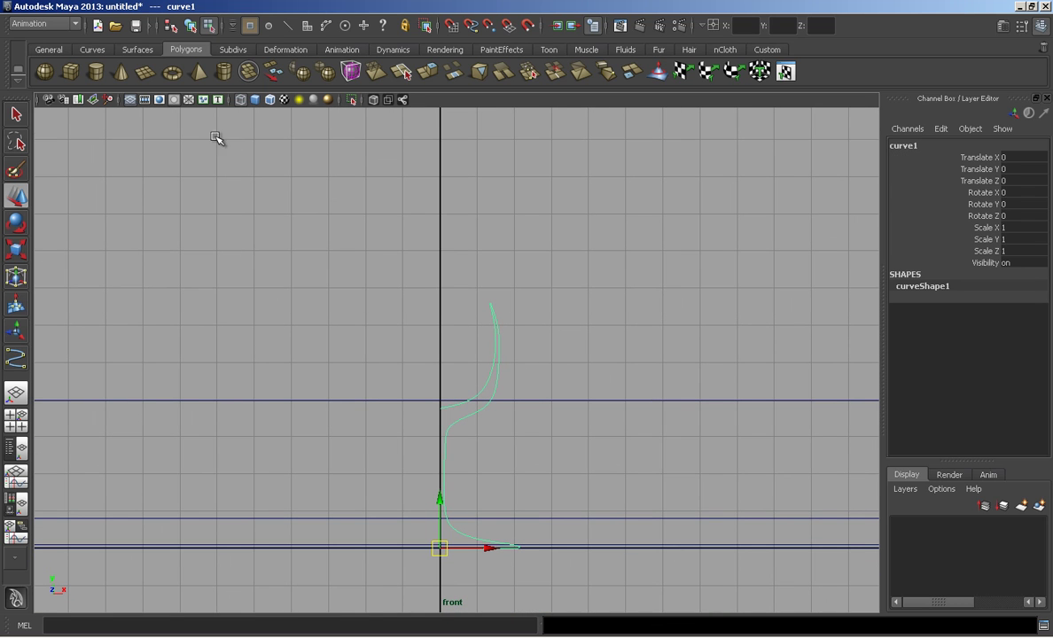
Step: Revolve curve1 into revolvedSurface1 and zoom in on it in the maximized perspective view
click(134, 50)
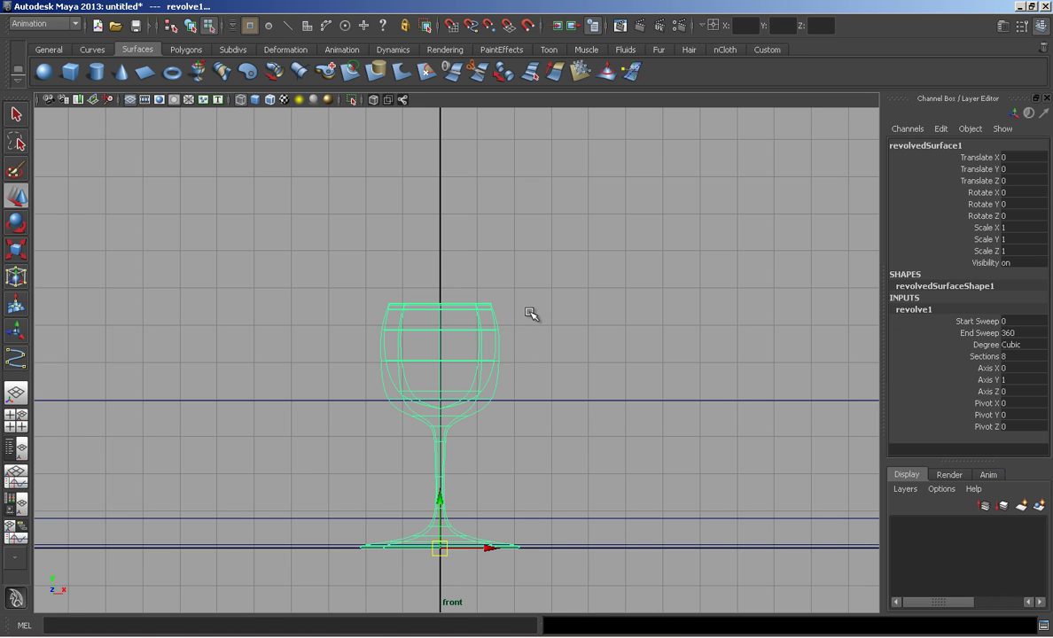
click(577, 266)
key(space)
key(space)
scroll(531, 355, up, 3)
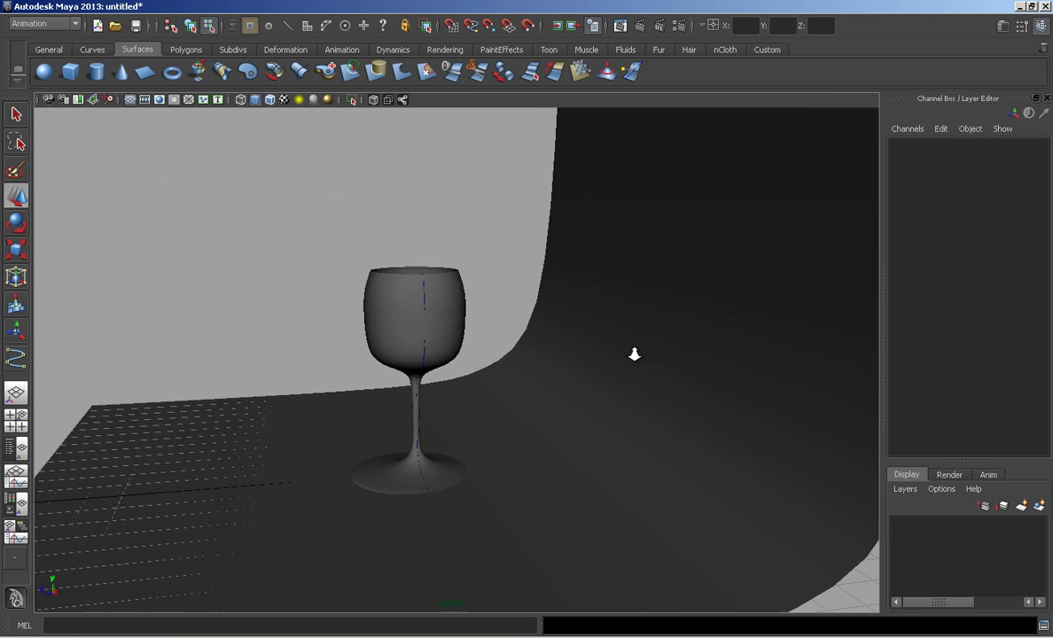
scroll(543, 379, up, 2)
scroll(441, 345, up, 2)
scroll(479, 348, up, 2)
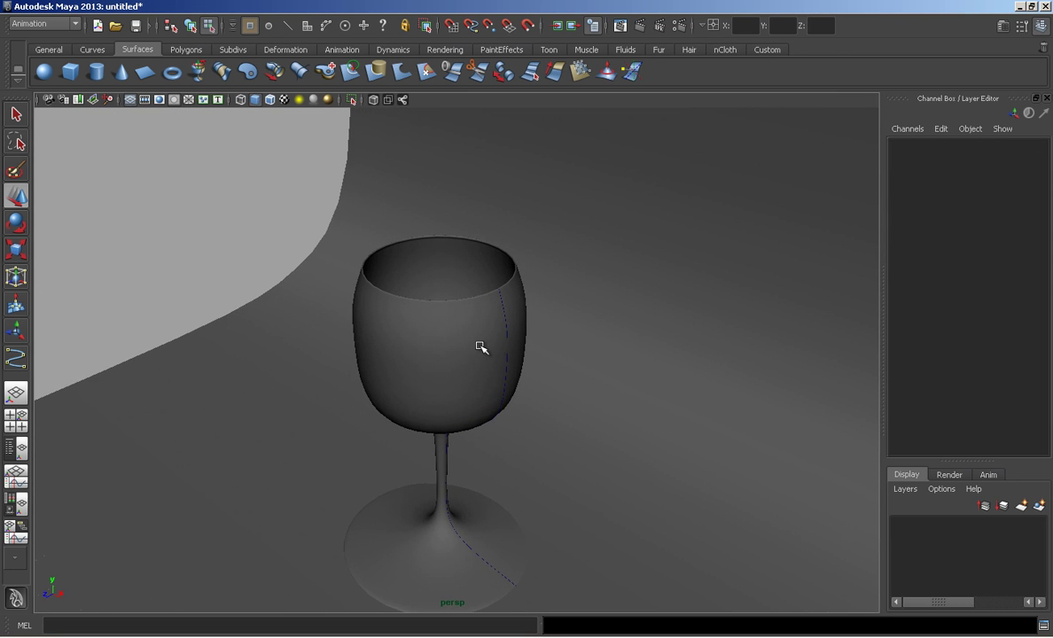
Step: Select the backdrop plane as an object, then the glass surface, then deselect
click(527, 340)
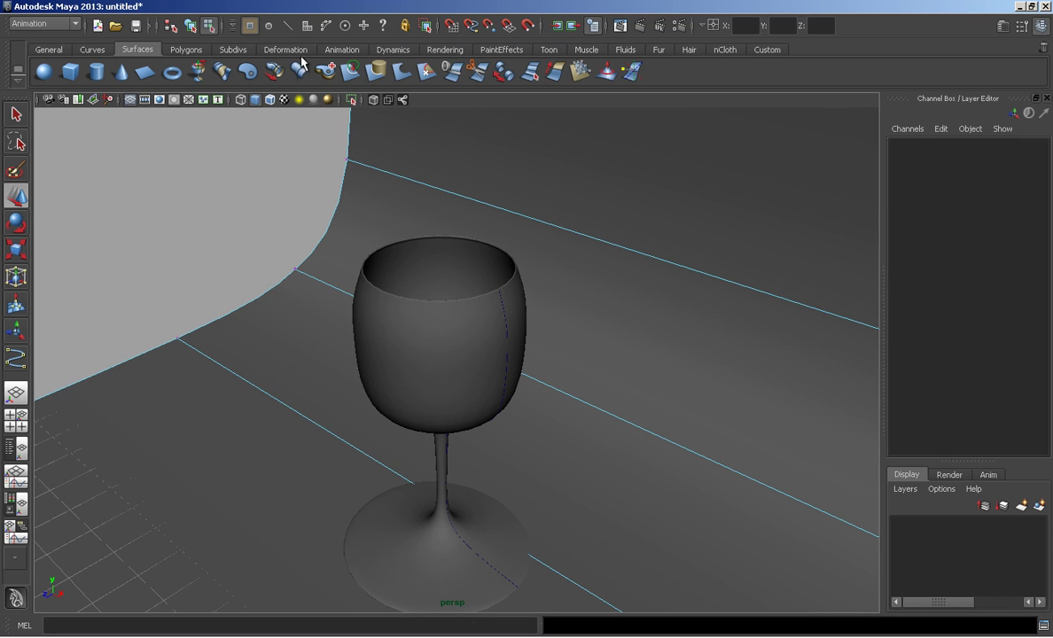
click(190, 27)
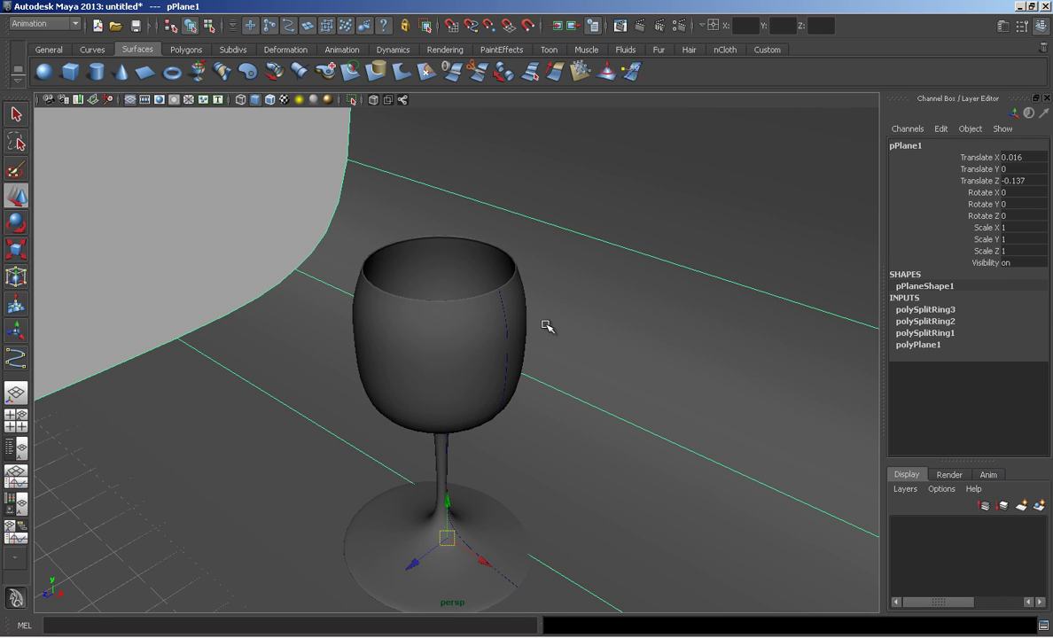
click(519, 282)
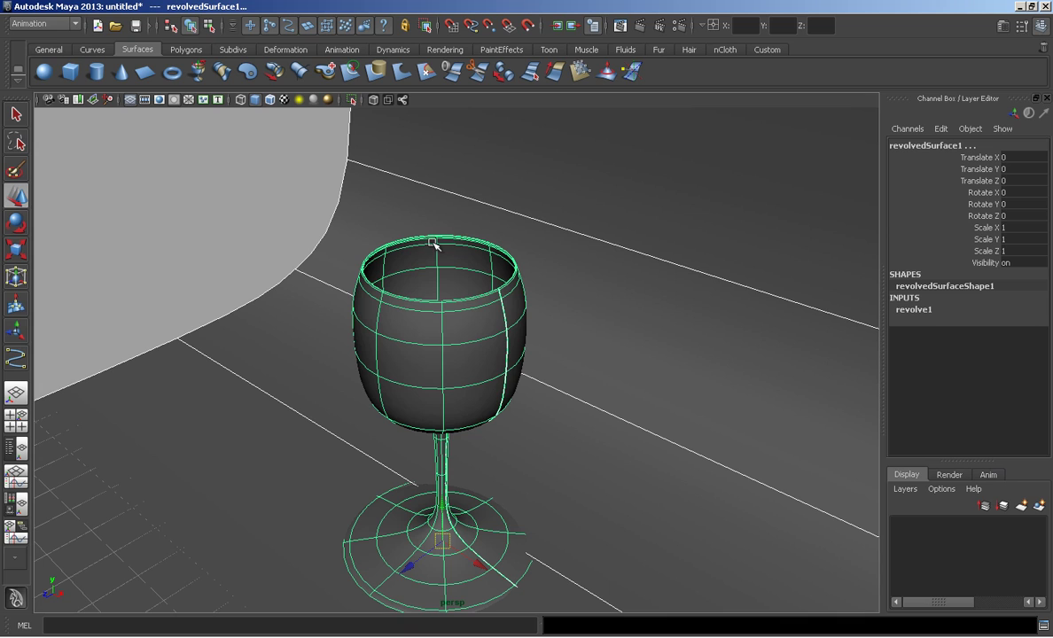
click(291, 128)
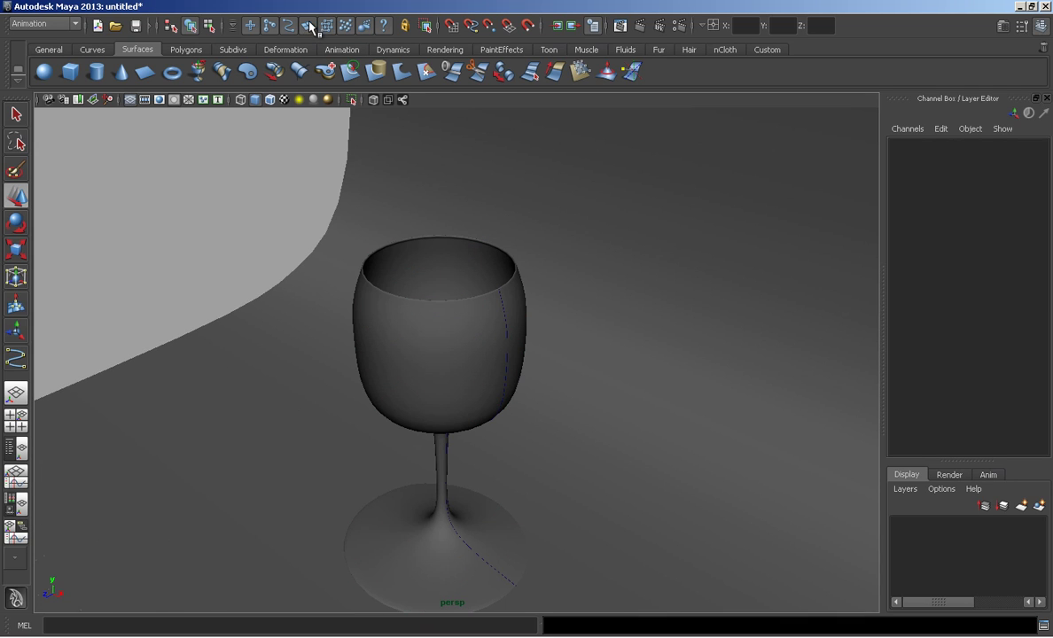
Step: Switch curve1 to control vertex editing and zoom the front view onto the bowl
click(506, 319)
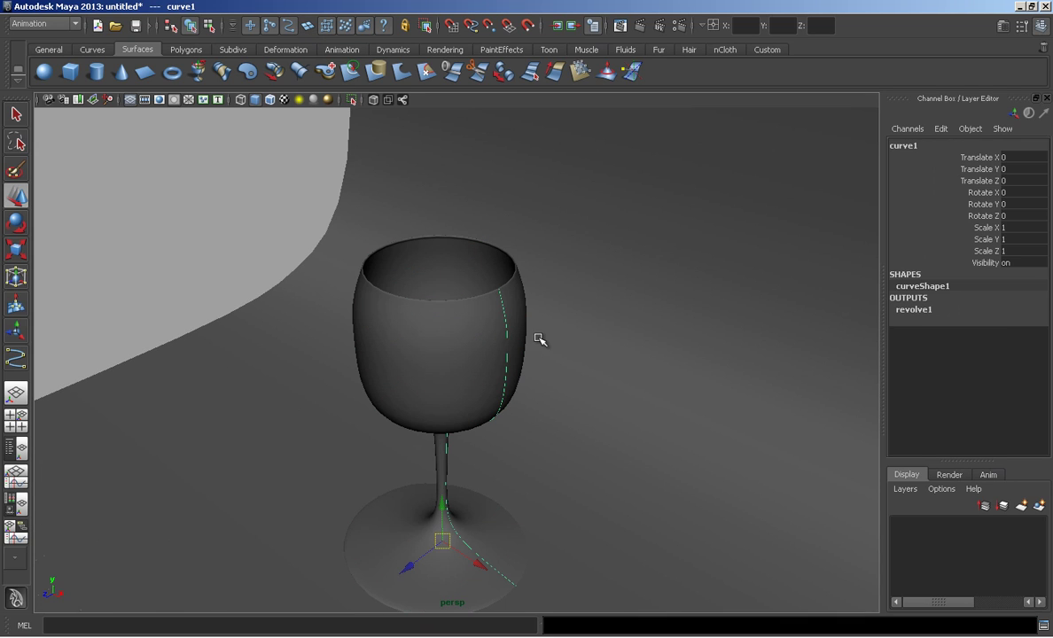
mouse_move(290, 324)
alt+mouse_down()
mouse_move(341, 313)
mouse_move(259, 245)
alt+mouse_up()
right_drag(246, 235, 199, 232)
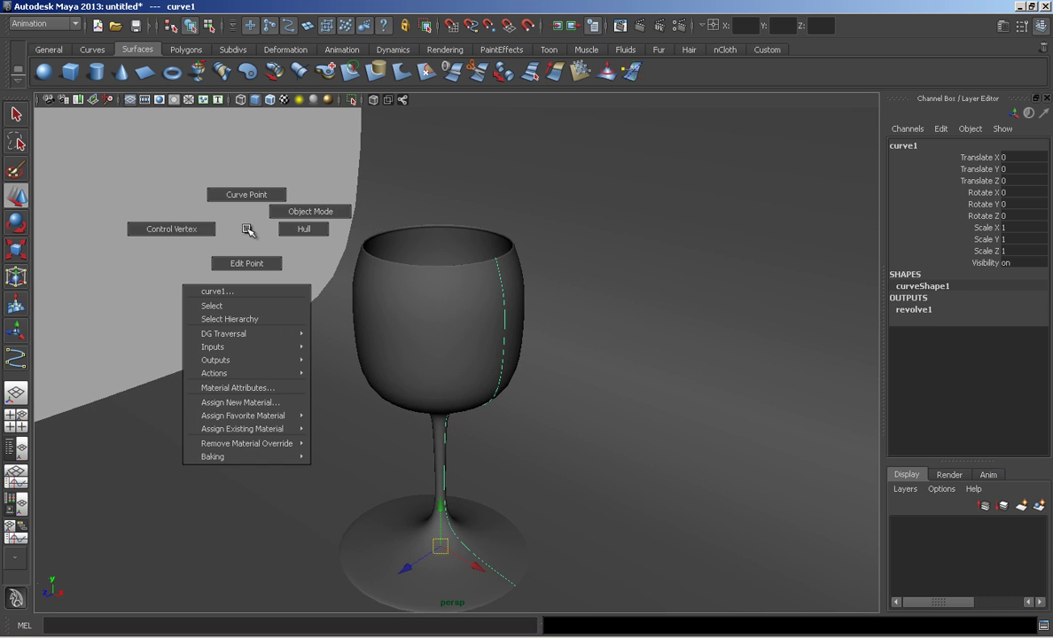
mouse_move(199, 232)
alt+mouse_down()
mouse_move(341, 286)
mouse_move(374, 274)
alt+mouse_up()
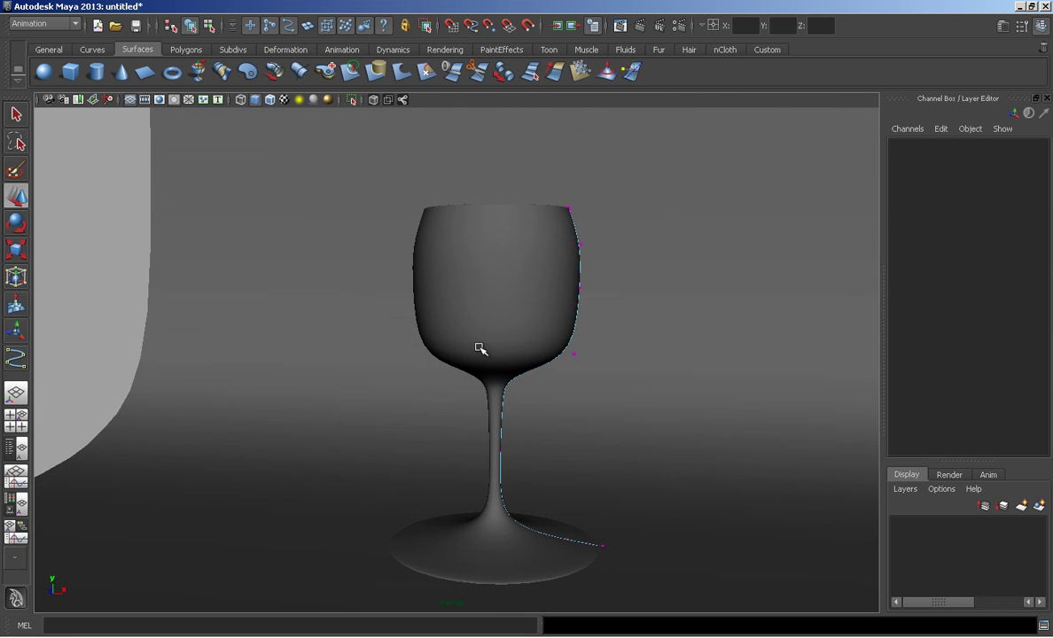
key(space)
key(space)
alt+right_drag(369, 399, 660, 407)
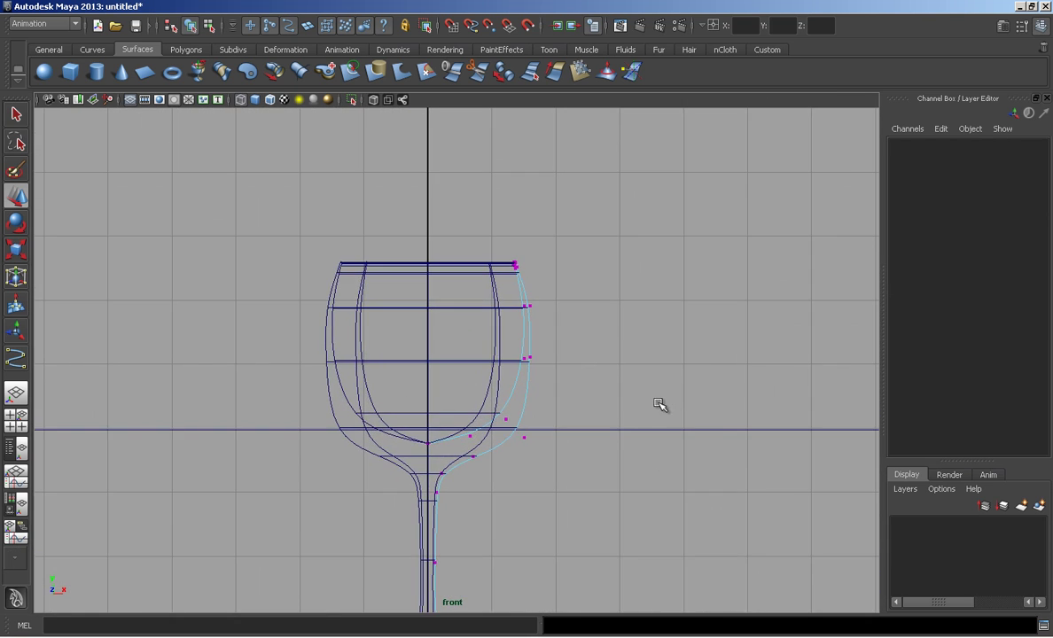
alt+middle_drag(660, 407, 595, 333)
mouse_move(595, 333)
alt+right_down()
mouse_move(447, 342)
mouse_move(555, 292)
alt+right_up()
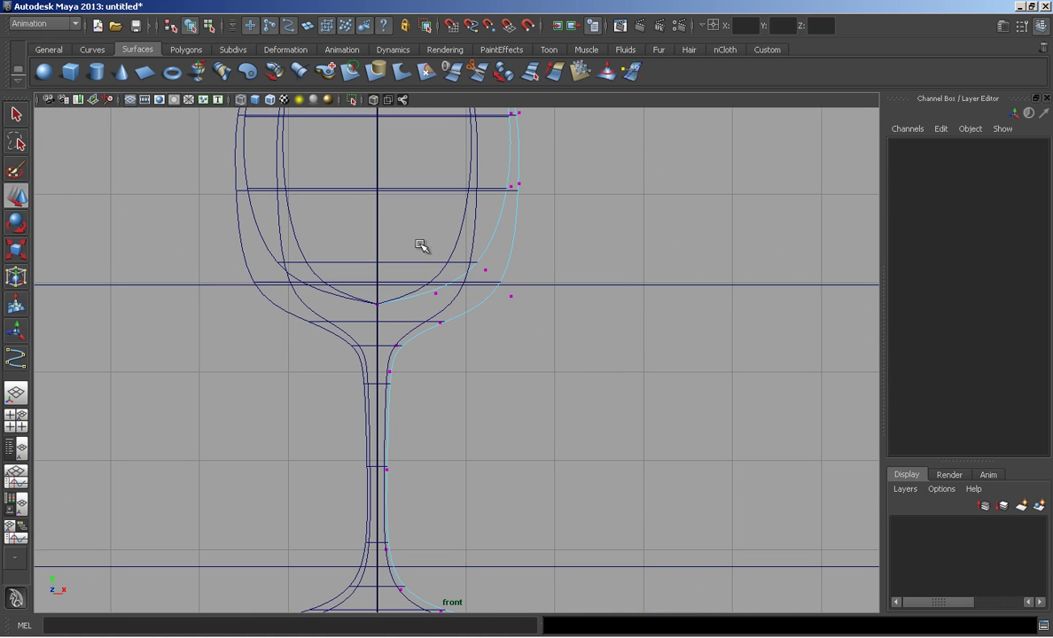
Step: Move the bowl-bottom and outer-bowl CVs to smooth the bowl-to-stem curve
drag(363, 281, 395, 326)
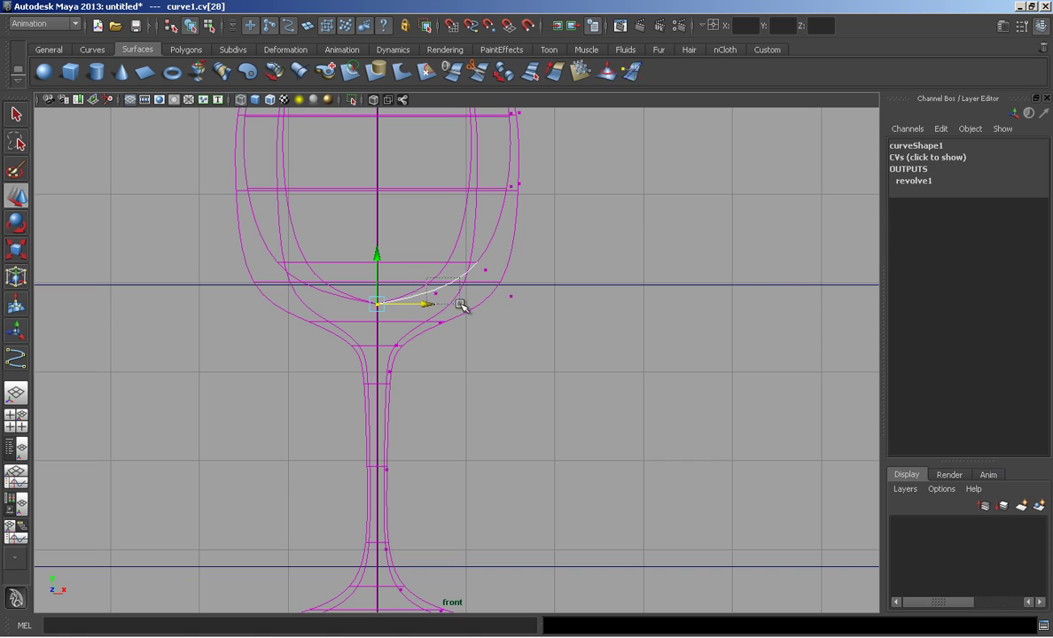
click(437, 294)
drag(438, 296, 401, 308)
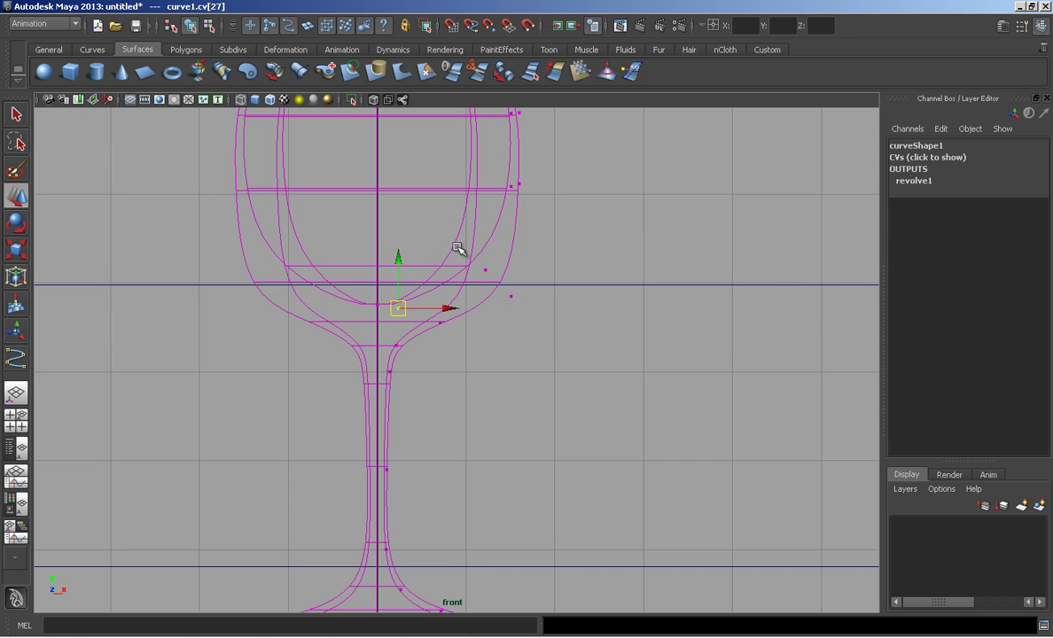
click(502, 285)
drag(499, 286, 476, 289)
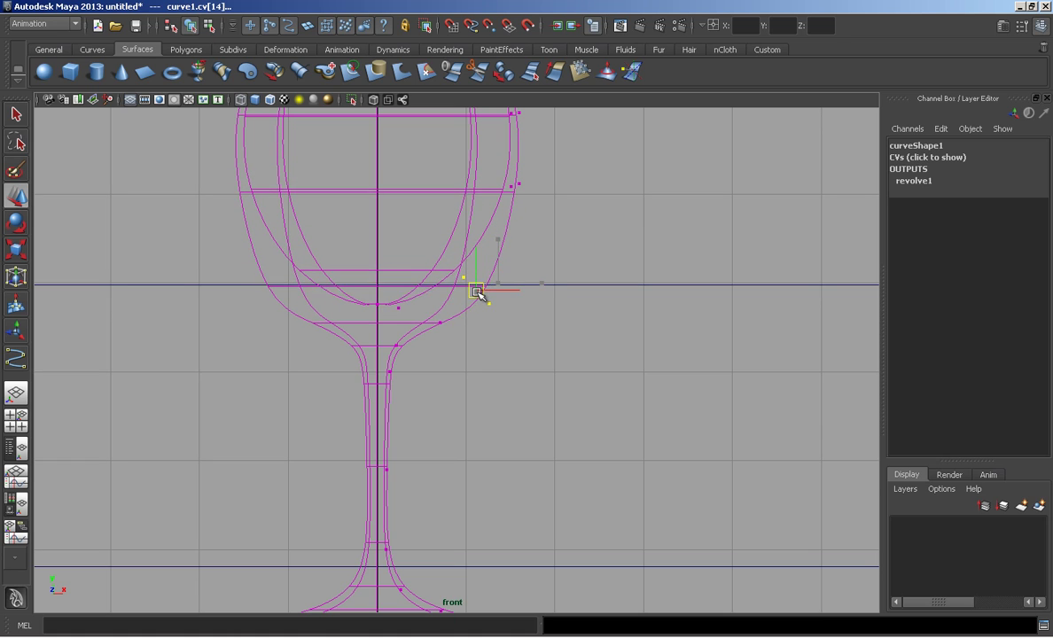
click(437, 323)
drag(436, 323, 427, 324)
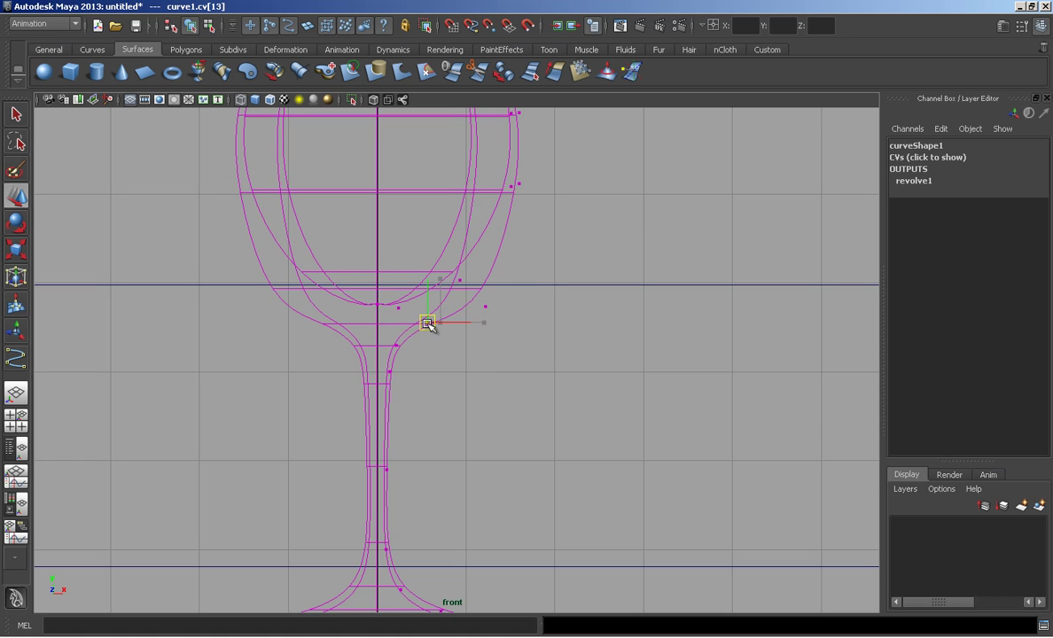
click(484, 304)
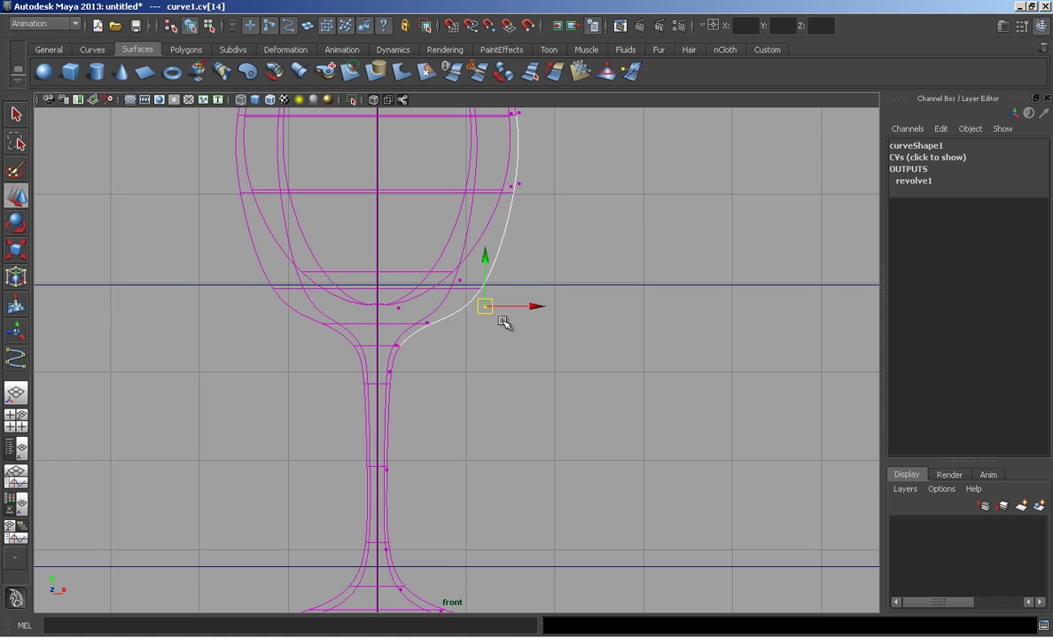
drag(483, 303, 449, 294)
Step: Raise and narrow the rim and pull the bowl's widest bulge inward
click(461, 282)
drag(340, 286, 398, 314)
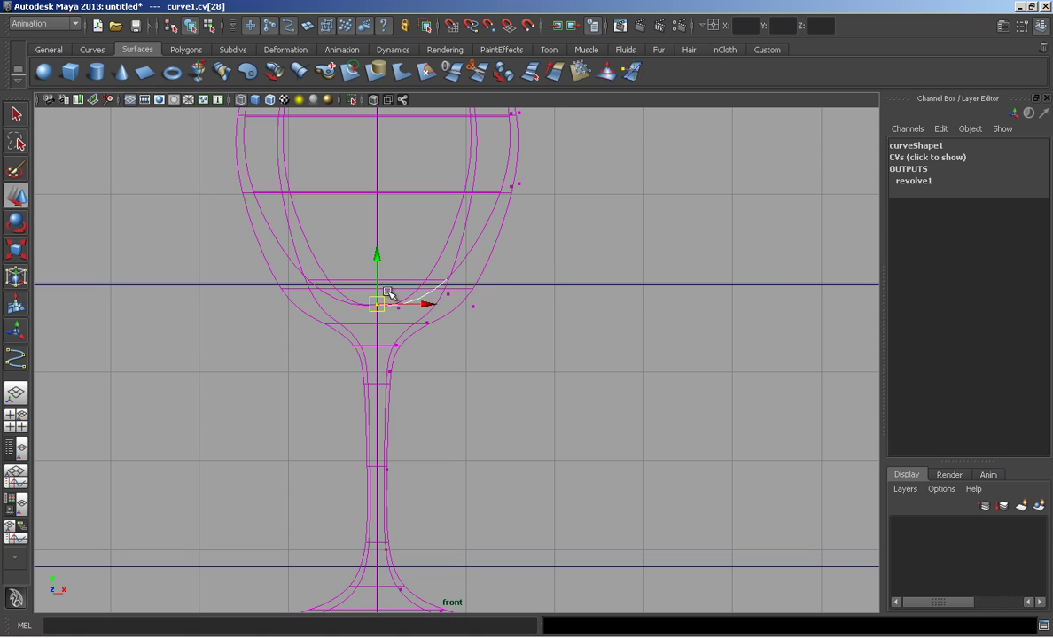
shift+click(398, 307)
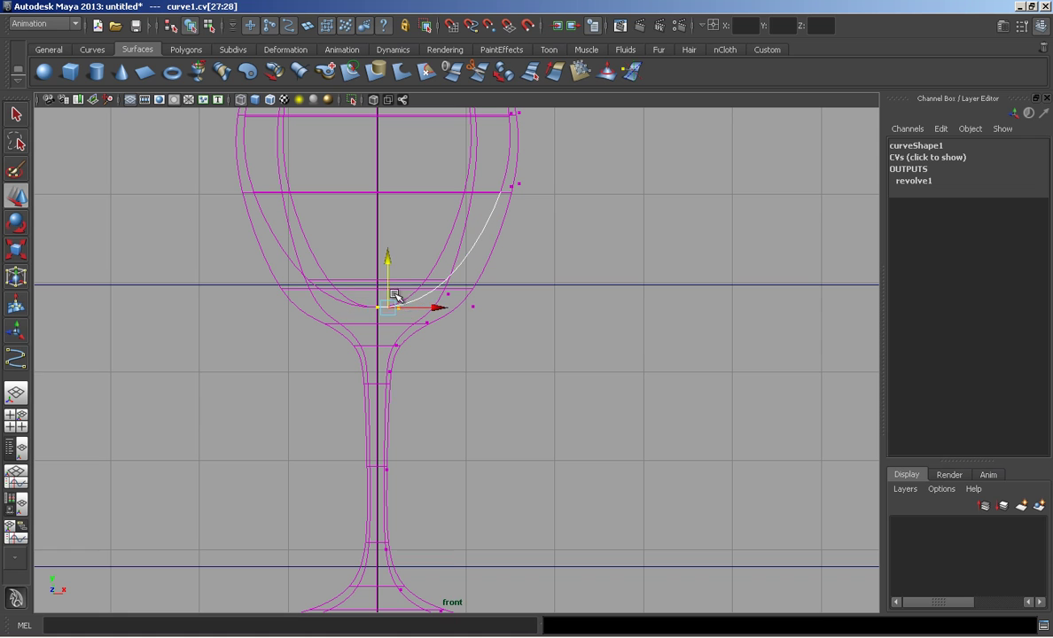
alt+middle_drag(482, 232, 442, 410)
mouse_move(482, 266)
mouse_down()
mouse_move(433, 217)
mouse_move(442, 198)
mouse_move(423, 157)
mouse_up()
click(472, 291)
drag(471, 290, 441, 286)
click(472, 364)
Step: Pull the lower bowl CVs inward to straighten the bowl where it narrows into the stem
drag(473, 364, 443, 373)
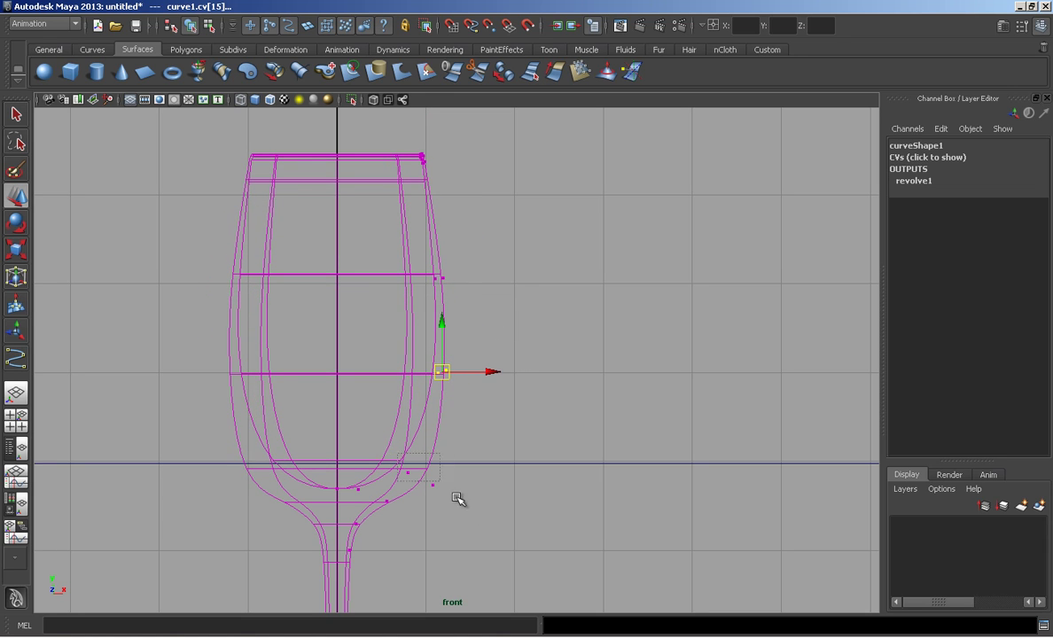
drag(458, 499, 403, 477)
click(353, 519)
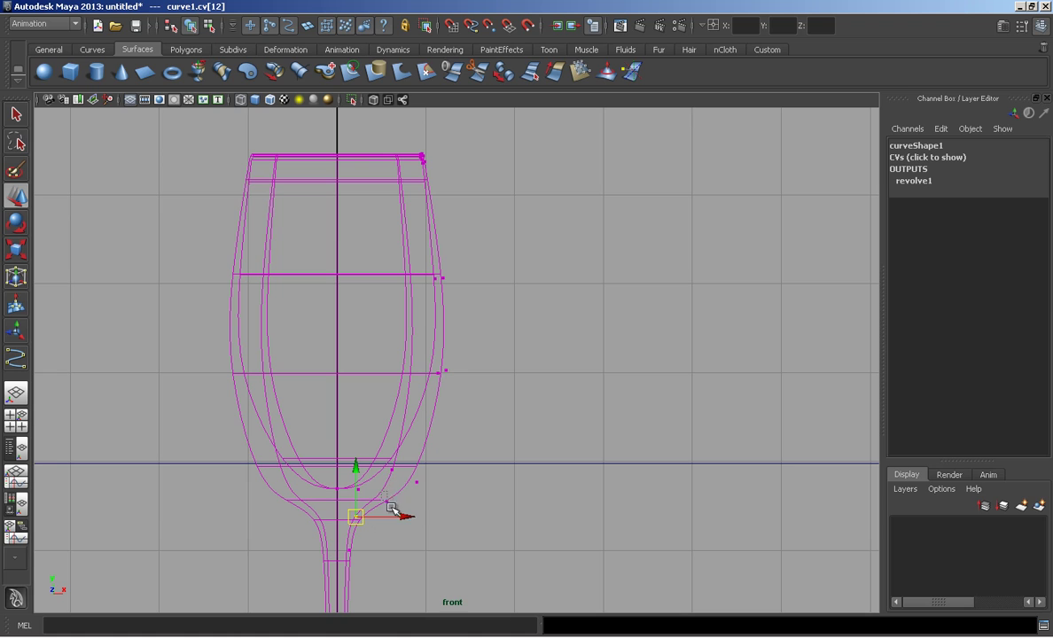
mouse_move(391, 507)
mouse_down()
mouse_move(414, 482)
mouse_move(391, 461)
mouse_up()
click(416, 482)
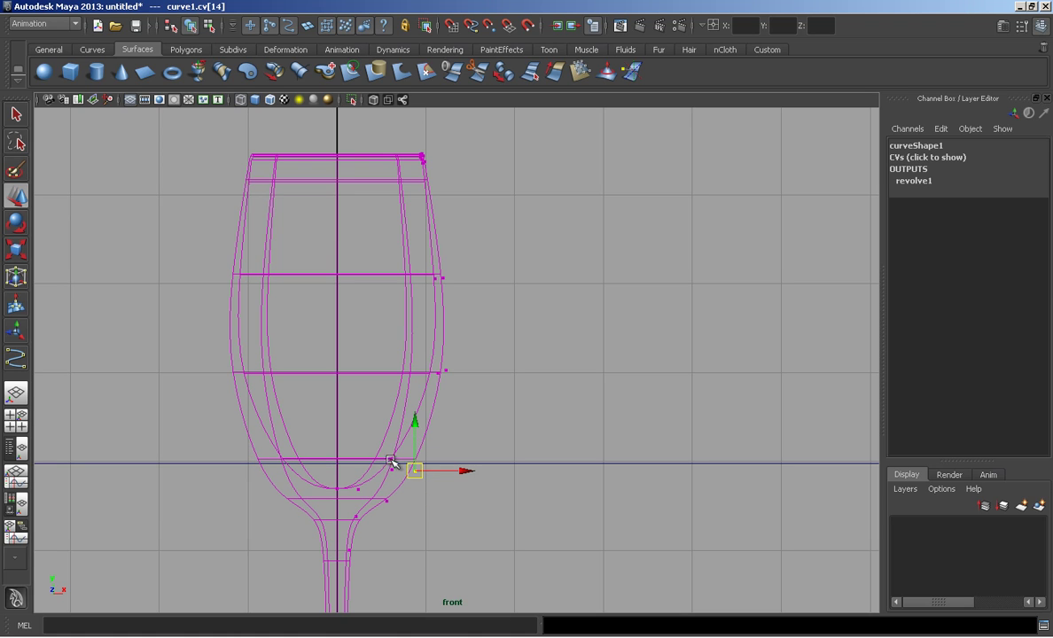
click(396, 469)
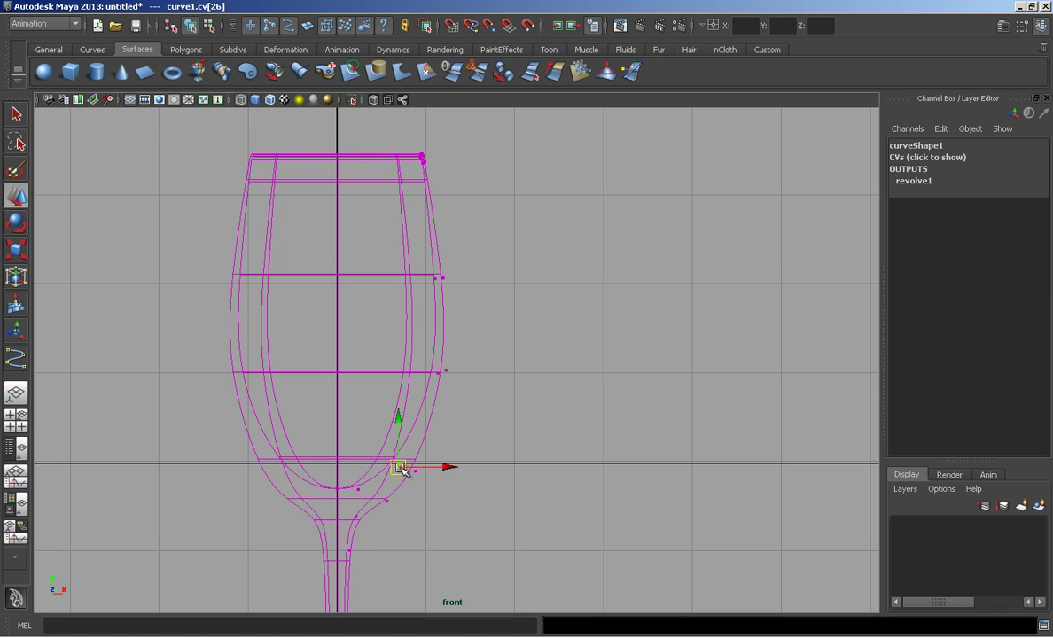
click(390, 501)
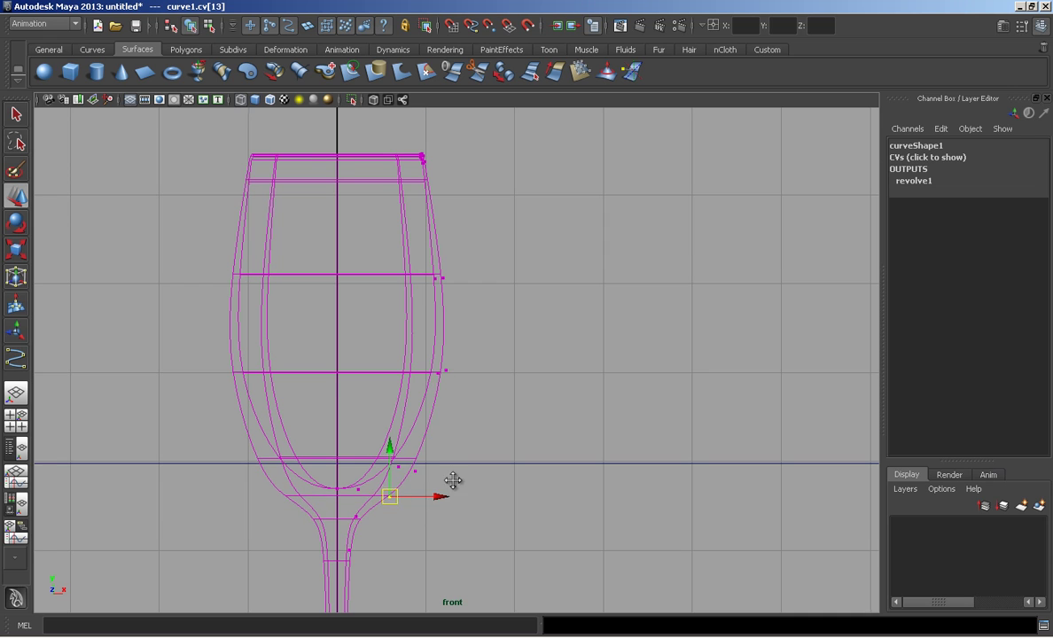
Step: Narrow the foot by moving the base flange CVs inward, then inspect the glass in perspective
alt+middle_drag(454, 482, 452, 337)
drag(426, 456, 682, 543)
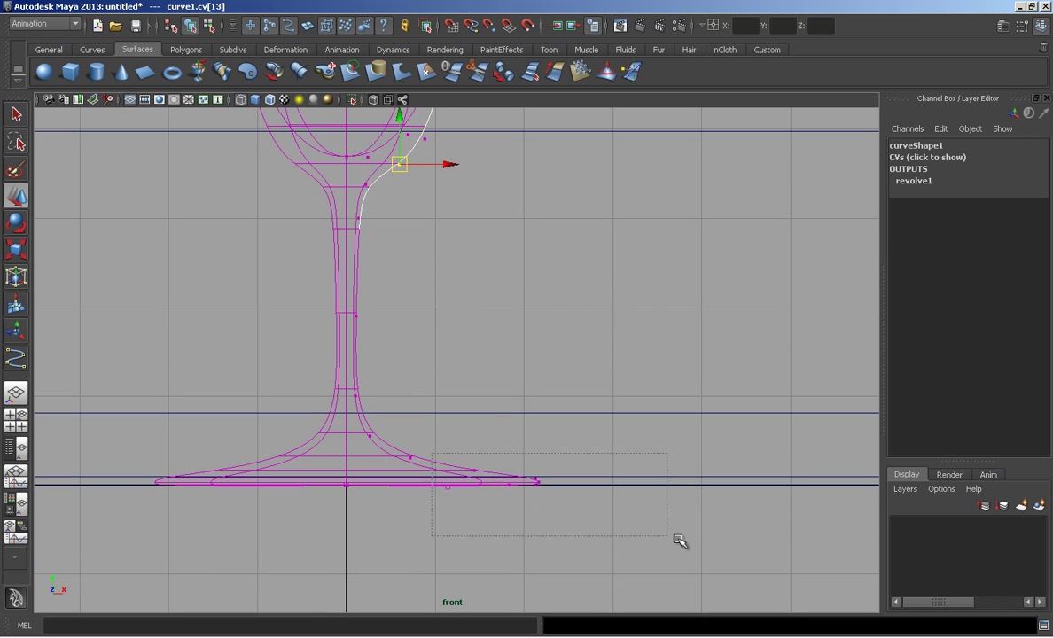
drag(560, 479, 488, 479)
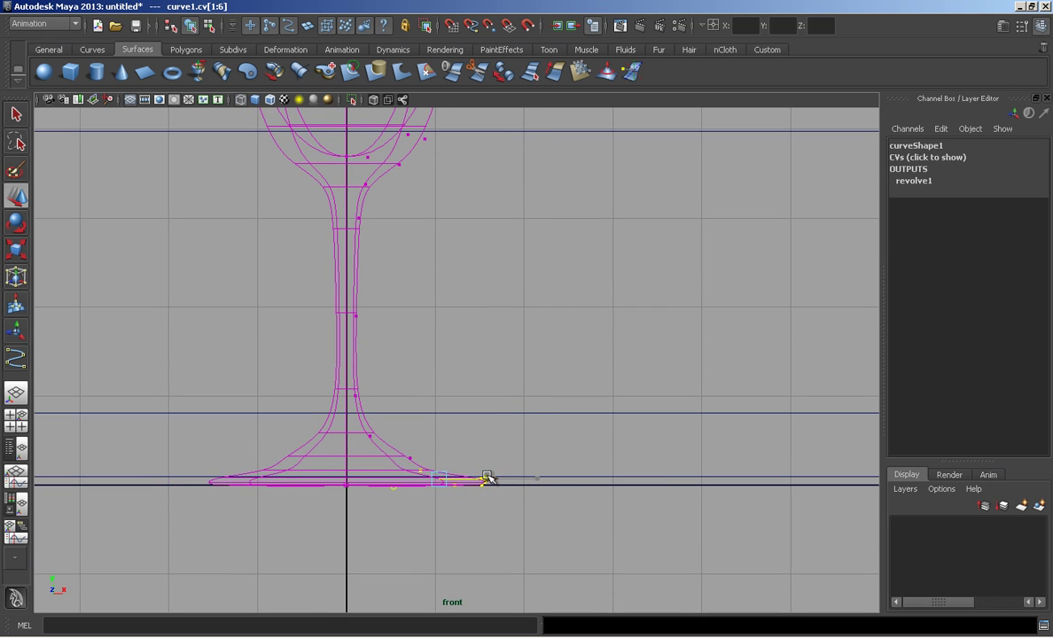
click(409, 459)
drag(409, 459, 388, 458)
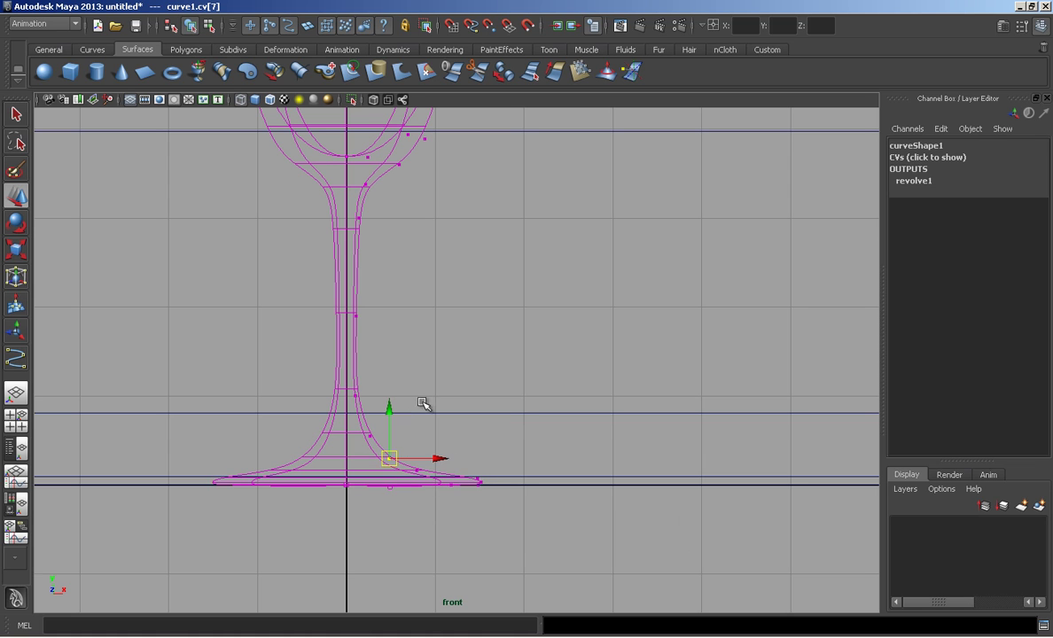
key(space)
key(space)
mouse_move(640, 336)
alt+mouse_down()
mouse_move(545, 364)
mouse_move(529, 404)
mouse_move(566, 341)
mouse_move(584, 327)
mouse_move(595, 338)
alt+mouse_up()
Step: Assign a new mia_material_x from the mental ray Materials list to revolvedSurface1
click(470, 257)
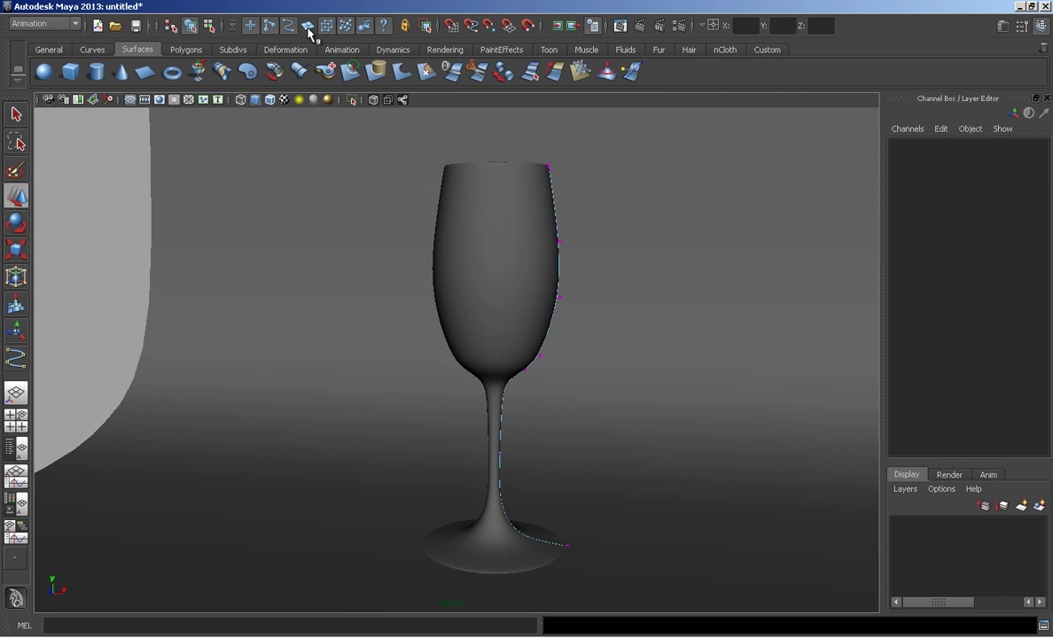
click(489, 244)
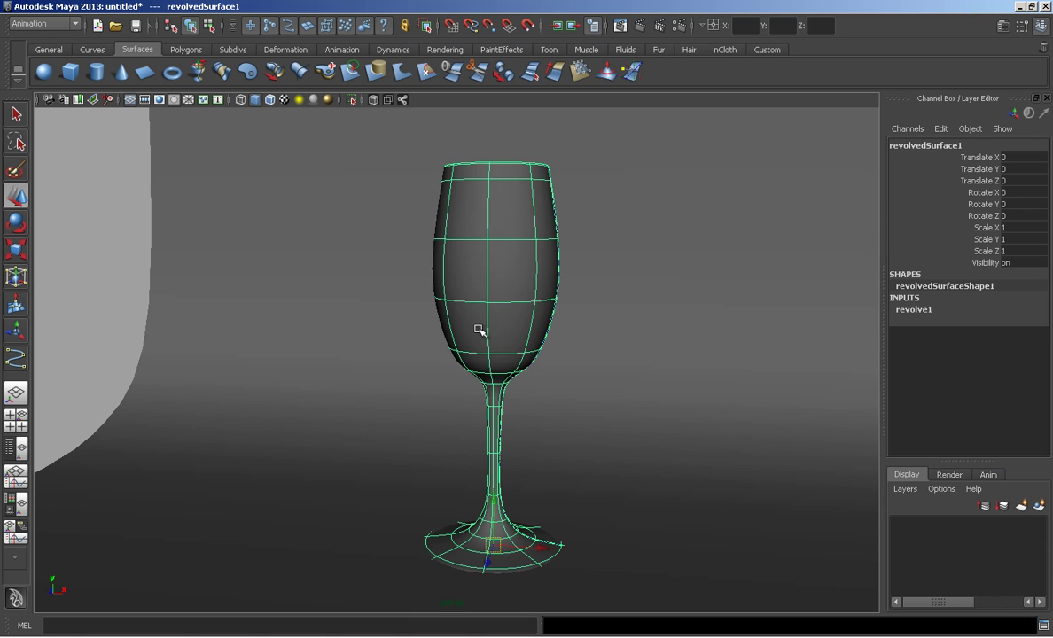
right_click(485, 244)
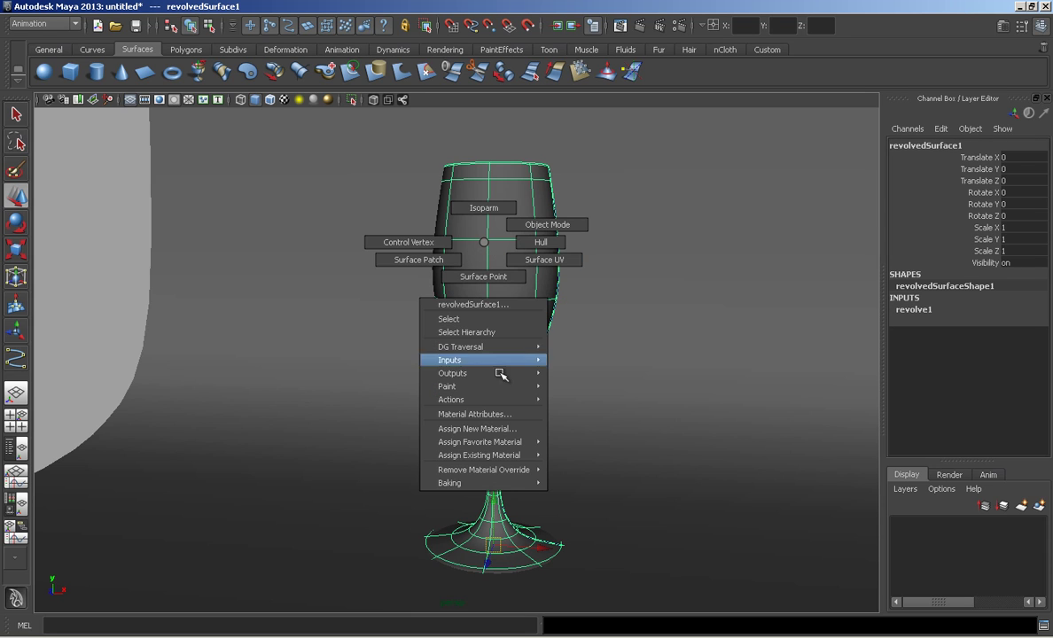
click(488, 429)
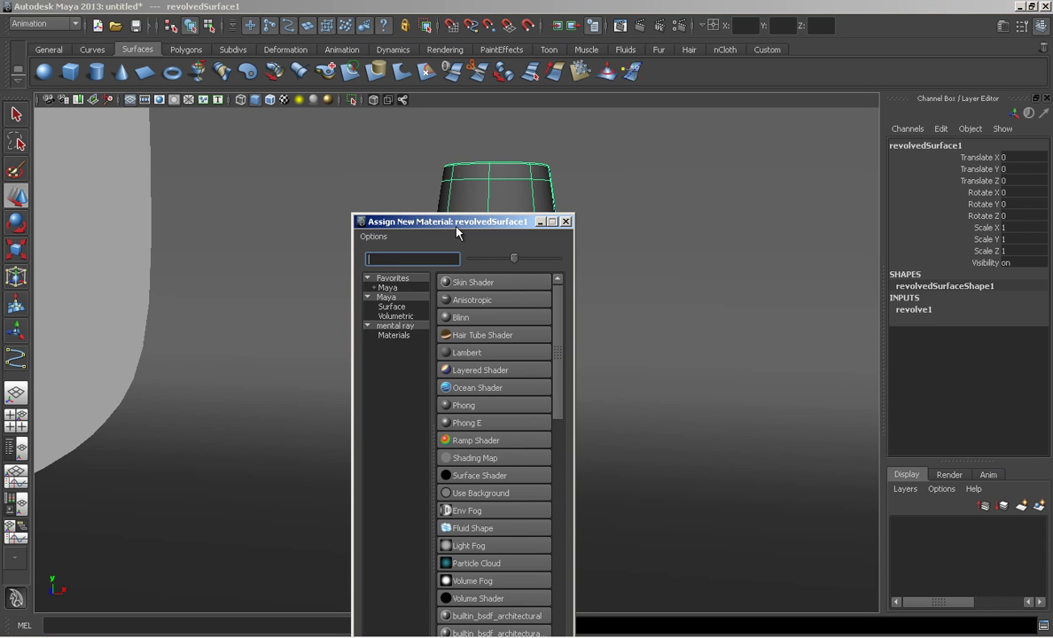
drag(457, 233, 425, 77)
click(367, 180)
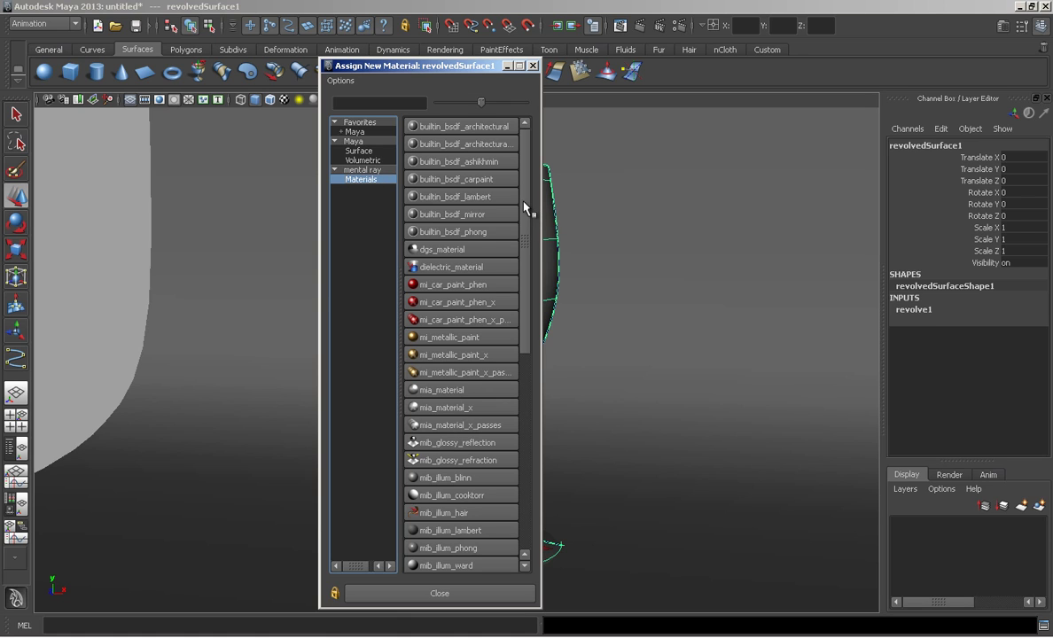
drag(524, 206, 525, 228)
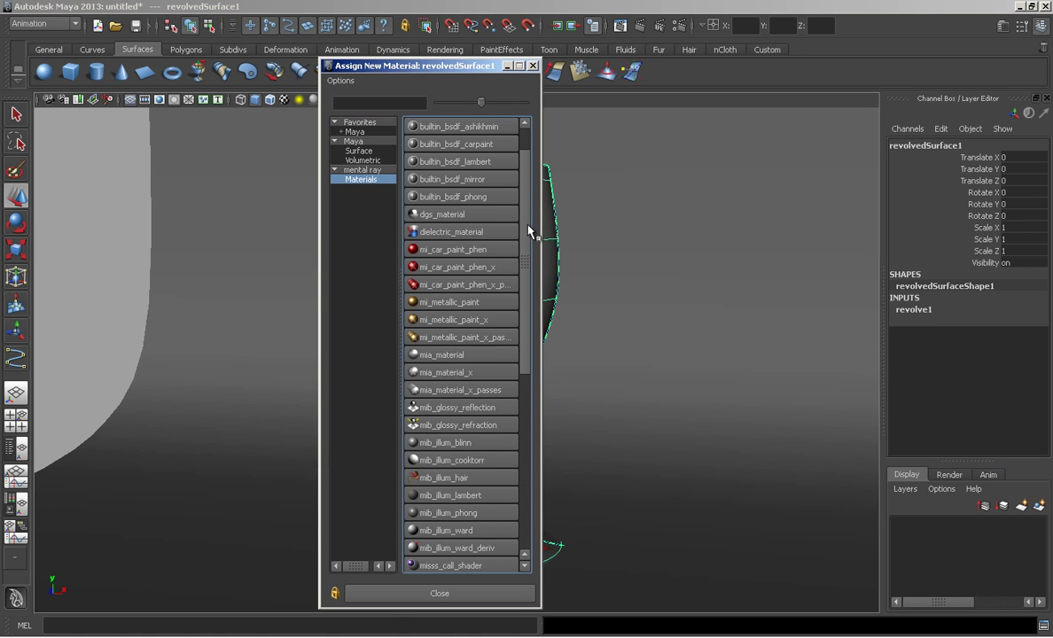
Step: Replace the glass's mia_material_x1 settings with the GlassSolid preset (IOR 1.5, transparency 1.0)
click(443, 373)
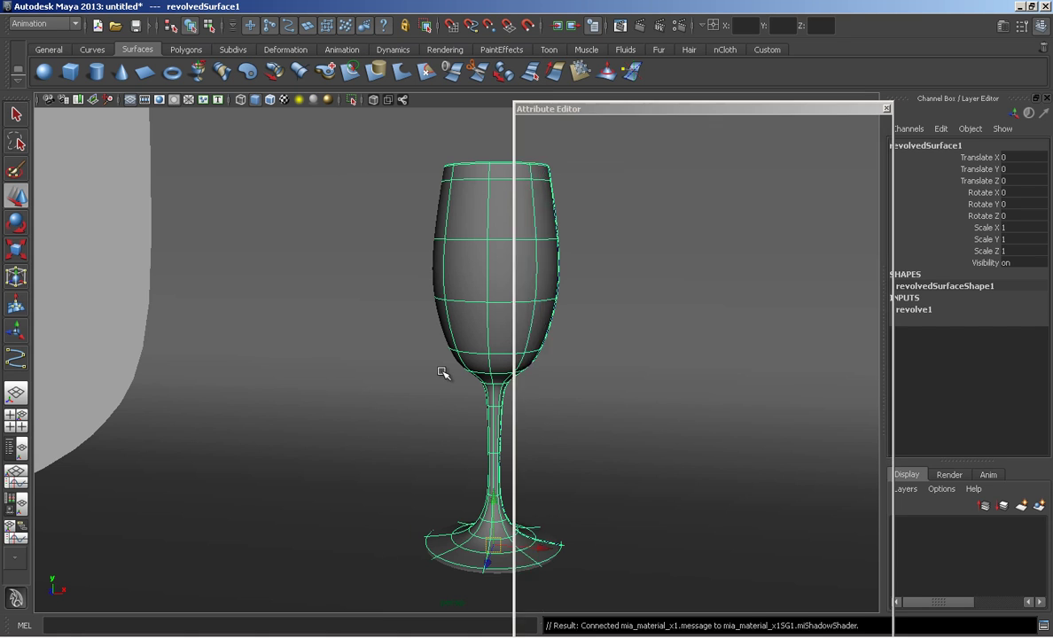
drag(694, 110, 611, 24)
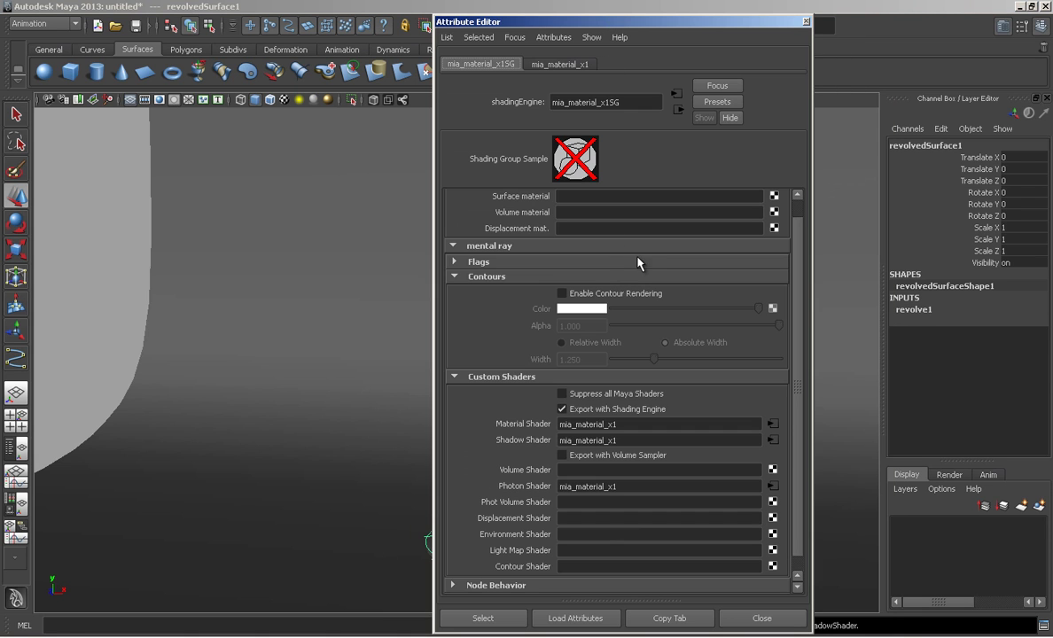
click(560, 66)
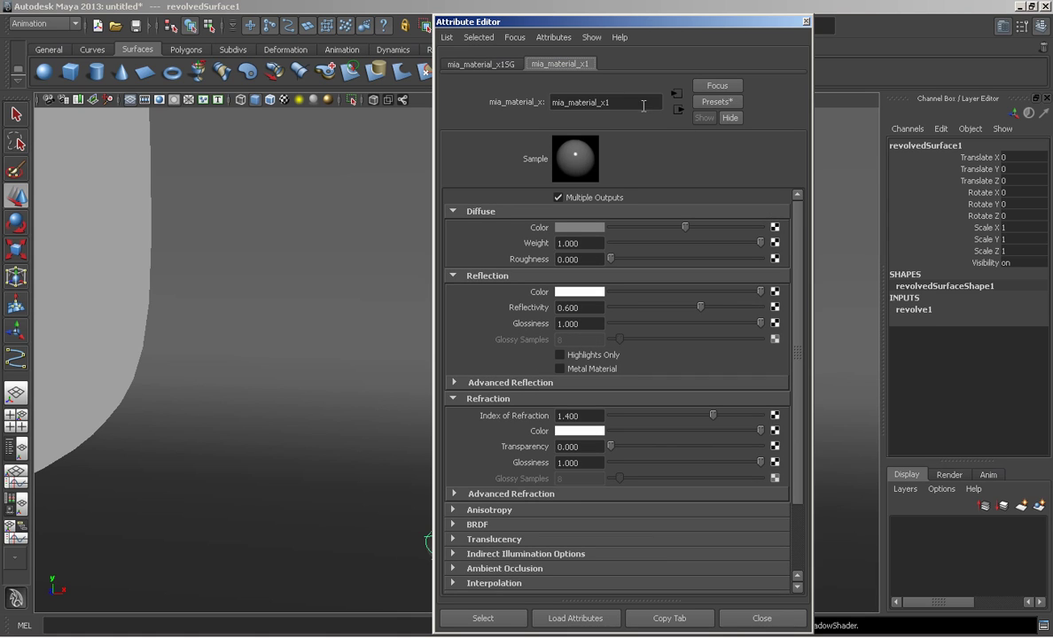
click(724, 104)
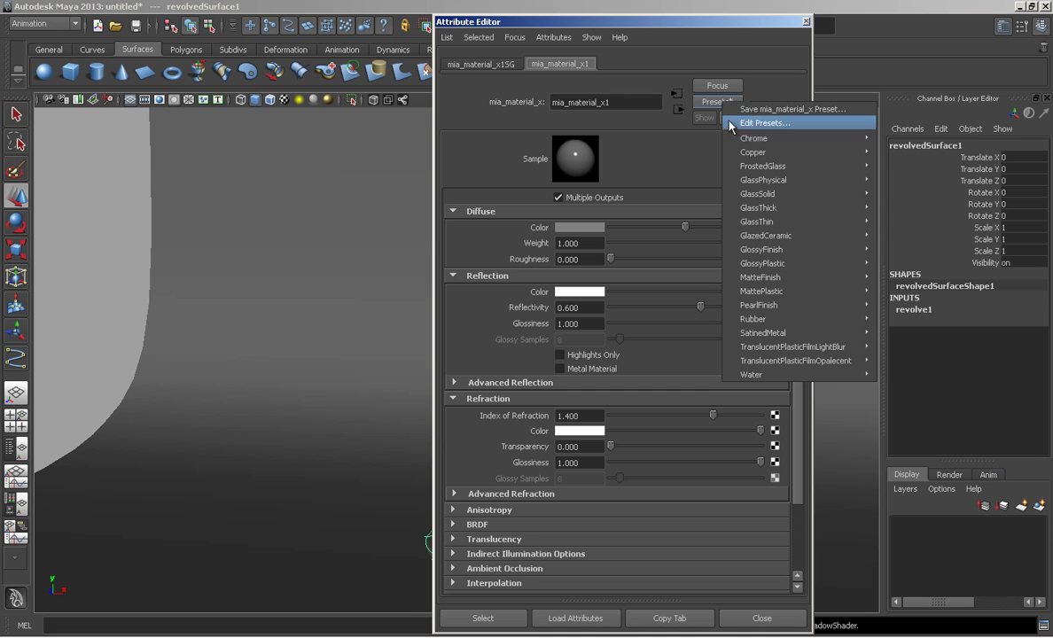
mouse_move(758, 193)
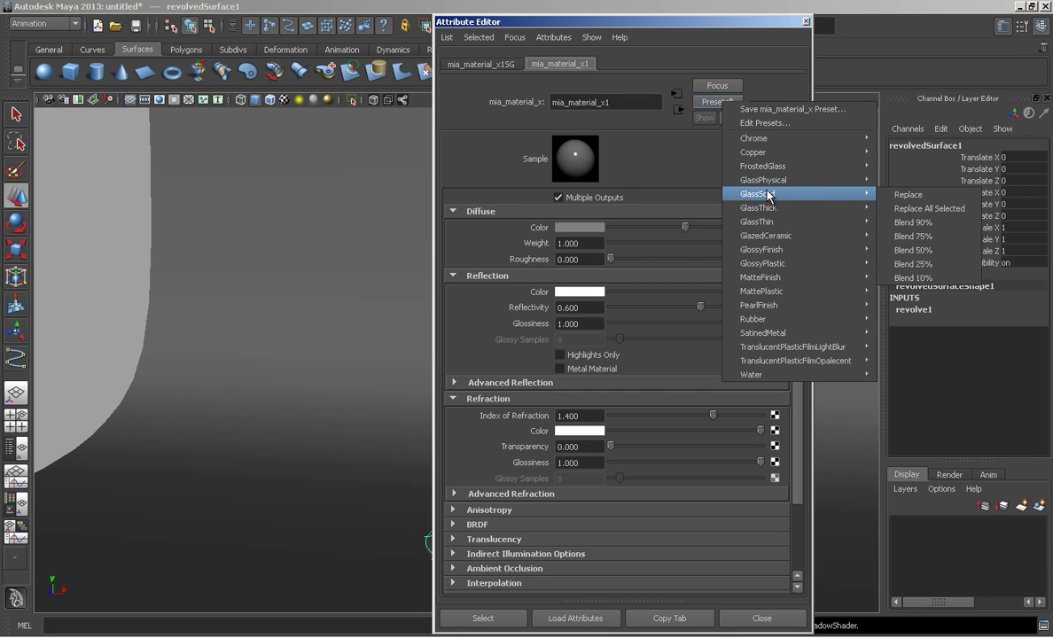
click(922, 197)
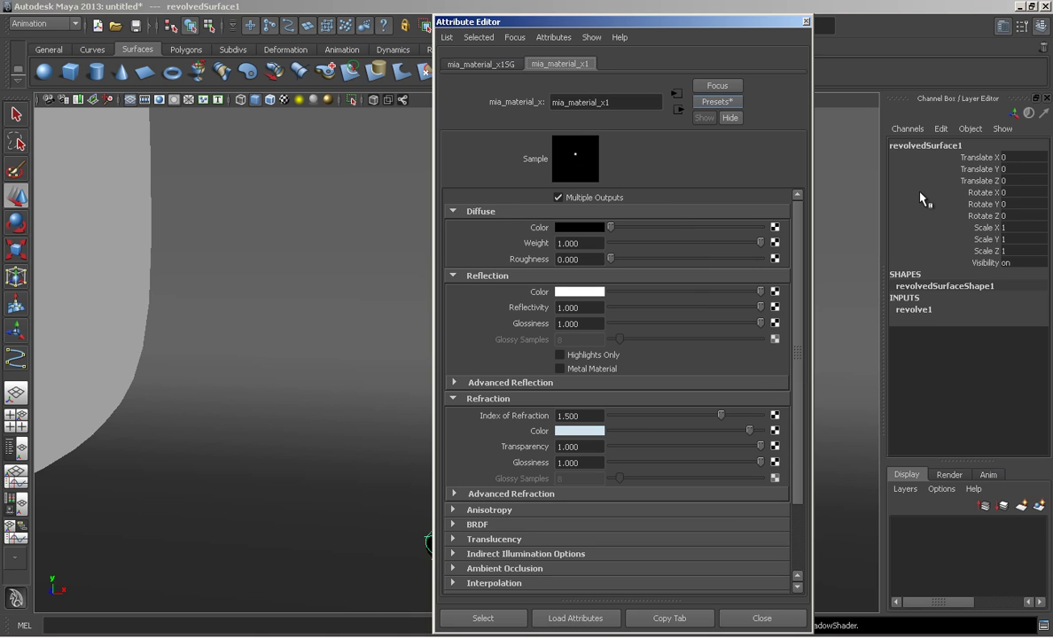
click(807, 21)
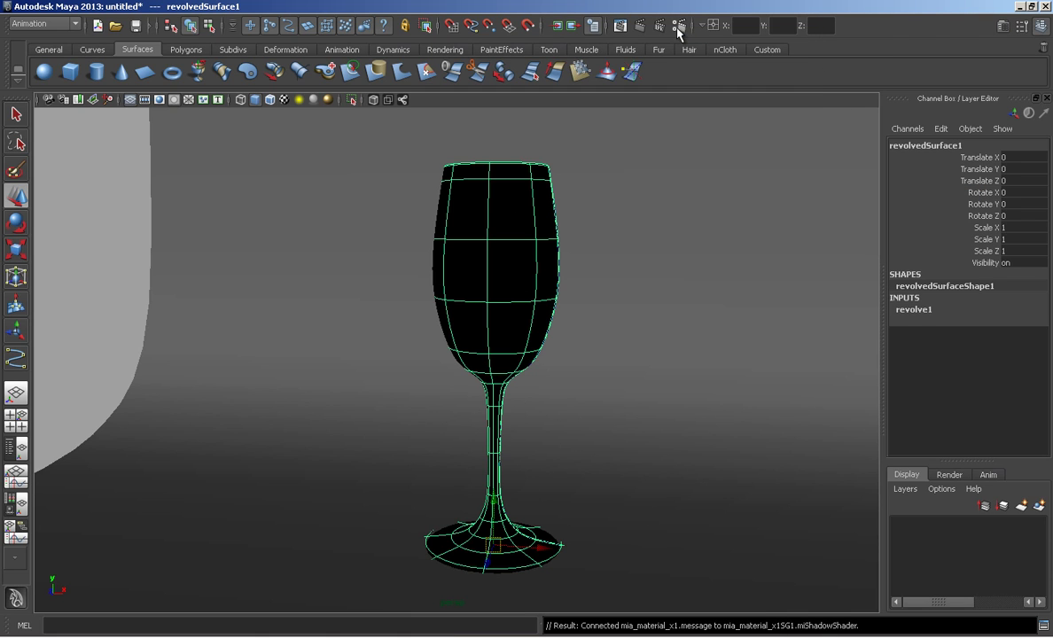
Step: Select the curved backdrop plane and zoom out until the whole backdrop is visible
click(351, 280)
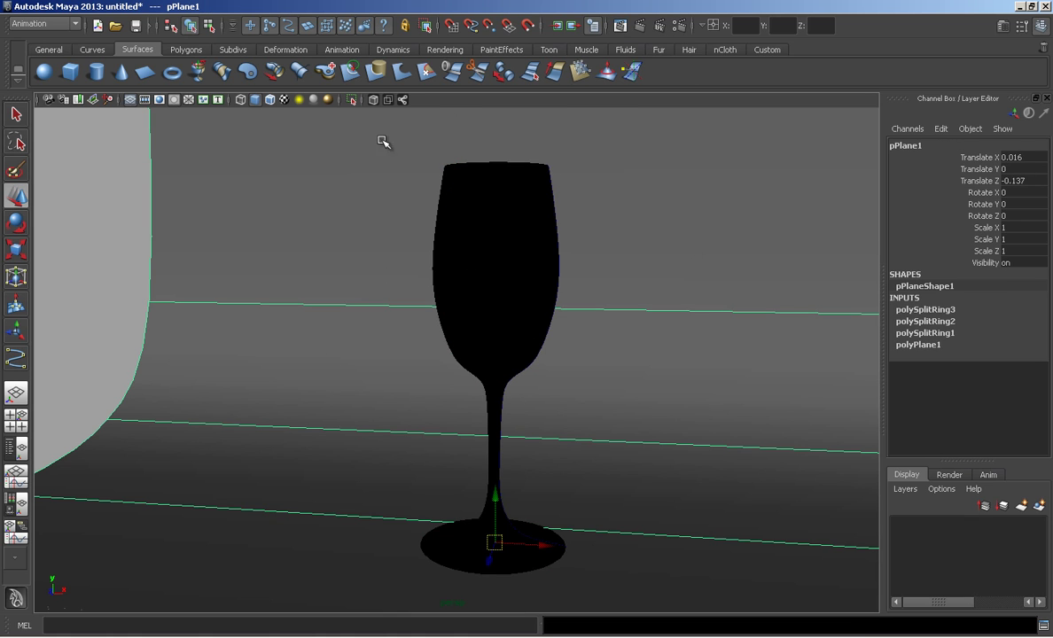
alt+right_drag(498, 262, 286, 246)
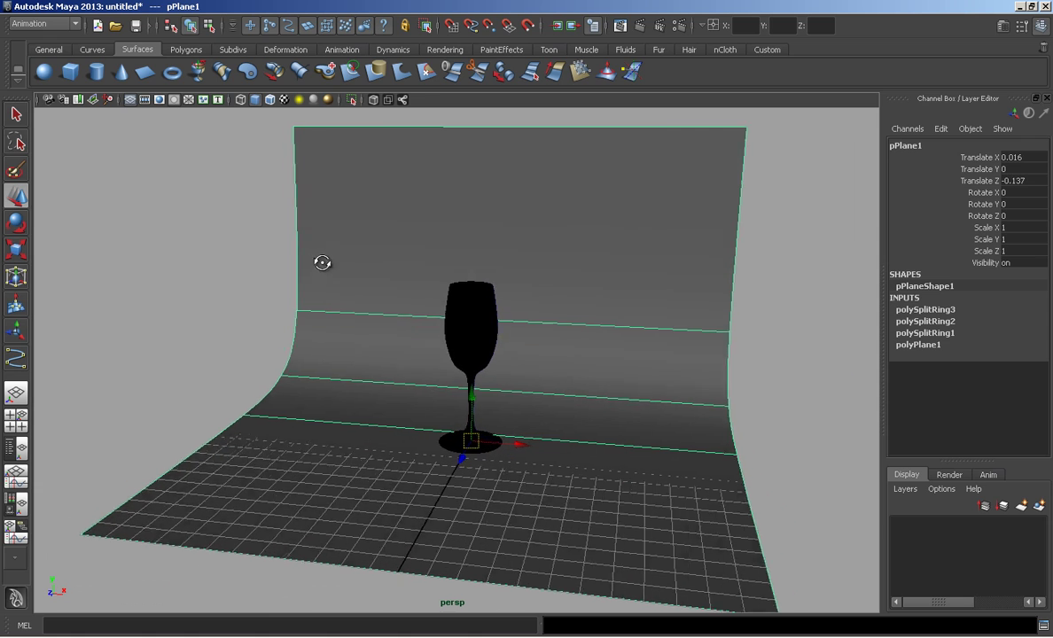
alt+drag(286, 246, 325, 229)
key(space)
Step: Create an area light and place it front-left of the wine glass, aimed at it
click(128, 156)
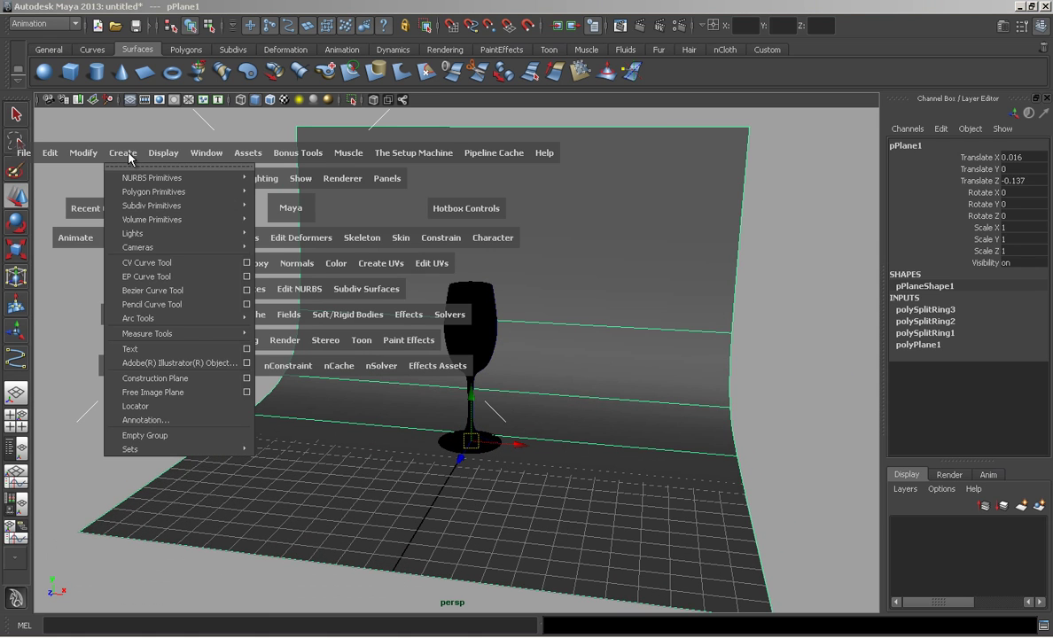
mouse_move(177, 233)
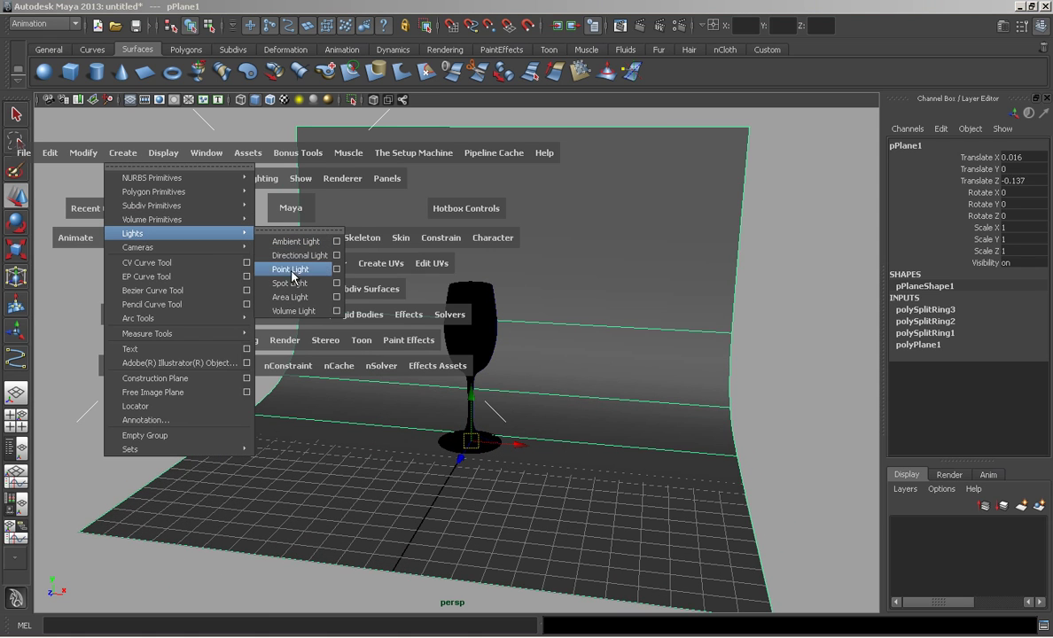
click(294, 301)
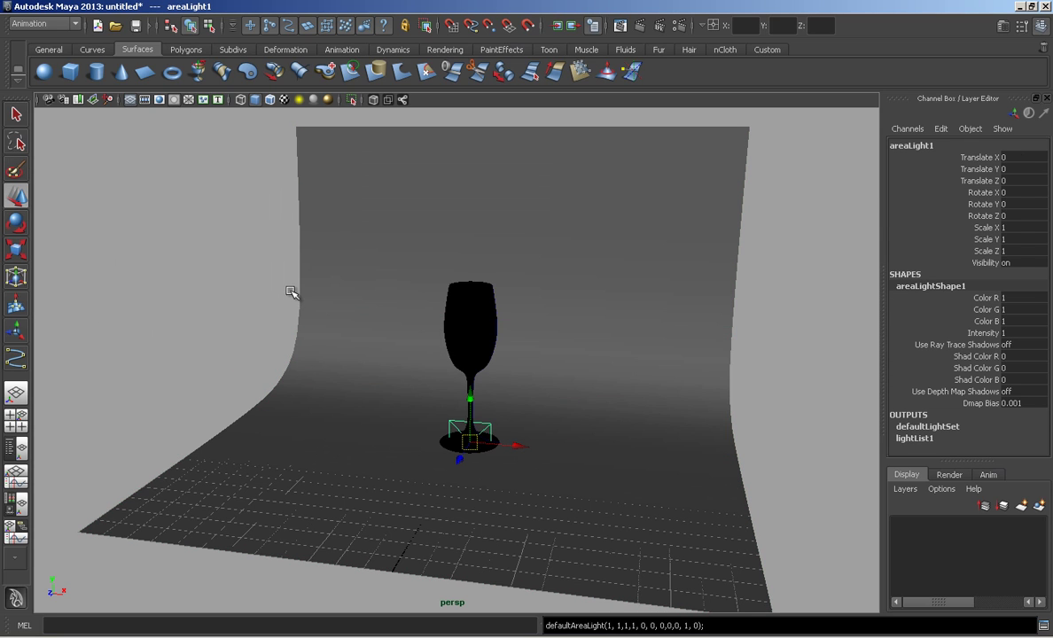
drag(463, 413, 468, 301)
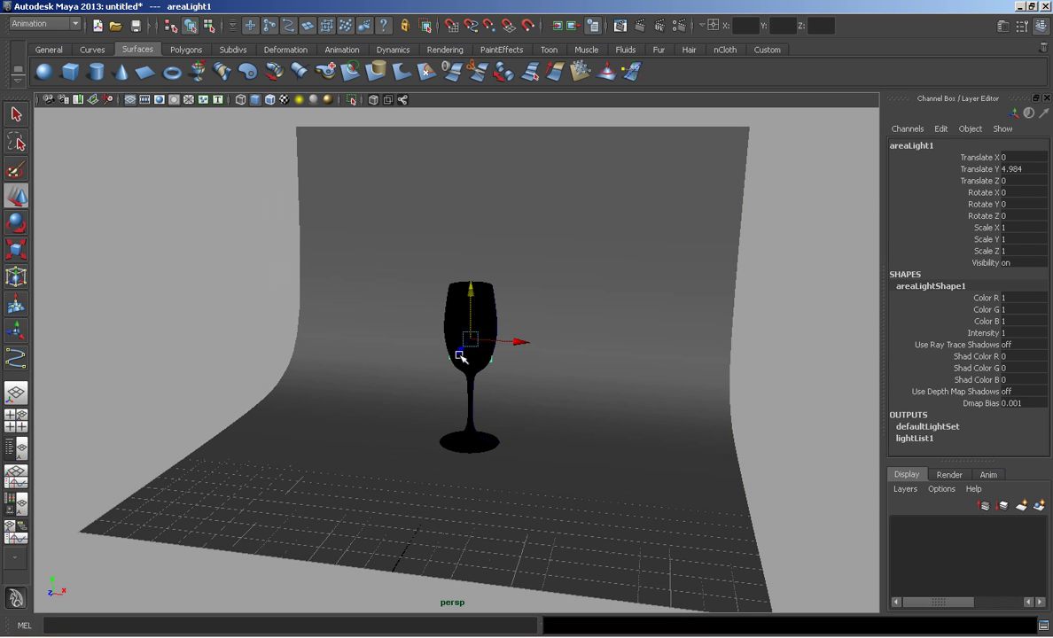
drag(459, 344, 300, 416)
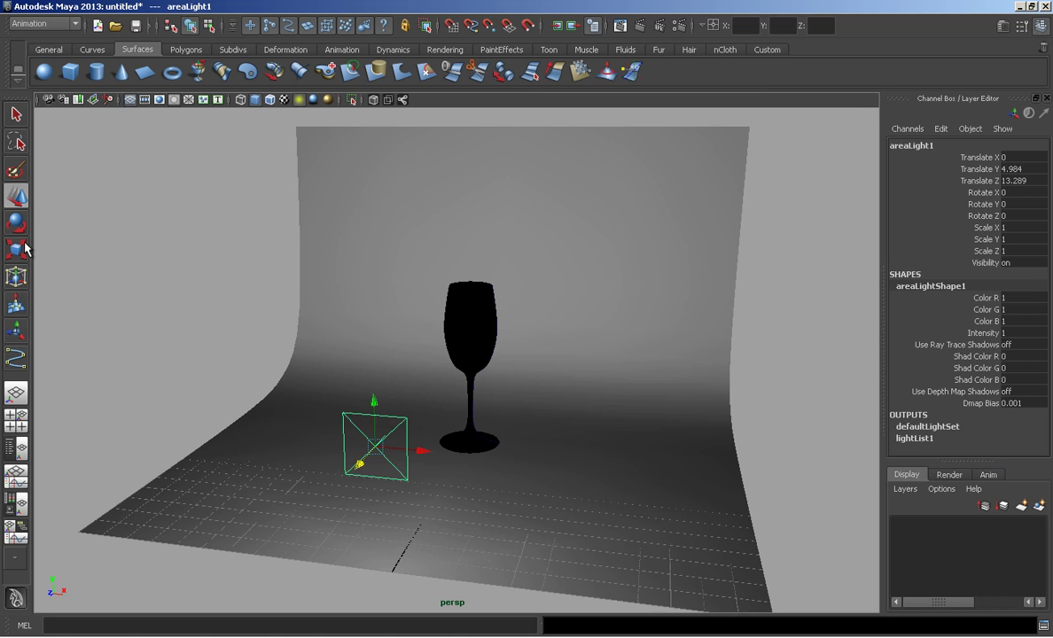
click(17, 334)
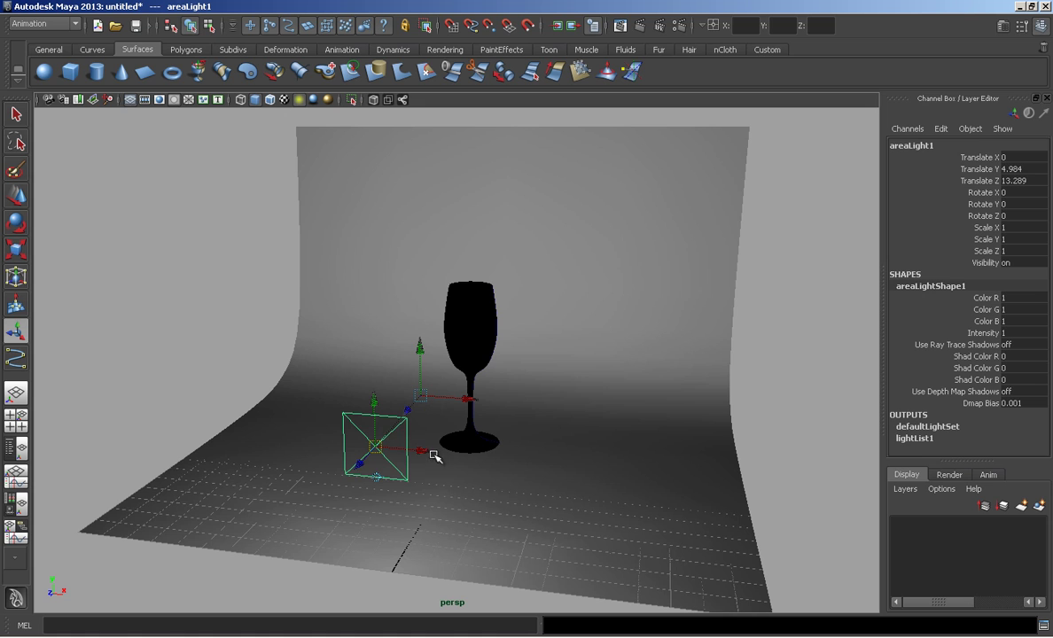
mouse_move(403, 425)
mouse_down()
mouse_move(191, 453)
mouse_move(122, 314)
mouse_up()
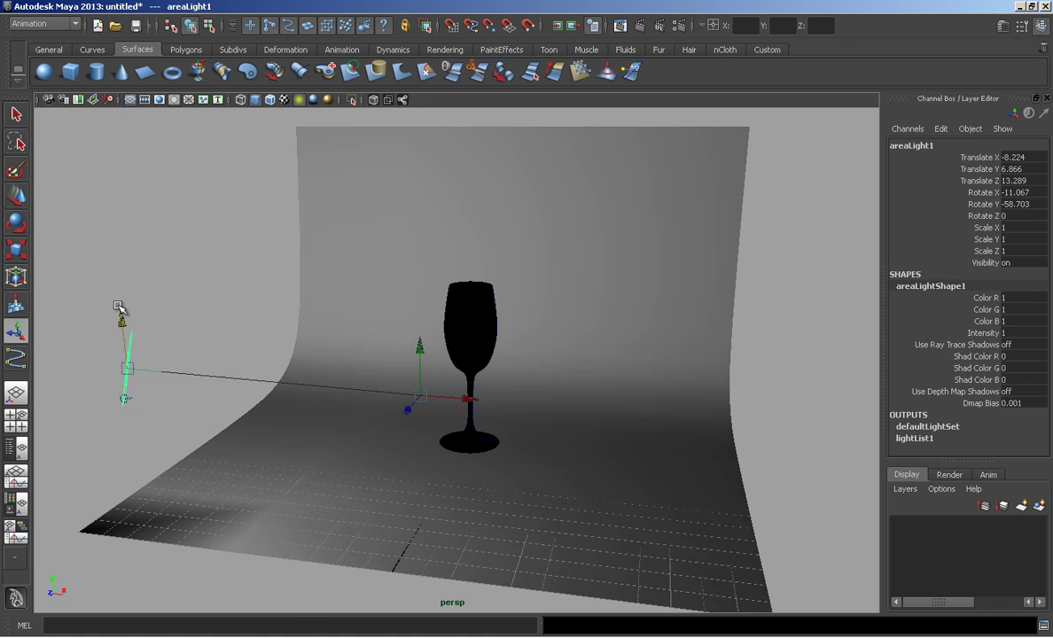
mouse_move(234, 345)
alt+mouse_down()
mouse_move(200, 367)
mouse_move(235, 394)
mouse_move(359, 390)
mouse_move(413, 376)
mouse_move(431, 399)
alt+mouse_up()
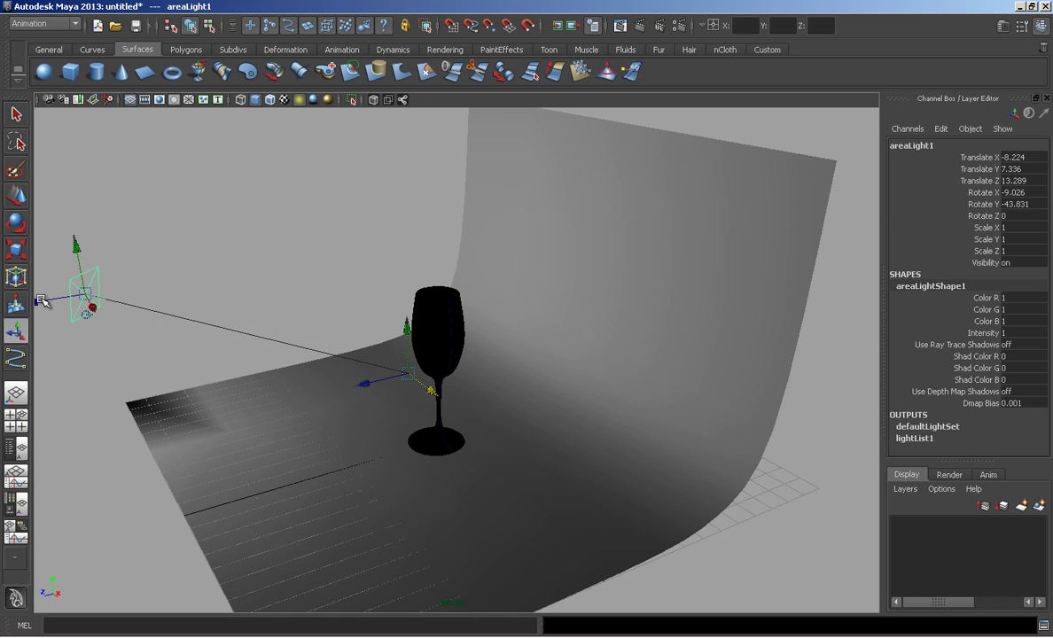
mouse_move(55, 286)
mouse_down()
mouse_move(211, 282)
mouse_move(394, 221)
mouse_move(400, 275)
mouse_move(448, 275)
mouse_move(384, 329)
mouse_up()
Step: Scale the area light up to 4.86 and fine-tune its position while keeping it aimed at the glass
key(r)
key(w)
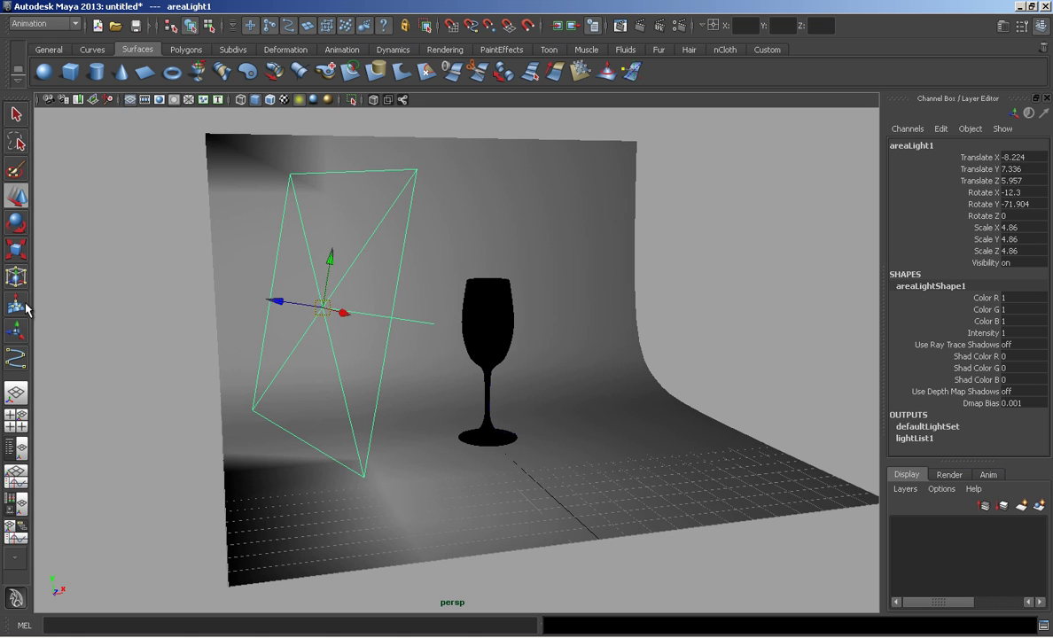
key(t)
mouse_move(370, 304)
mouse_down()
mouse_move(231, 322)
mouse_move(372, 348)
mouse_move(394, 387)
mouse_up()
mouse_move(623, 388)
mouse_down()
mouse_move(587, 394)
mouse_move(552, 360)
mouse_move(529, 383)
mouse_move(437, 359)
mouse_move(353, 382)
mouse_move(270, 352)
mouse_move(242, 322)
mouse_up()
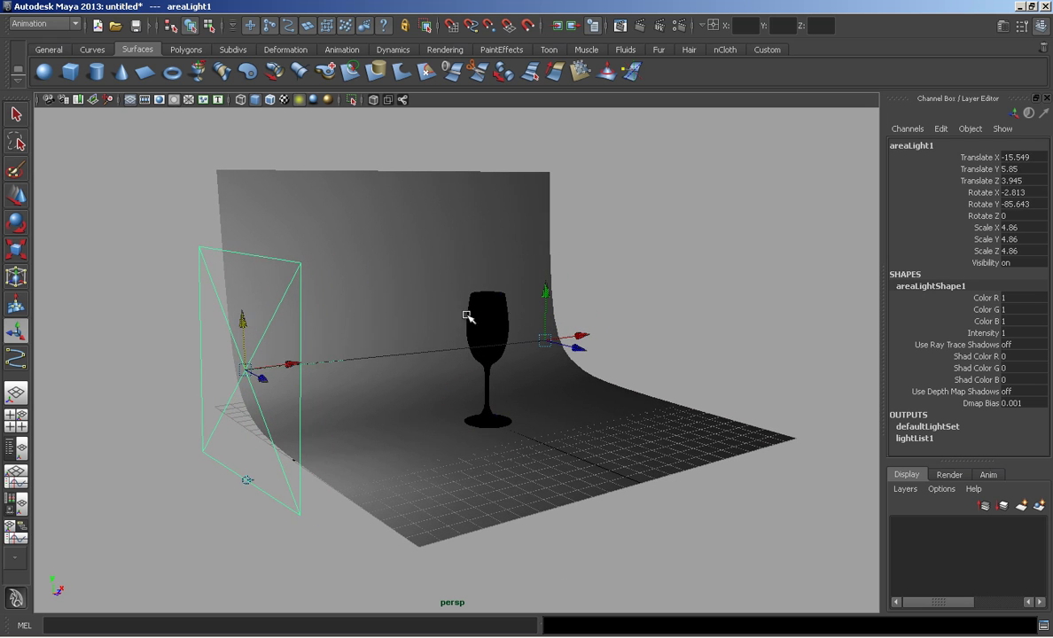
mouse_move(555, 320)
alt+mouse_down()
mouse_move(489, 320)
mouse_move(519, 350)
alt+mouse_up()
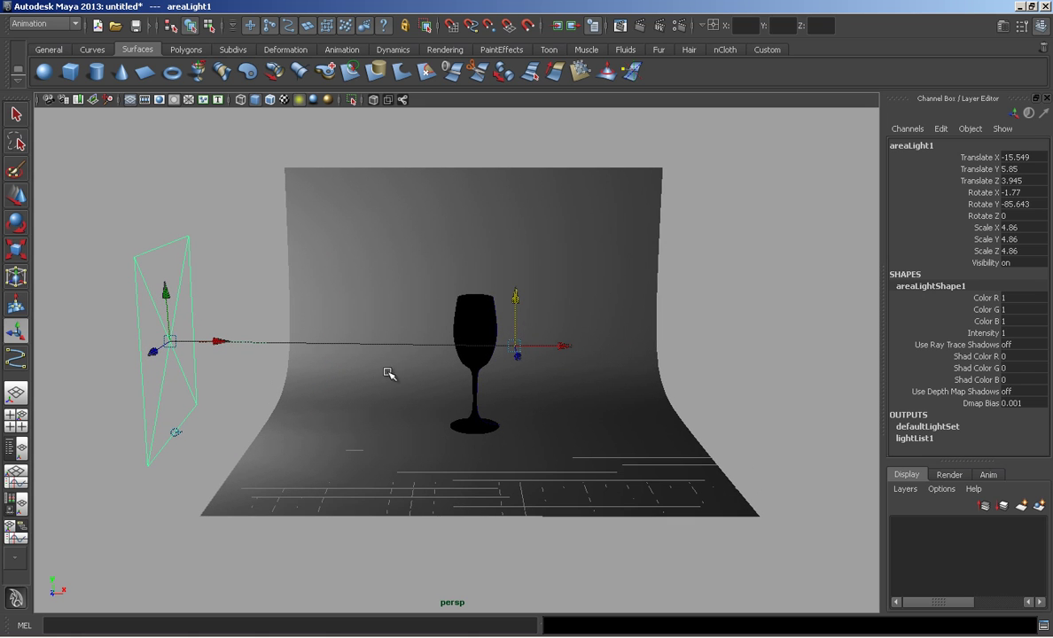
mouse_move(390, 371)
alt+mouse_down()
mouse_move(253, 400)
mouse_move(388, 381)
mouse_move(450, 341)
alt+mouse_up()
Step: Set areaLight1's decay rate to Linear and its intensity to 20
key(ctrl+a)
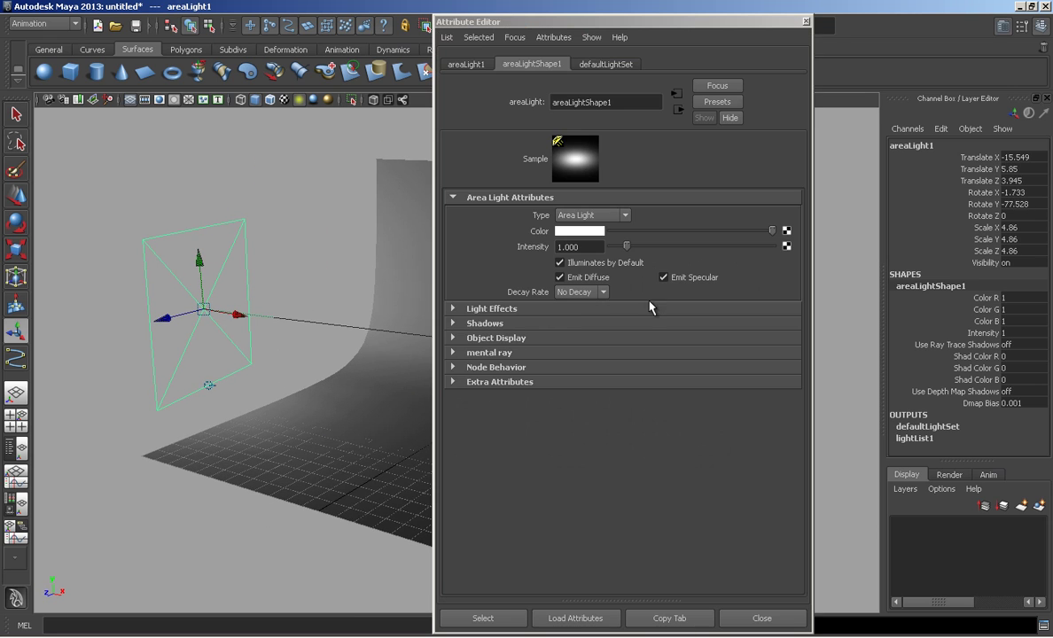
click(487, 323)
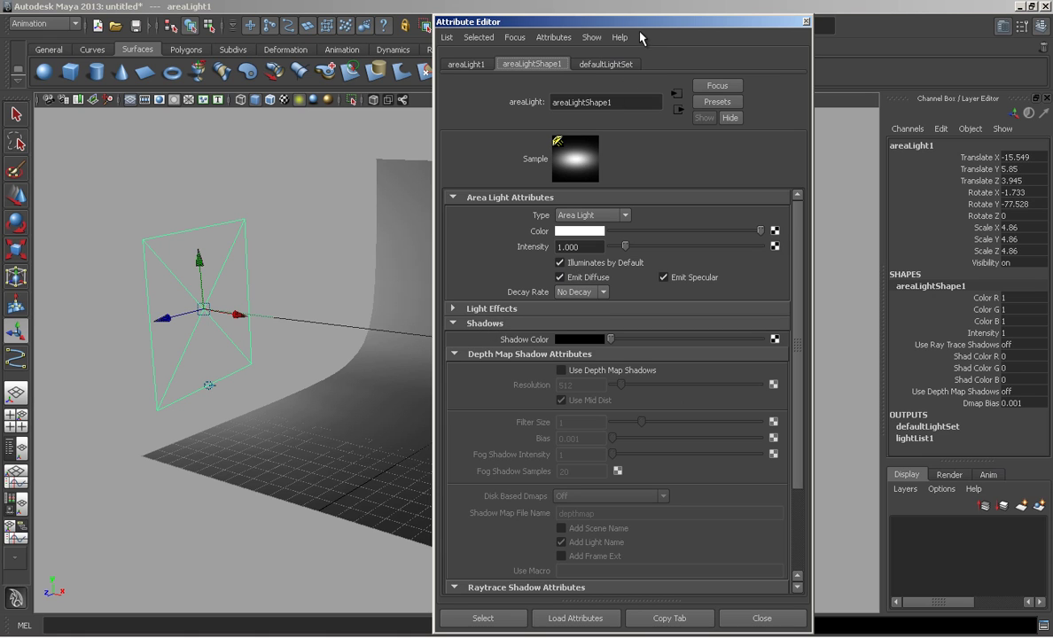
drag(642, 21, 827, 3)
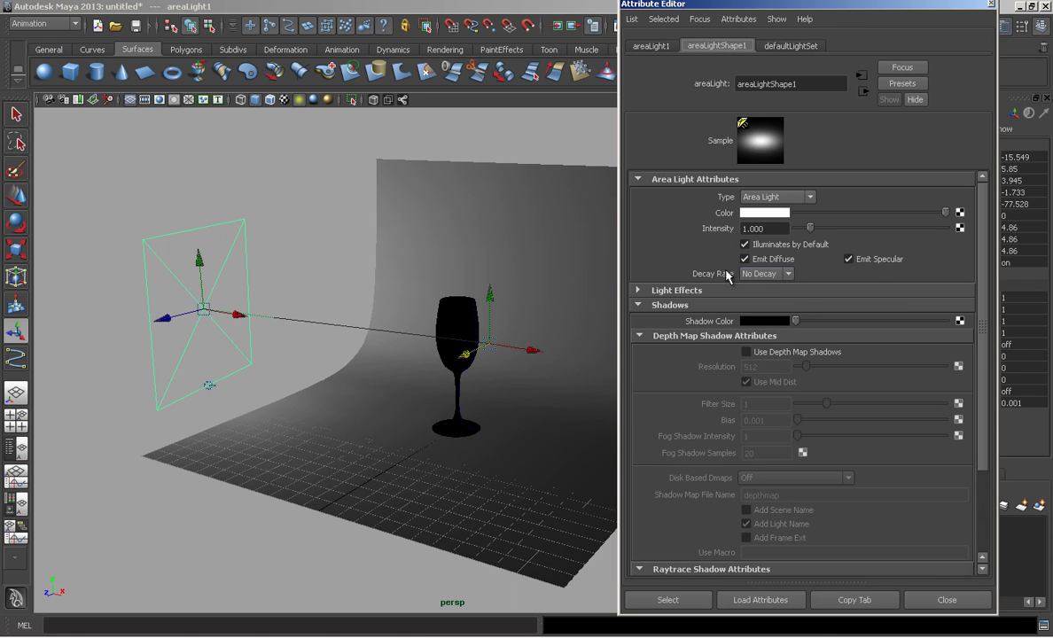
click(758, 275)
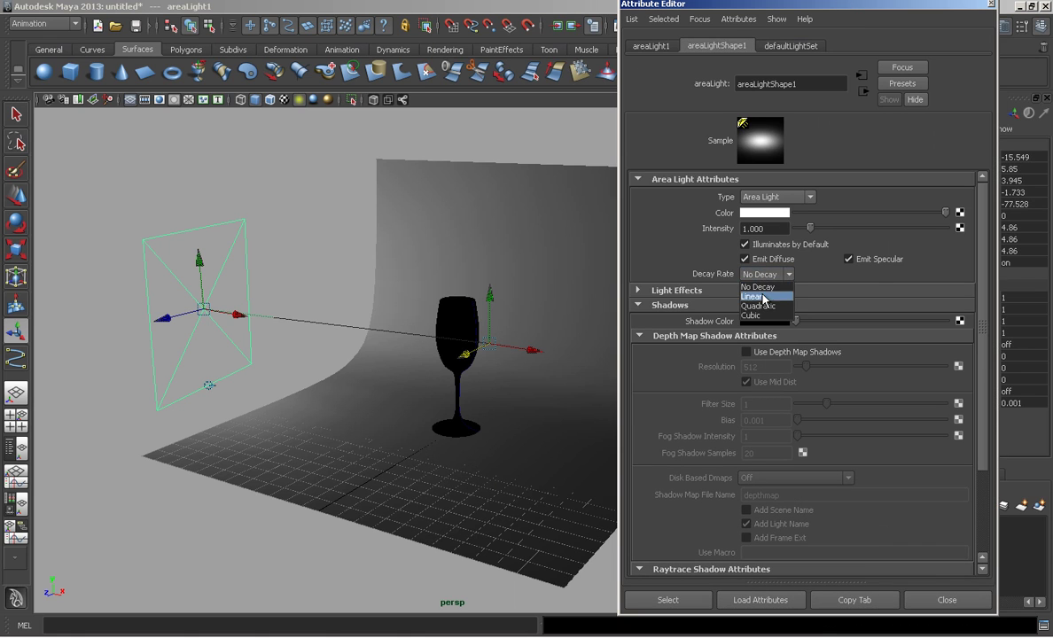
click(762, 297)
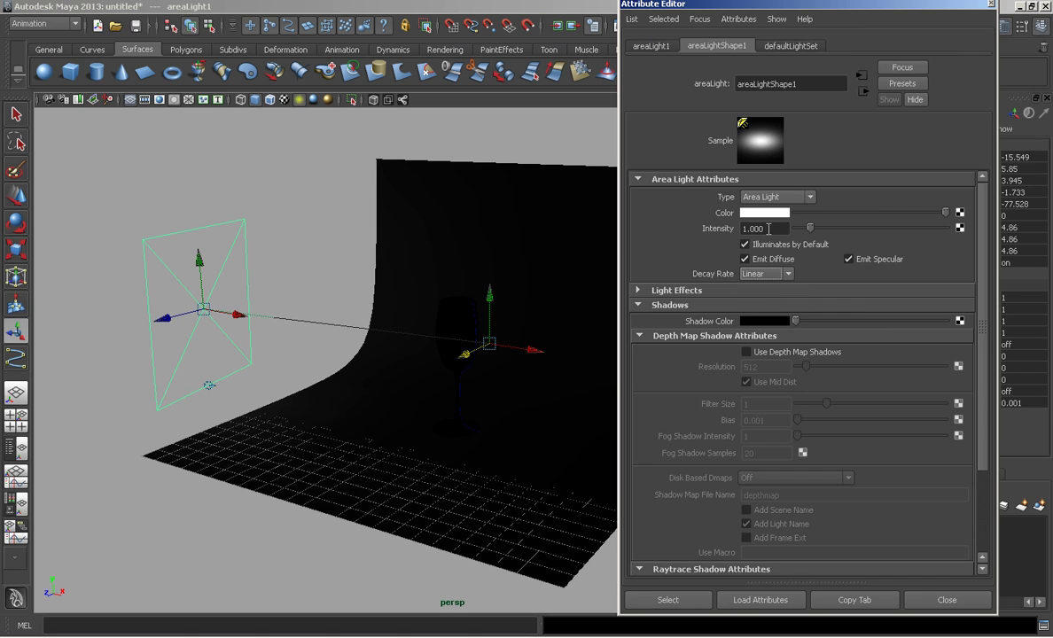
double_click(769, 228)
text(0)
key(Return)
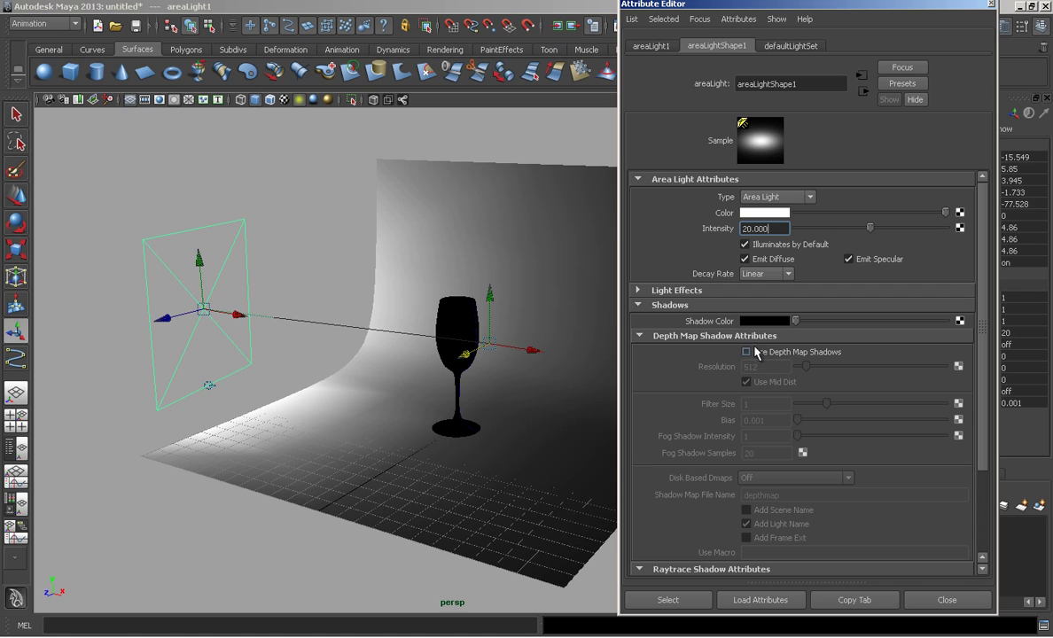
Step: Turn on ray-traced shadows, and under mental ray Area Light enable Use Light Shape and Visible
click(639, 306)
click(664, 306)
drag(987, 279, 982, 404)
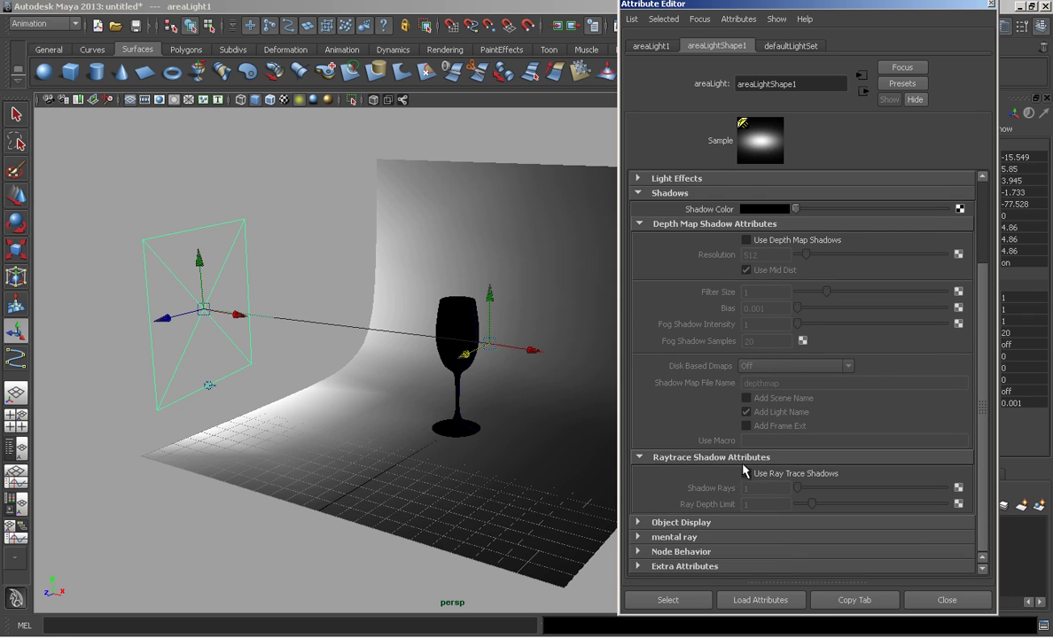
click(766, 473)
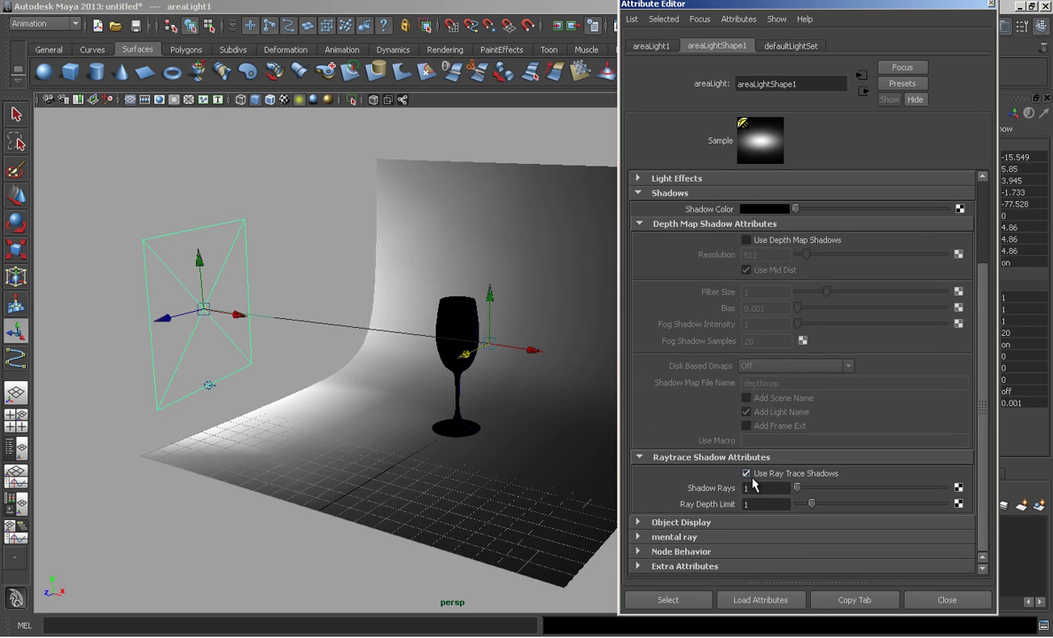
click(673, 537)
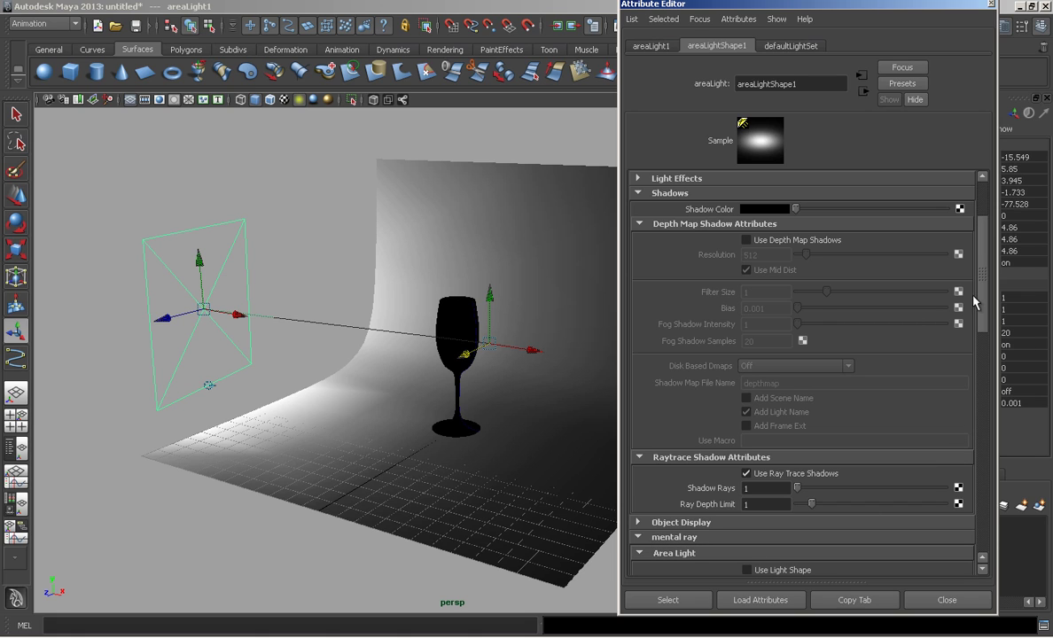
drag(982, 290, 982, 387)
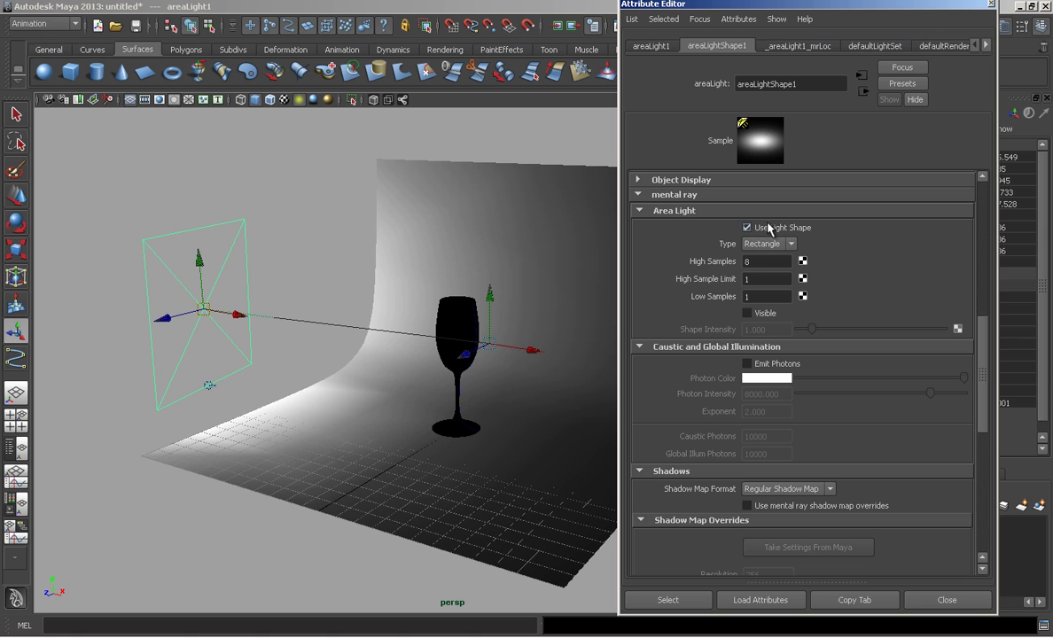
click(762, 315)
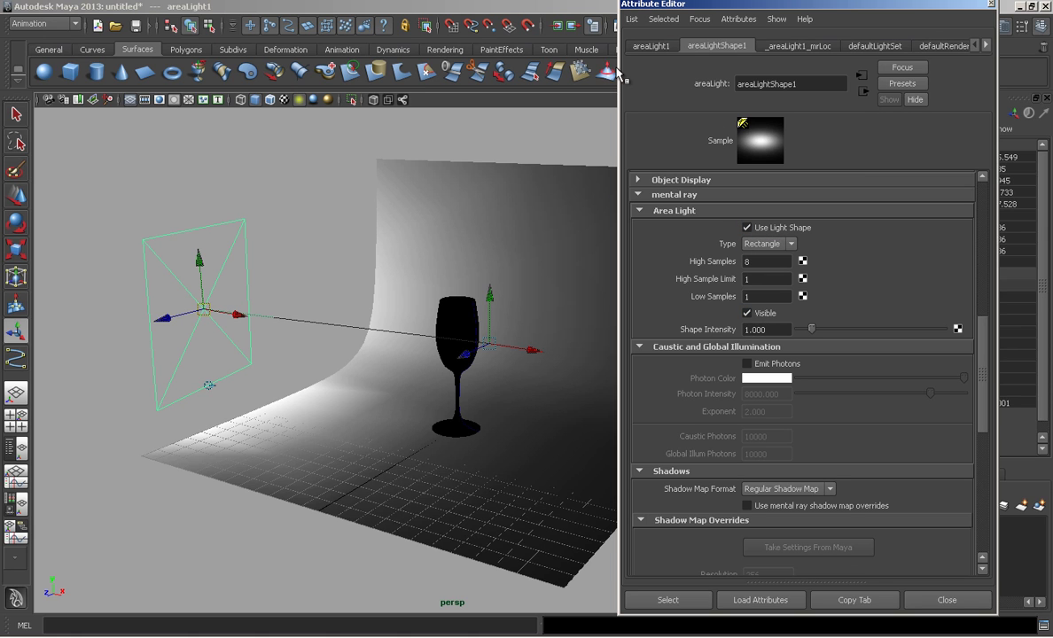
drag(774, 140, 787, 148)
alt+drag(306, 311, 484, 255)
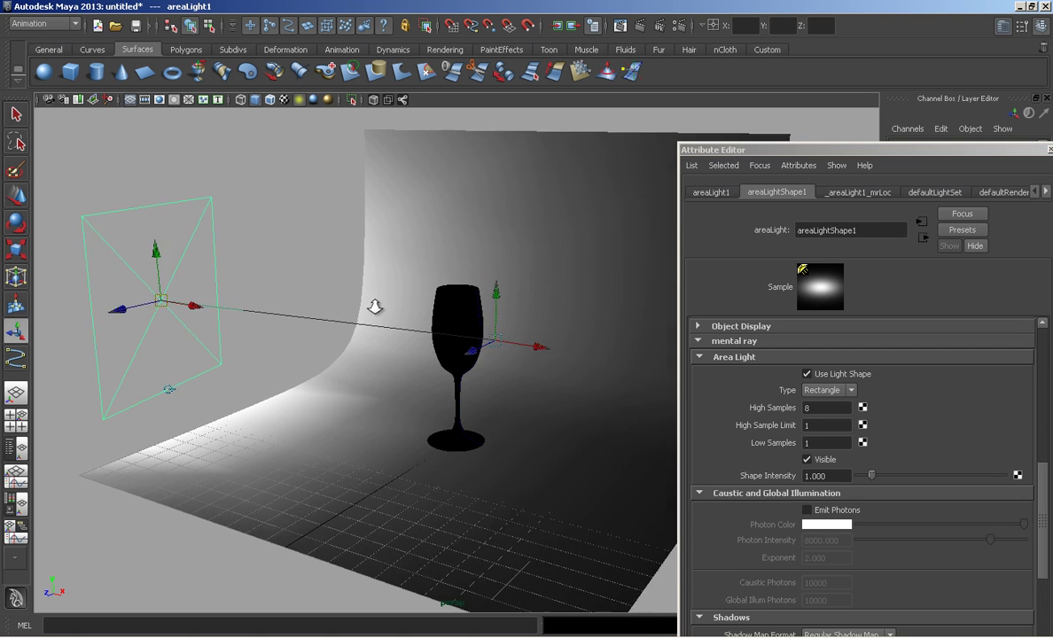
Step: Turn on Final Gathering in the mental ray render settings
click(659, 25)
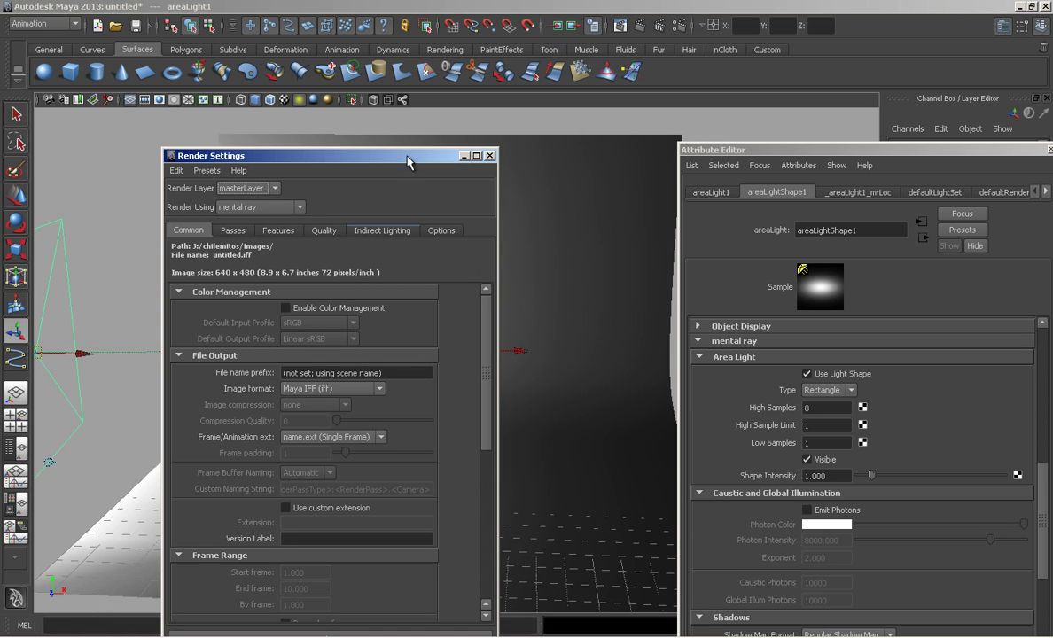
drag(410, 161, 573, 76)
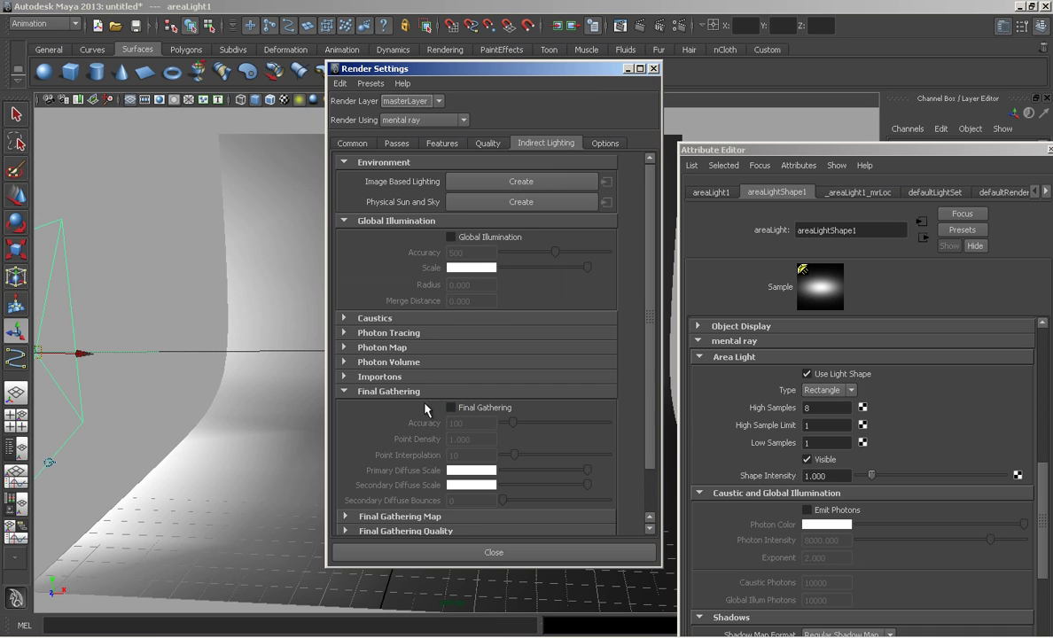
click(450, 407)
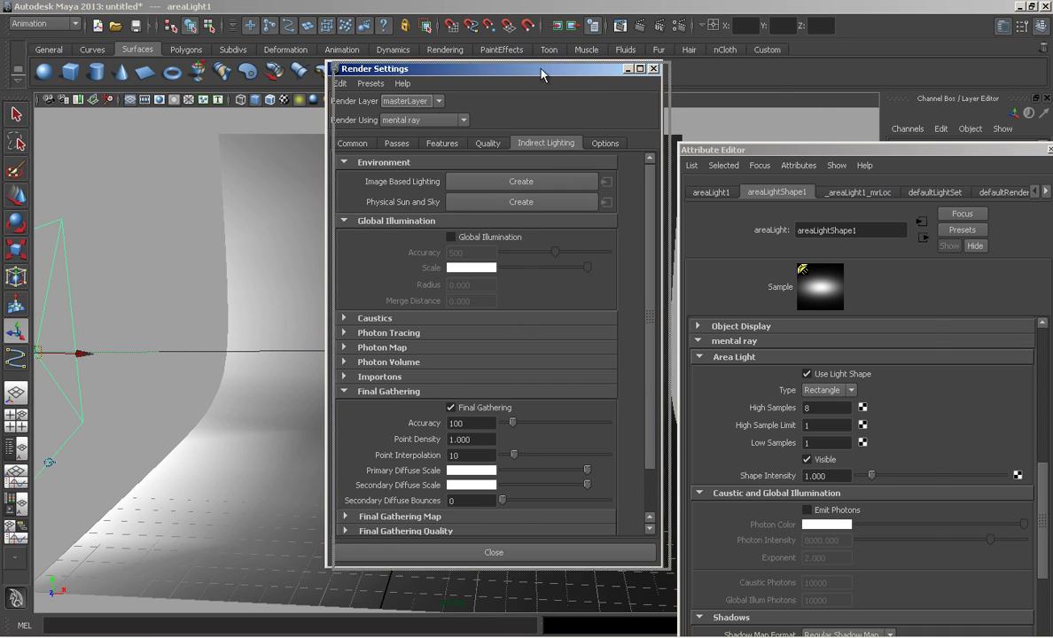
Step: Raise the anti-aliasing Max Sample Level to 1 and render a test frame
drag(543, 75, 813, 97)
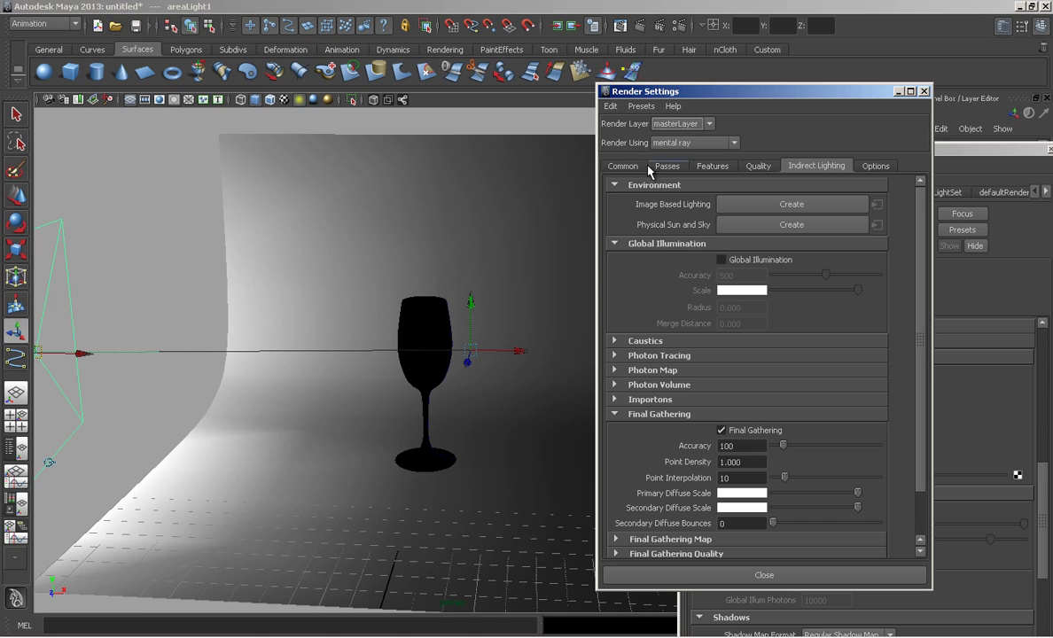
click(749, 167)
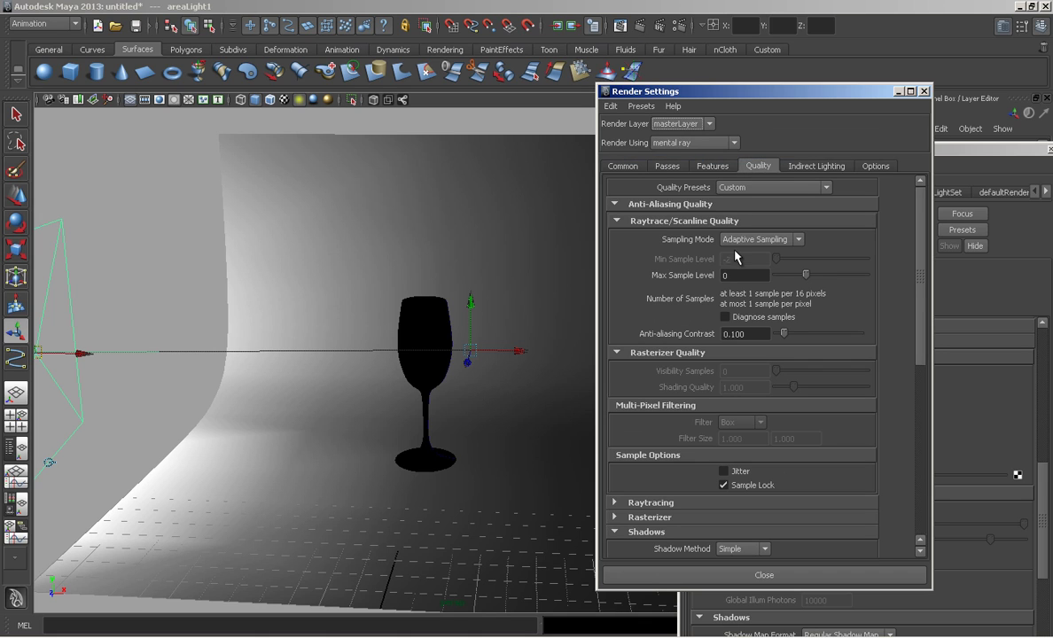
click(827, 278)
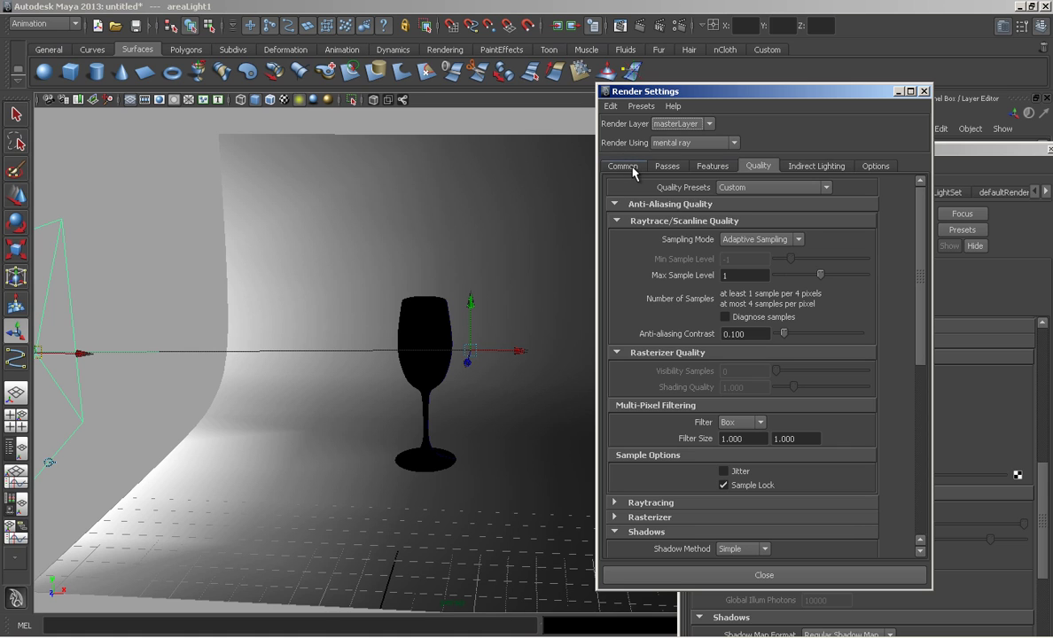
click(593, 25)
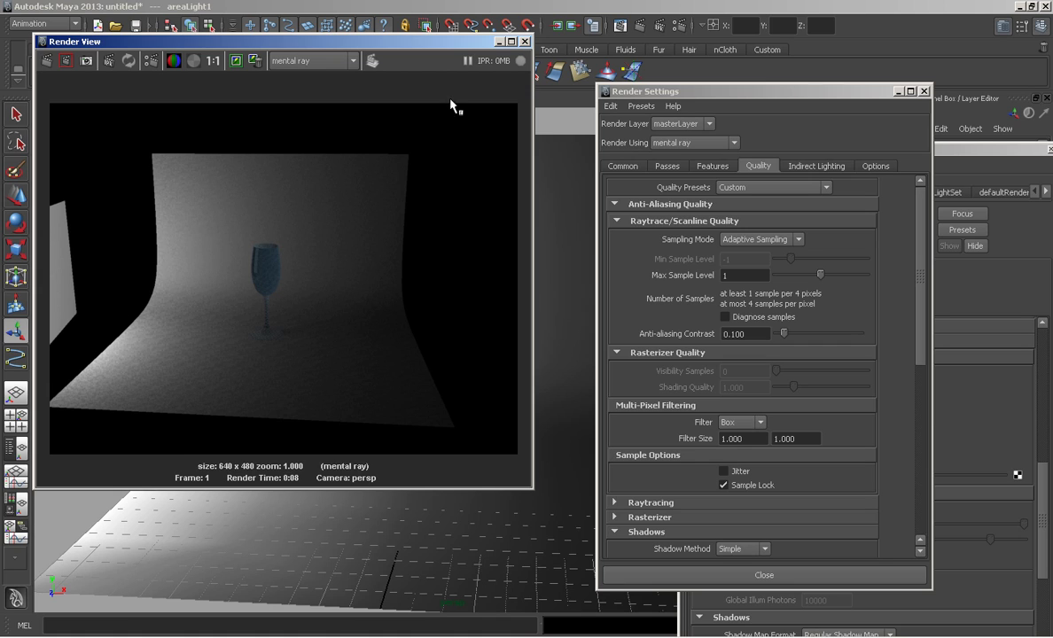
Step: Close the test render and reframe the view on the area light, wine glass and backdrop
click(526, 41)
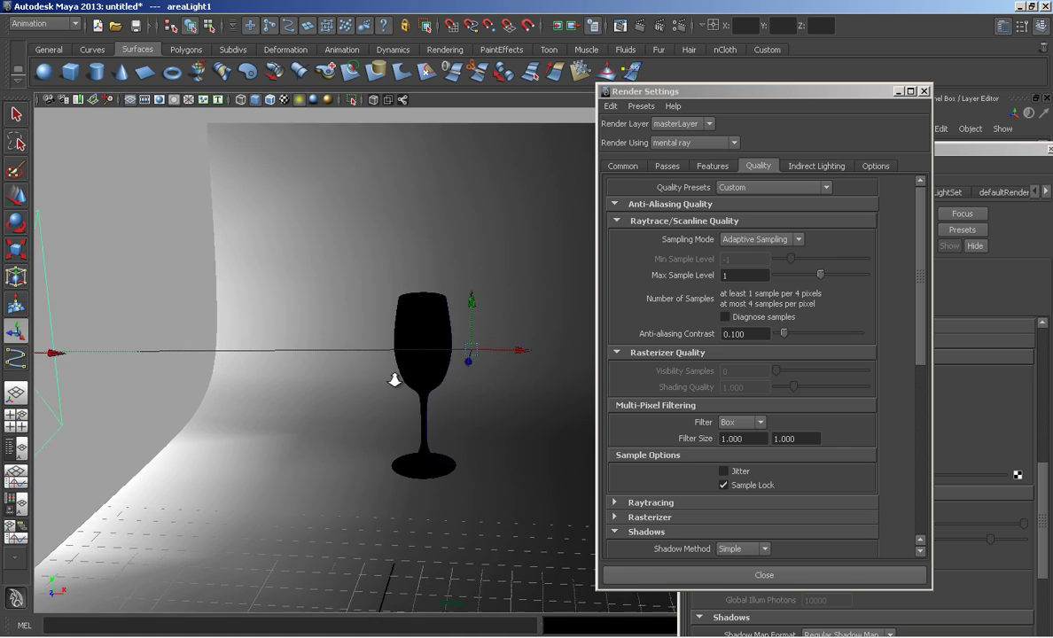
scroll(395, 376, up, 5)
scroll(437, 340, up, 2)
scroll(438, 340, down, 2)
alt+drag(446, 312, 440, 306)
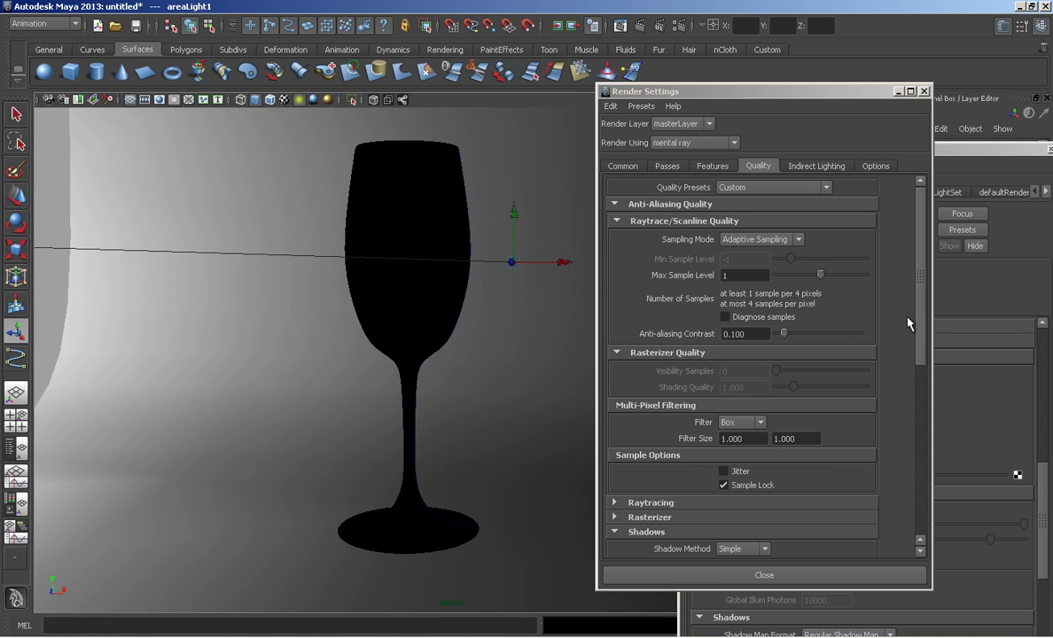
scroll(275, 247, down, 3)
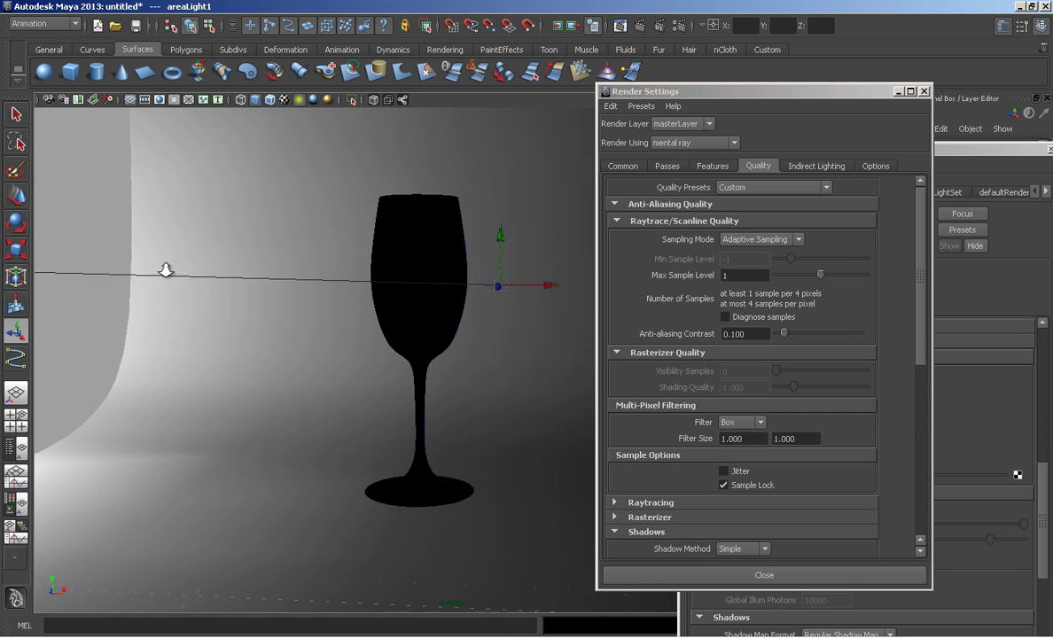
mouse_move(165, 269)
alt+mouse_down()
mouse_move(196, 281)
mouse_move(219, 207)
alt+mouse_up()
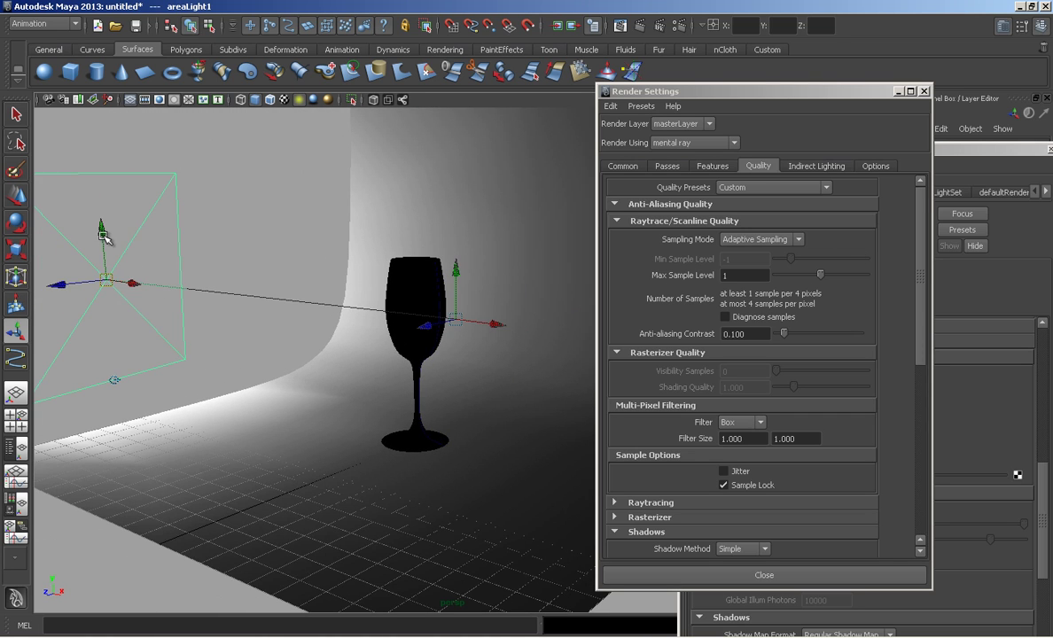
key(w)
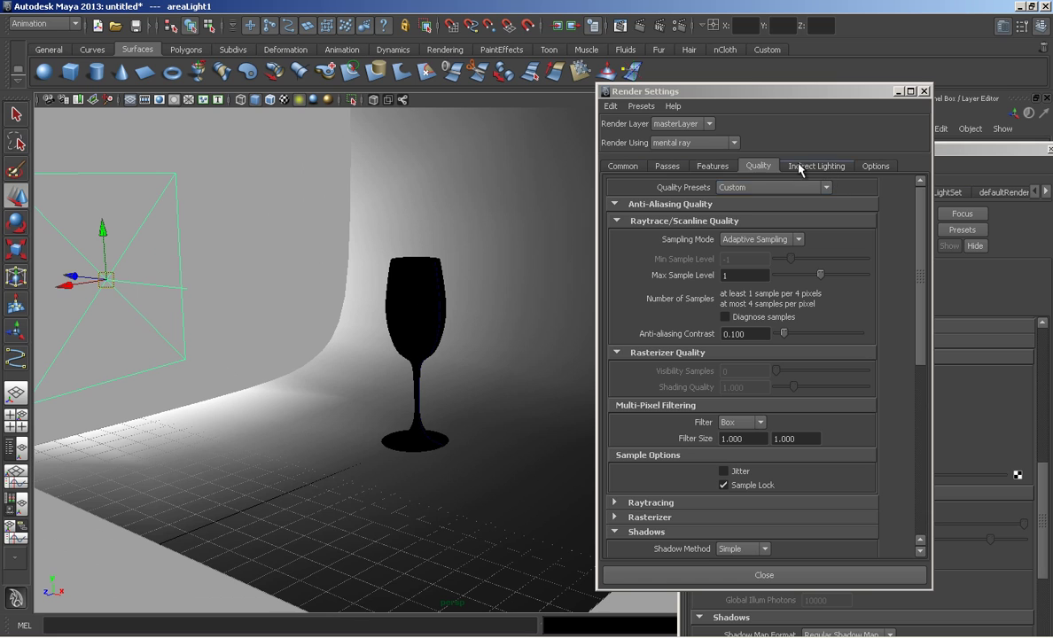
key(ctrl+a)
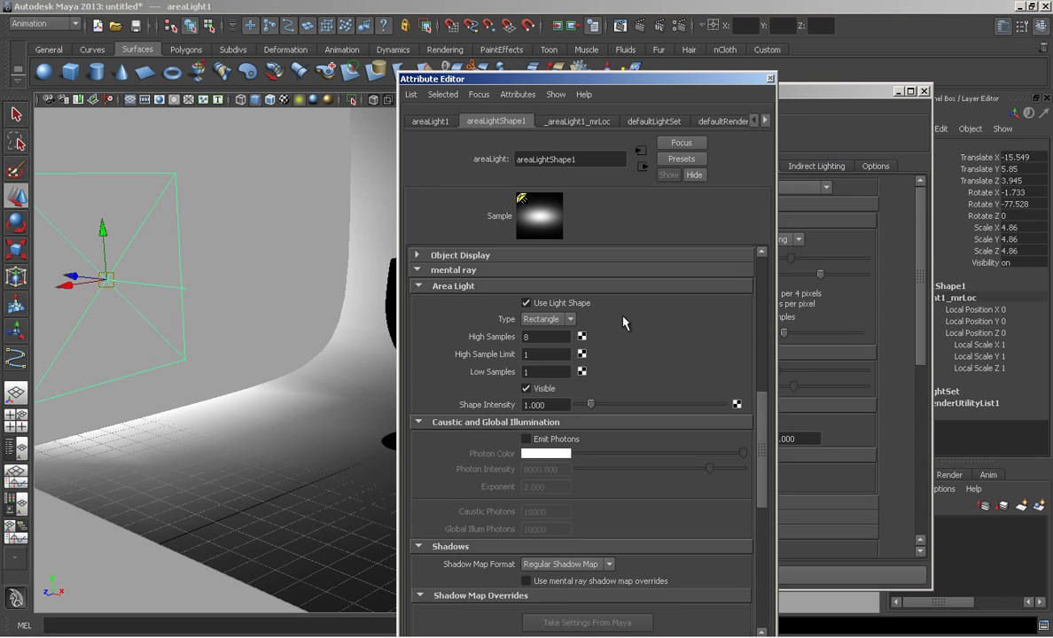
Step: Check the area light's High Samples value of 8, then select the backdrop and expand its Render Stats
double_click(547, 338)
drag(498, 79, 658, 80)
click(336, 206)
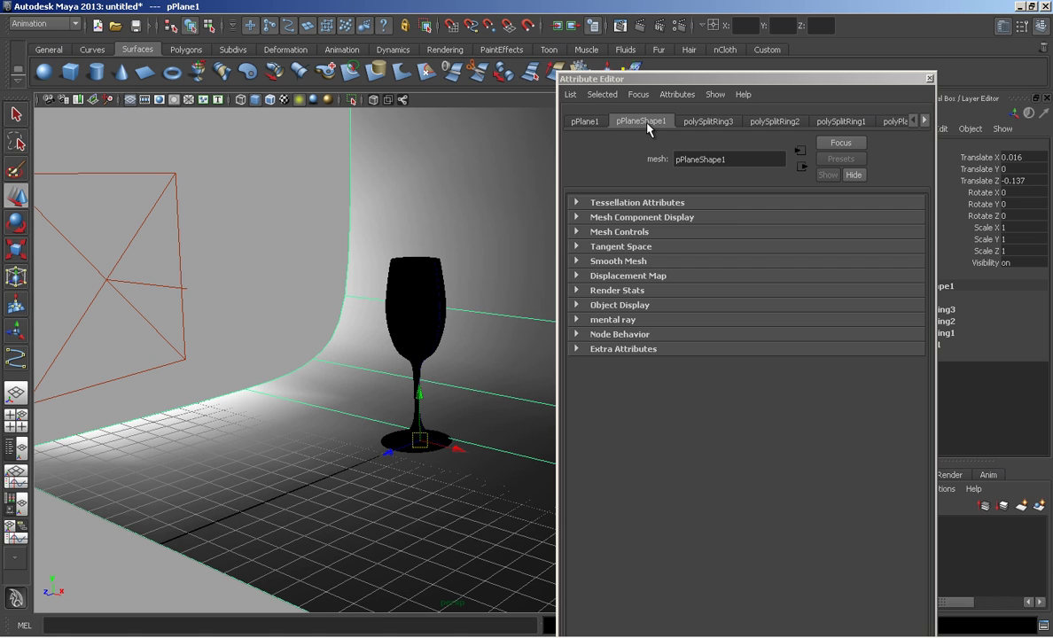
click(619, 293)
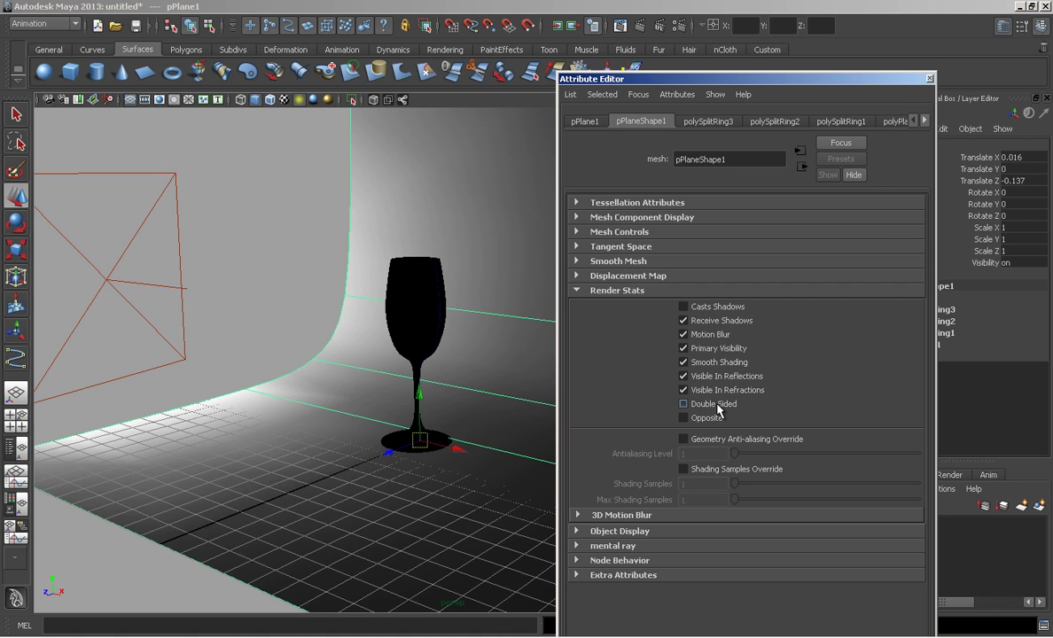
mouse_move(478, 343)
alt+mouse_down()
mouse_move(306, 340)
mouse_move(361, 340)
mouse_move(388, 326)
mouse_move(357, 320)
mouse_move(371, 300)
mouse_move(313, 301)
mouse_move(321, 292)
alt+mouse_up()
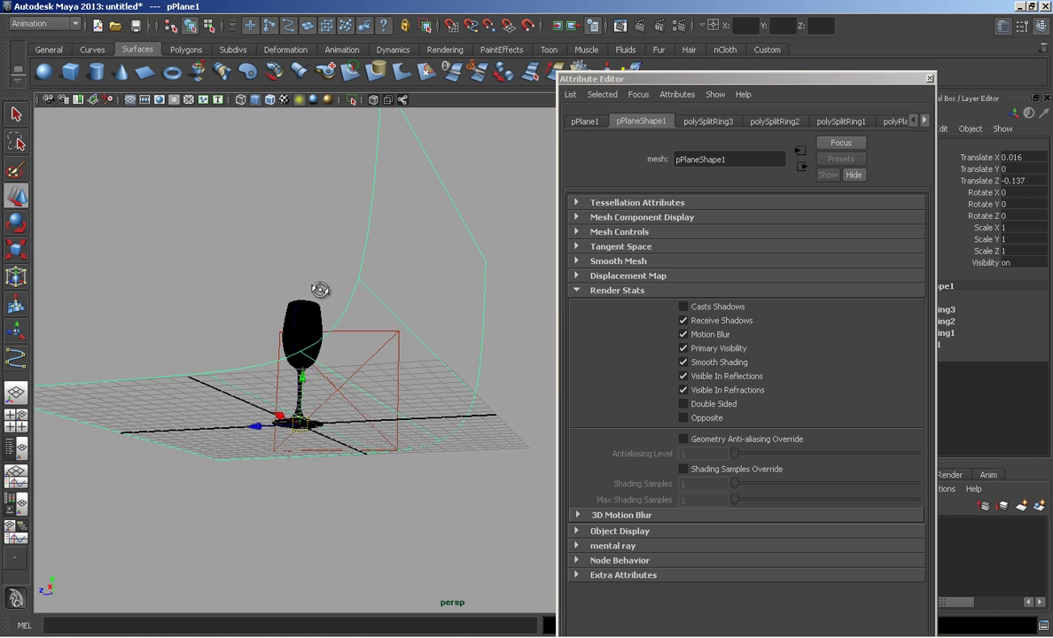
Step: Toggle the backdrop's Double Sided on and off, leaving it single-sided, and close its attributes
click(706, 406)
click(706, 406)
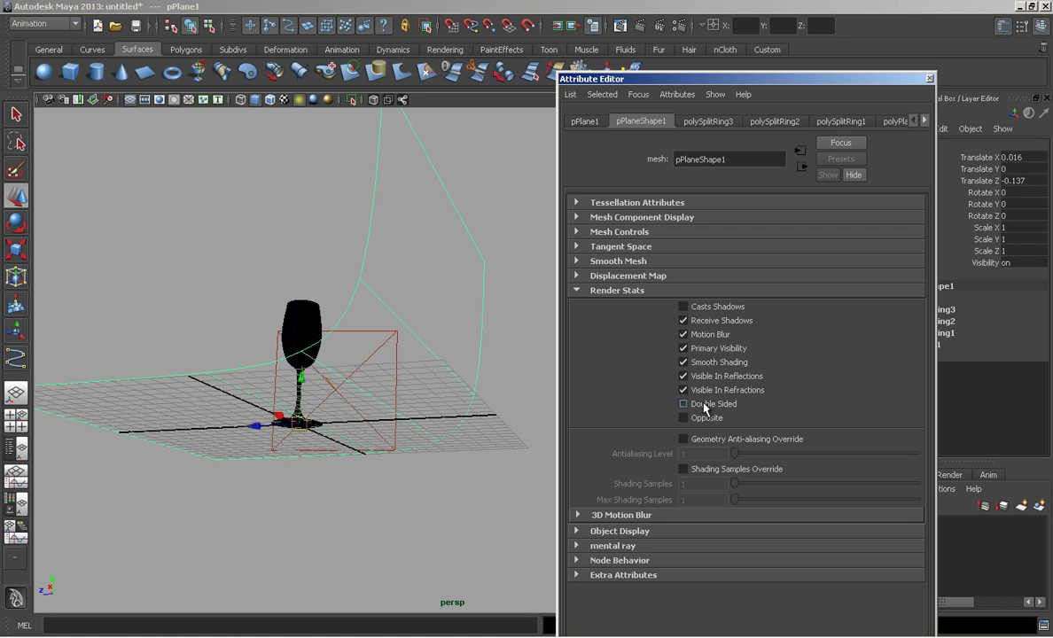
click(705, 407)
click(706, 407)
mouse_move(324, 257)
alt+mouse_down()
mouse_move(405, 313)
mouse_move(367, 298)
mouse_move(417, 321)
mouse_move(557, 324)
alt+mouse_up()
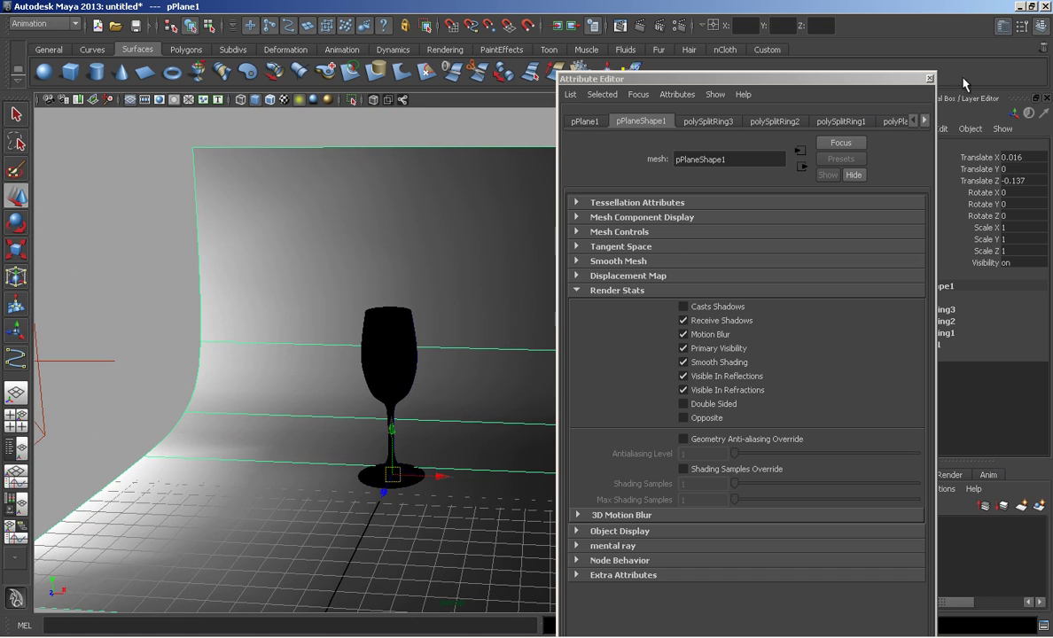
click(929, 78)
click(660, 25)
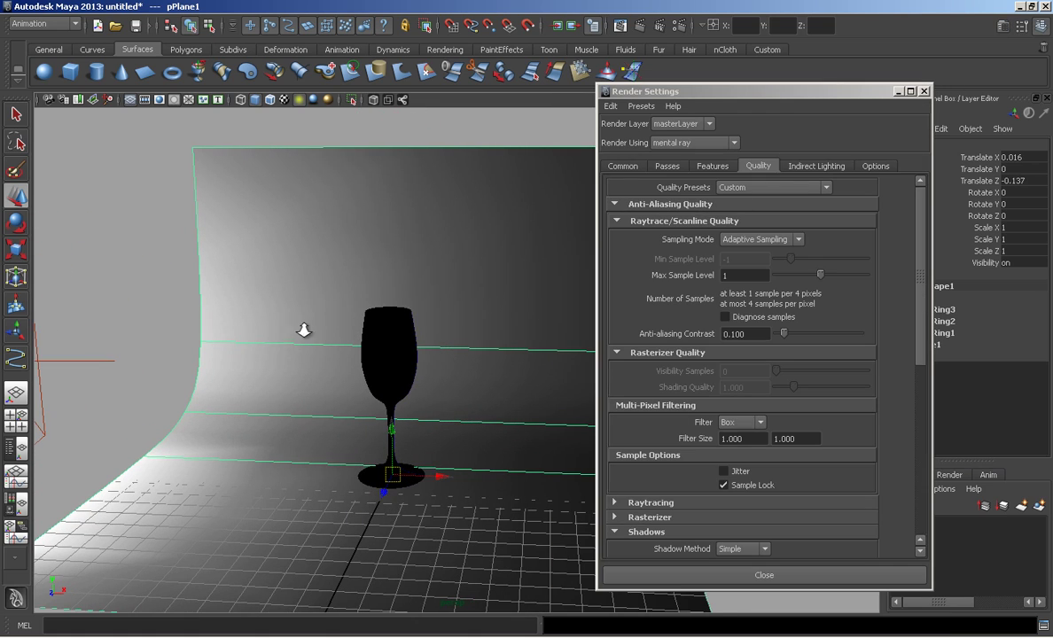
Step: Show the 640×480 resolution gate, frame the glass within it, and render the current frame
alt+right_drag(338, 310, 477, 330)
mouse_move(476, 330)
alt+mouse_down()
mouse_move(461, 321)
mouse_move(468, 254)
alt+mouse_up()
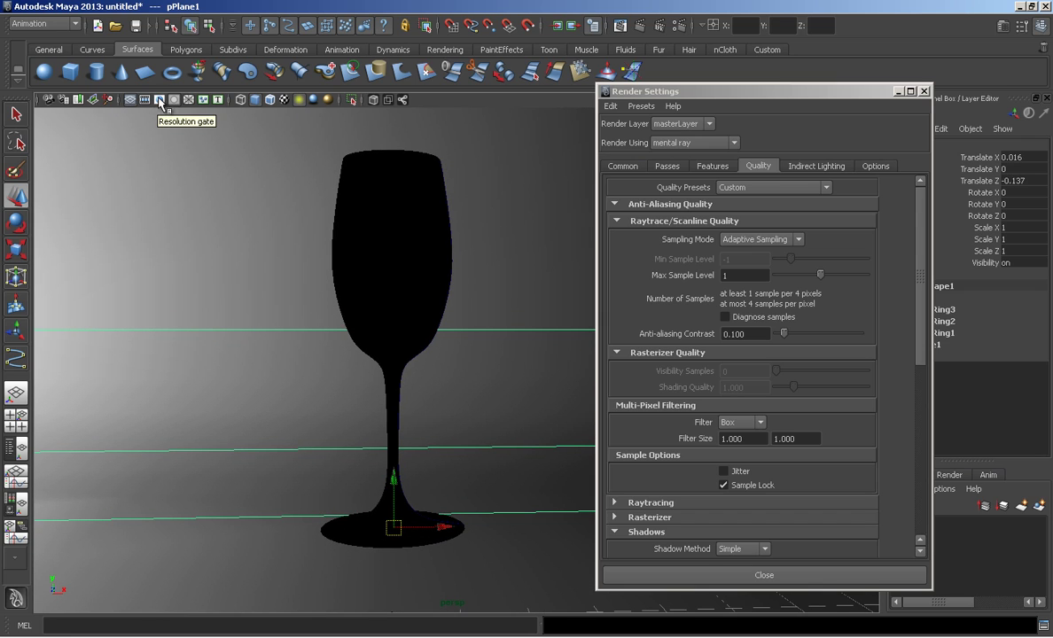
click(160, 100)
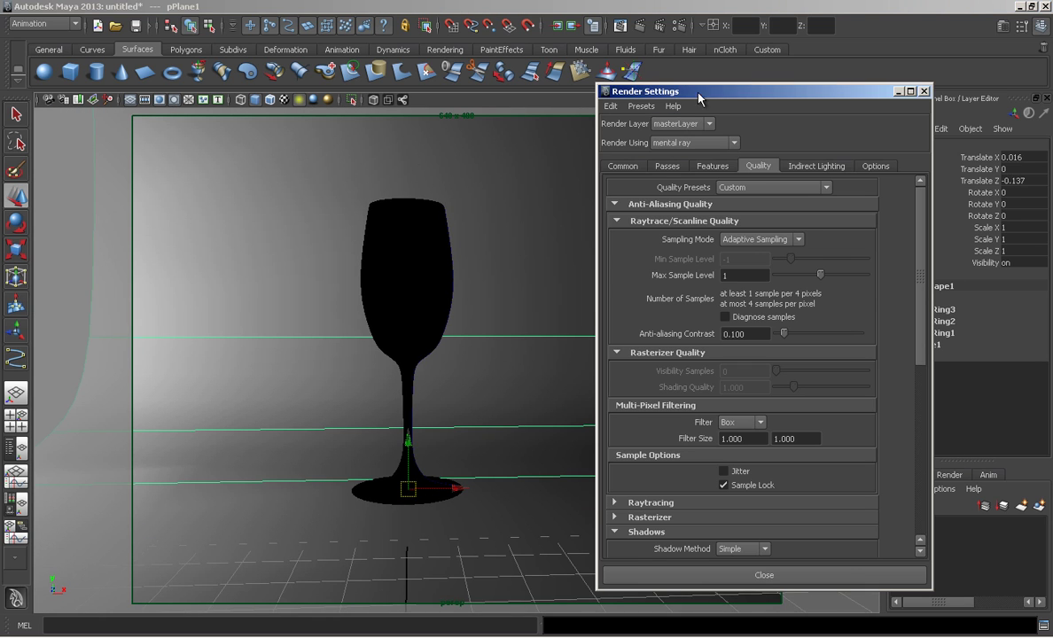
drag(634, 92, 727, 93)
alt+drag(428, 300, 360, 308)
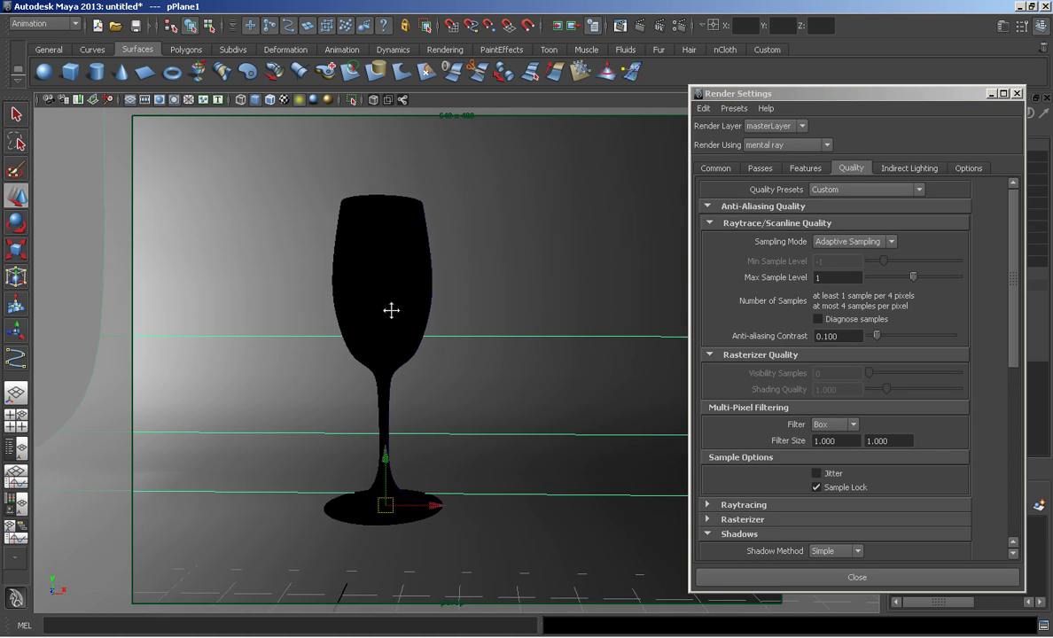
alt+right_drag(390, 308, 461, 313)
mouse_move(461, 313)
alt+mouse_down()
mouse_move(455, 321)
mouse_move(463, 291)
alt+mouse_up()
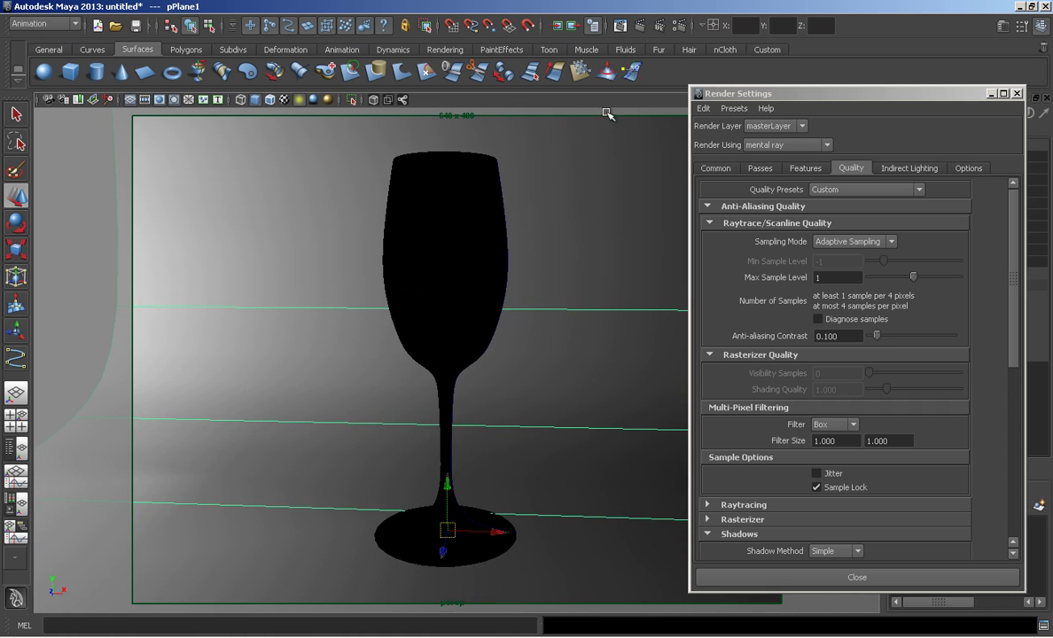
click(638, 27)
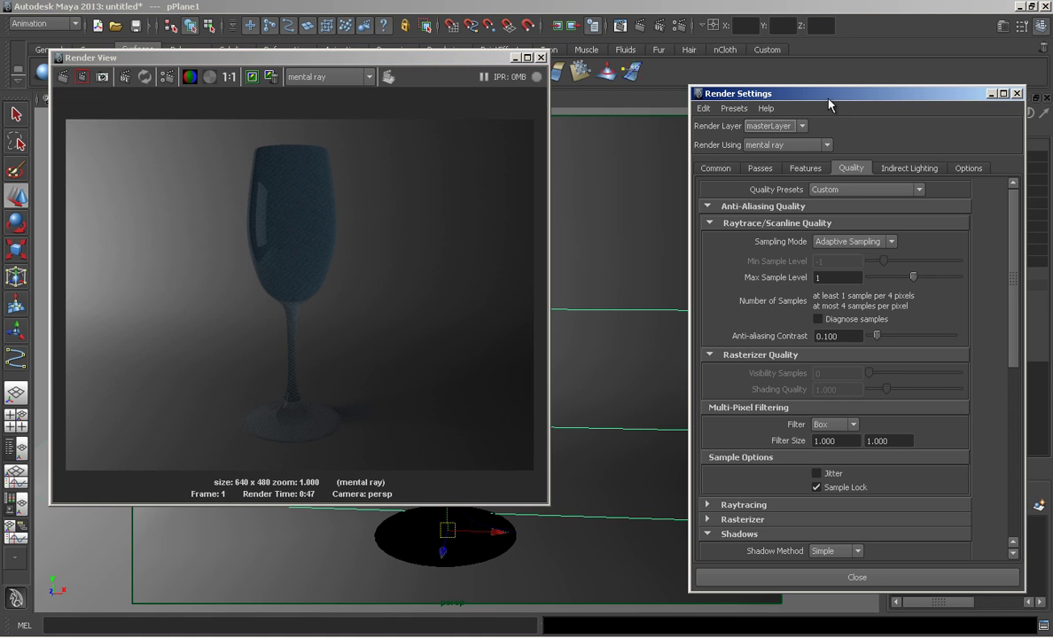
Step: Set raytracing Refractions to 8 in the Quality render settings
drag(769, 91, 712, 53)
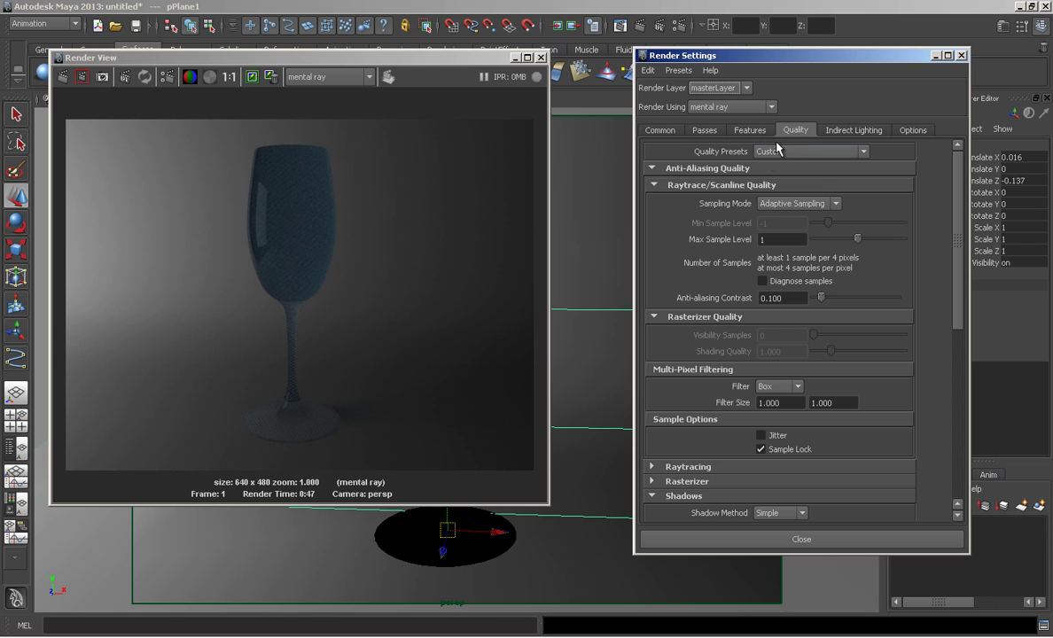
scroll(964, 235, down, 1)
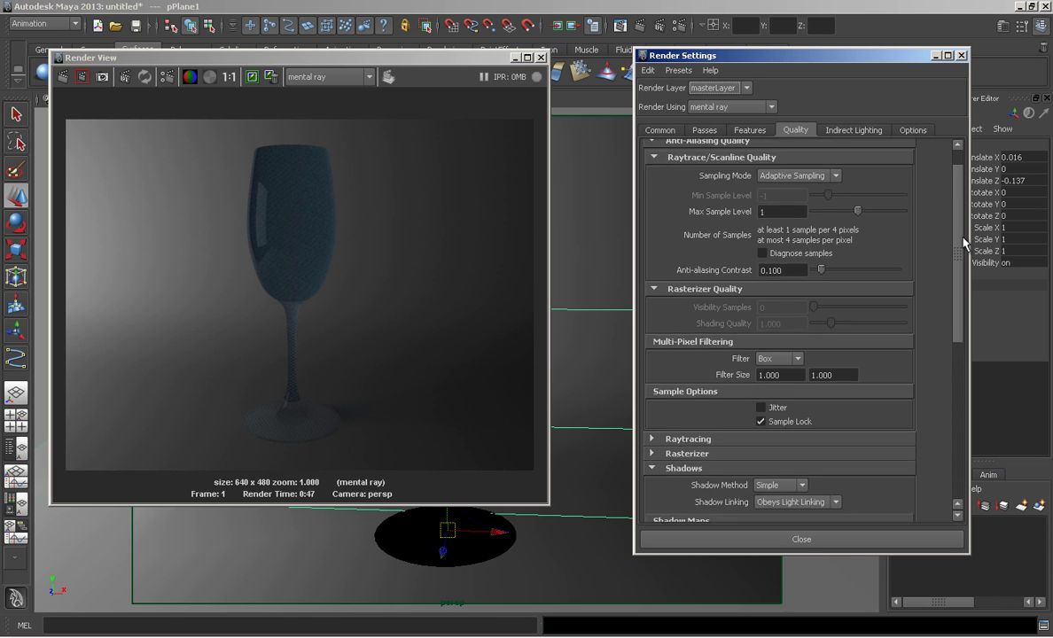
scroll(676, 249, down, 9)
click(705, 211)
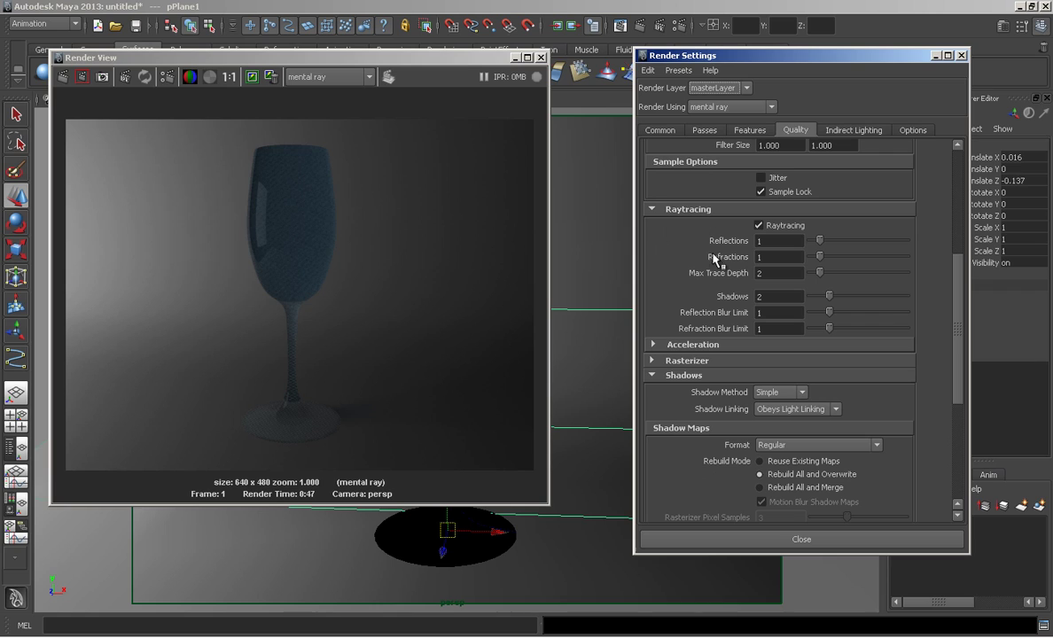
click(774, 255)
text(8)
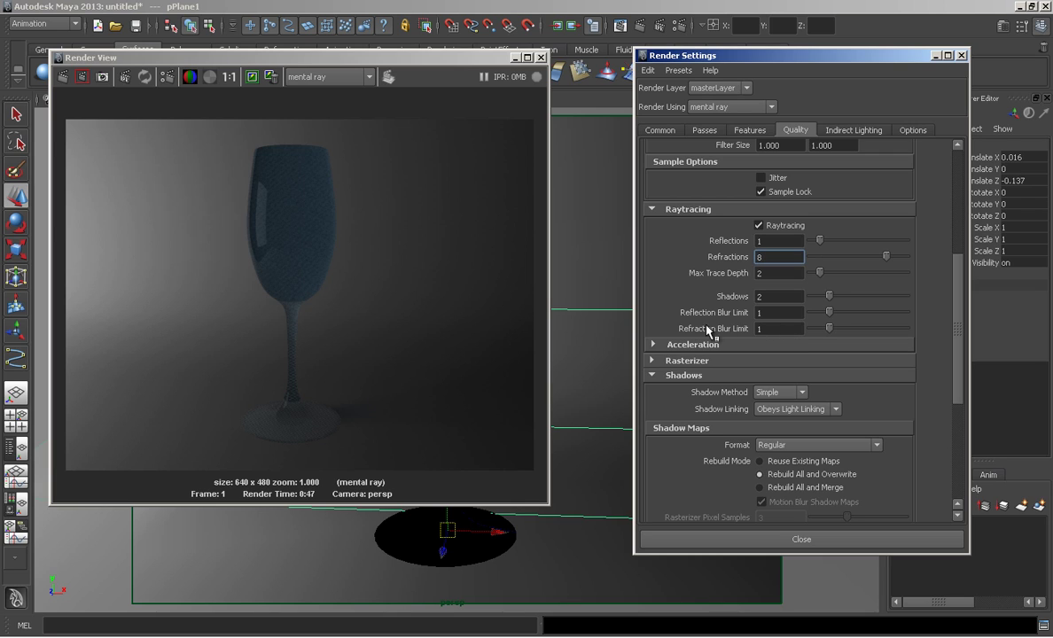
Step: Re-render only a region around the glass bowl to check the transparency
drag(235, 140, 318, 302)
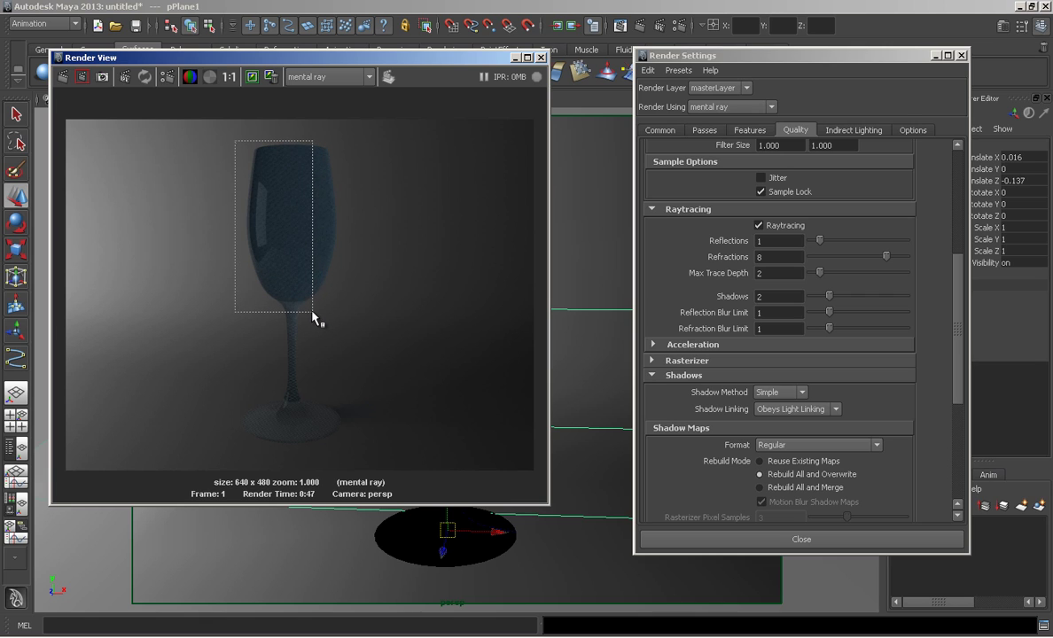
drag(318, 303, 308, 326)
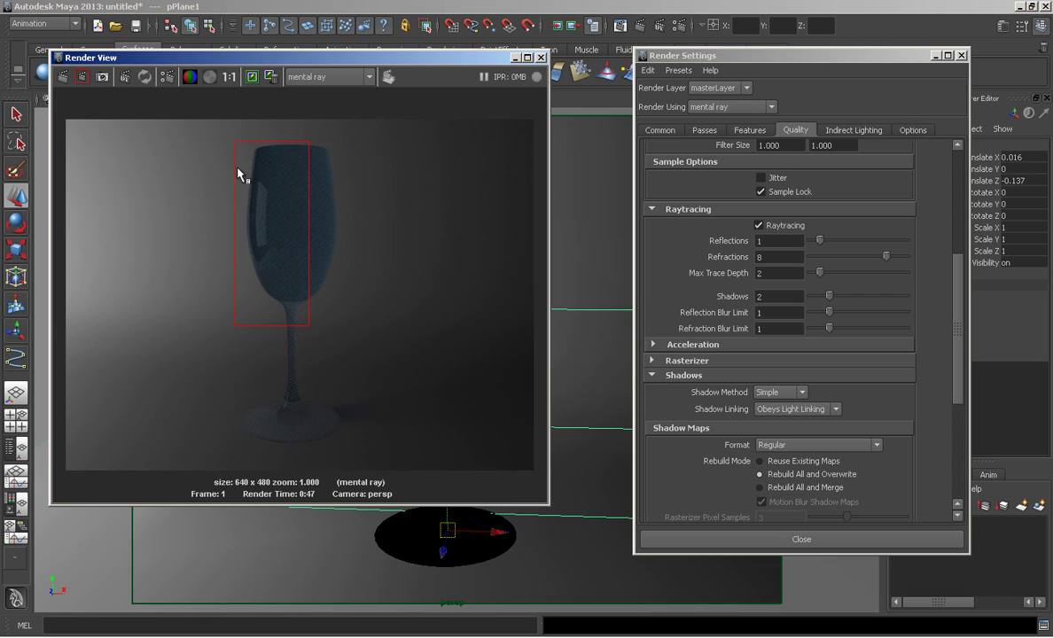
click(83, 76)
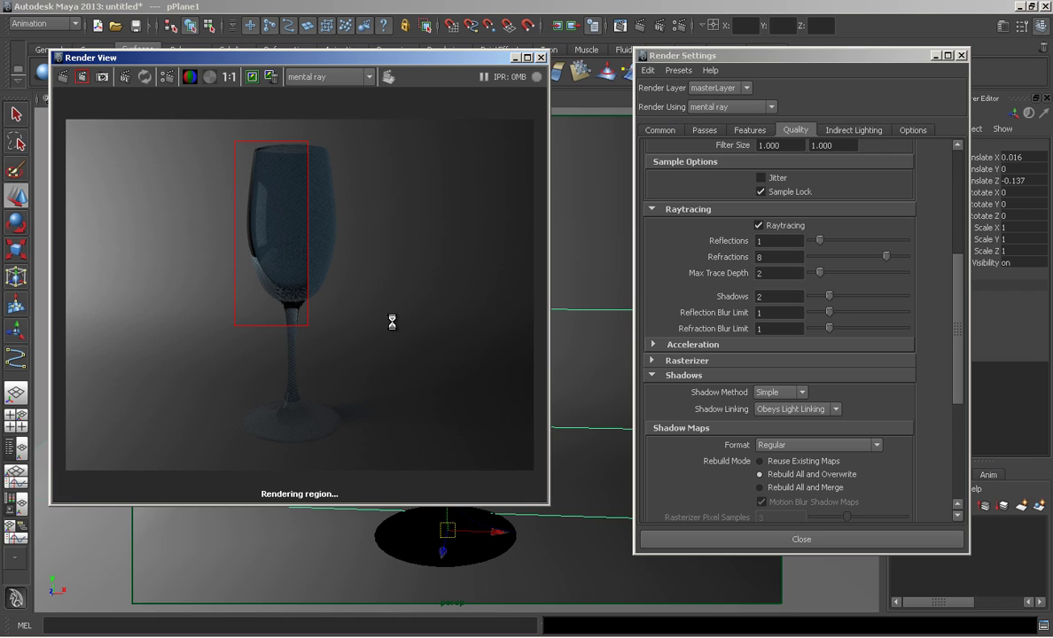
click(407, 536)
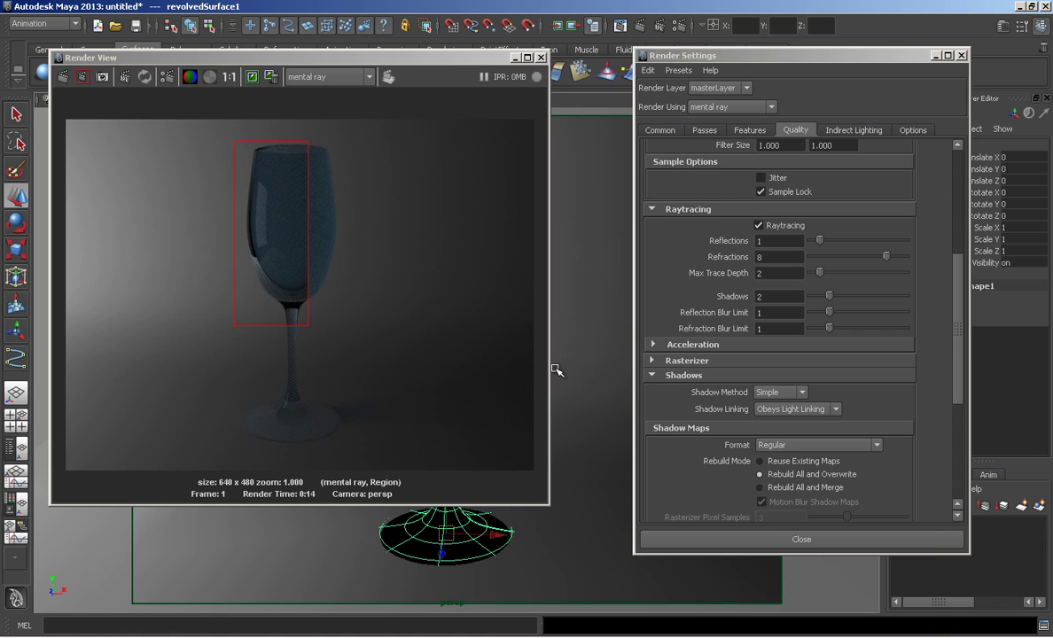
Step: Replace the glass's mia_material_x1 settings with the GlassPhysical preset
key(ctrl+a)
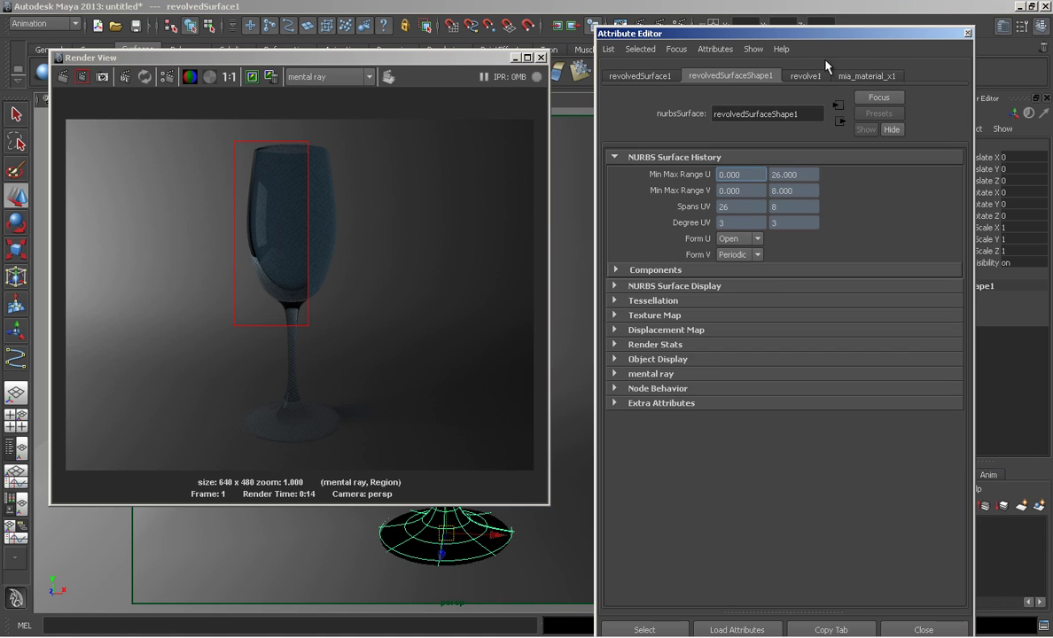
click(873, 78)
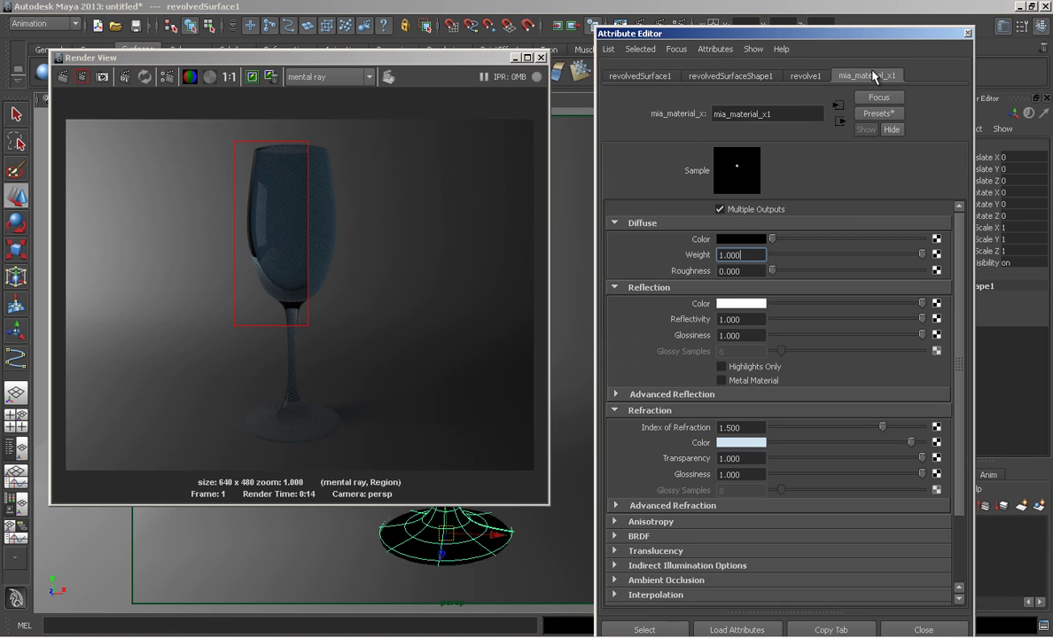
click(875, 114)
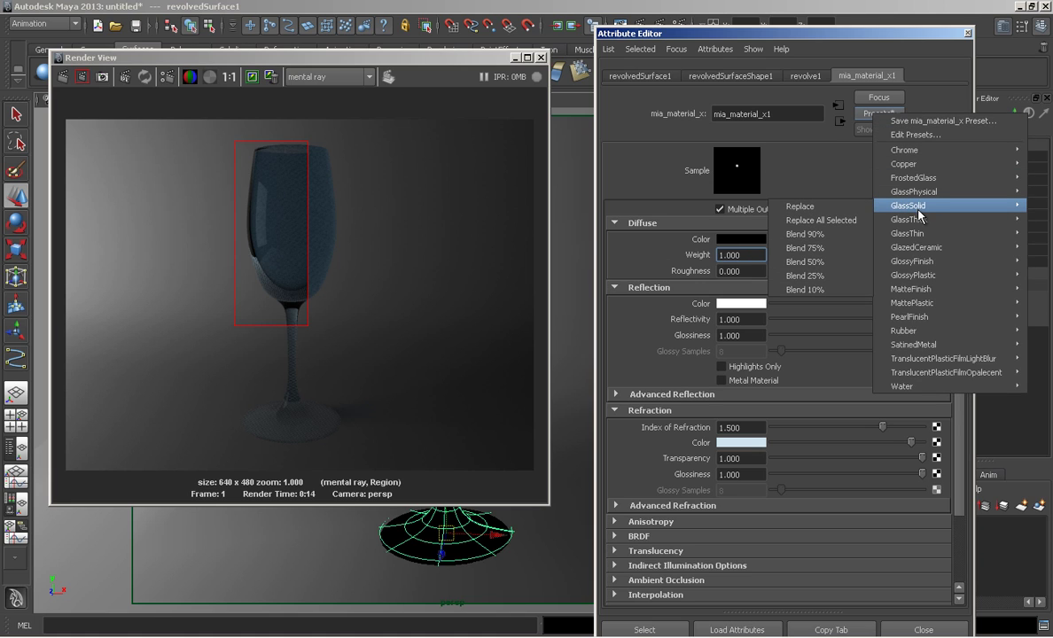
mouse_move(913, 191)
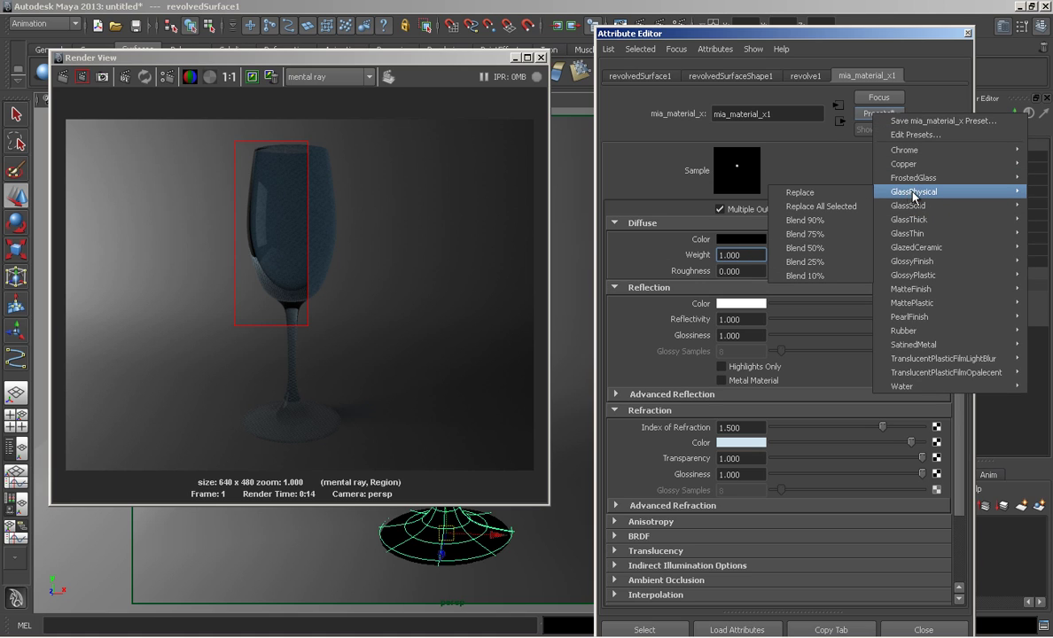
click(831, 193)
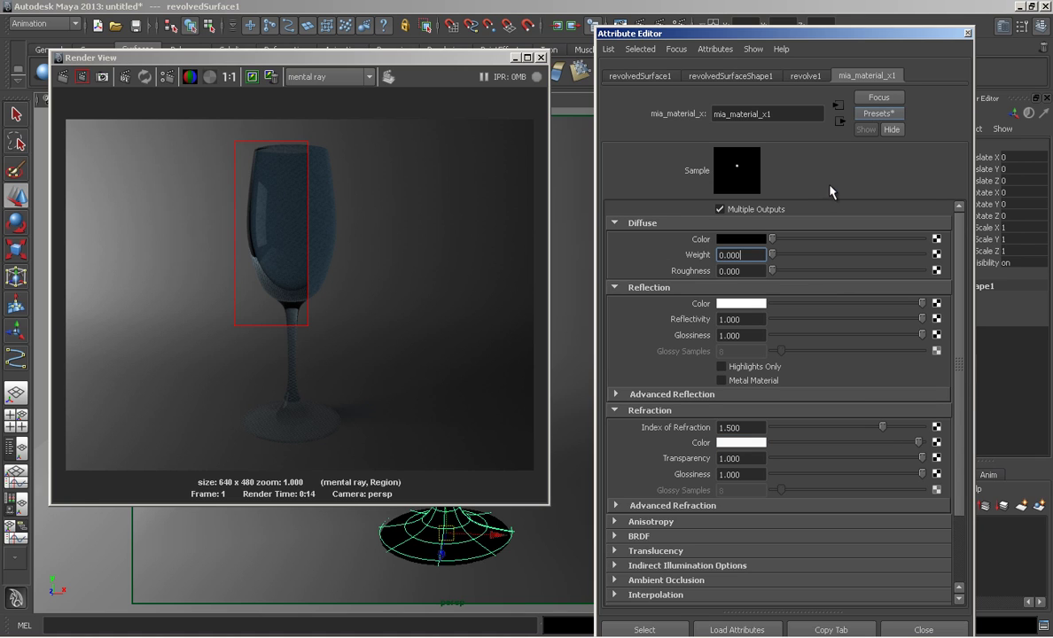
Step: Render a larger region around the whole glass, then close the Render View
drag(224, 138, 357, 451)
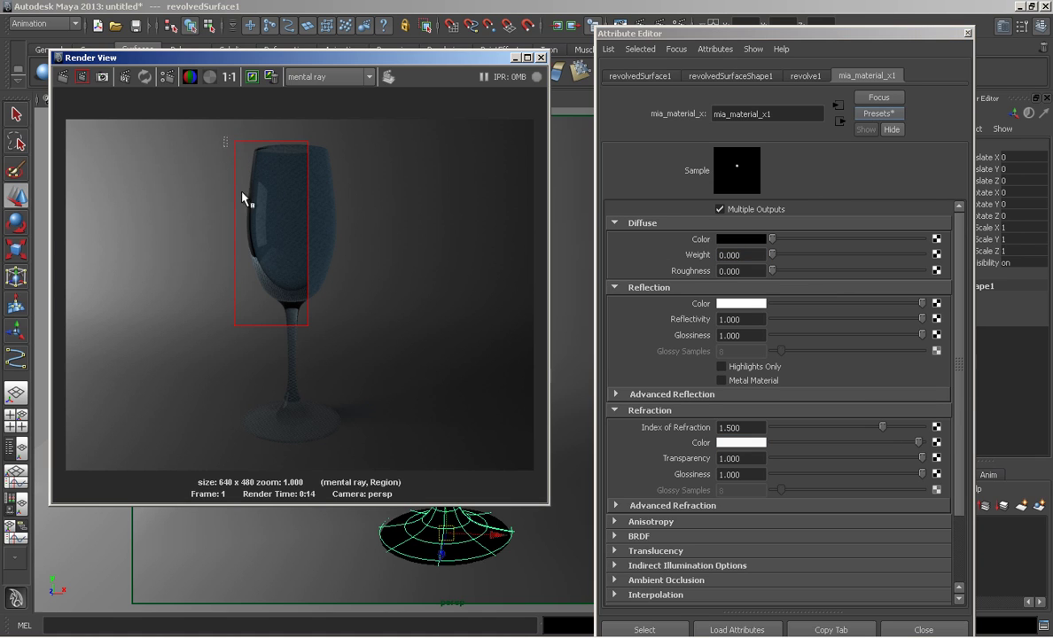
click(80, 78)
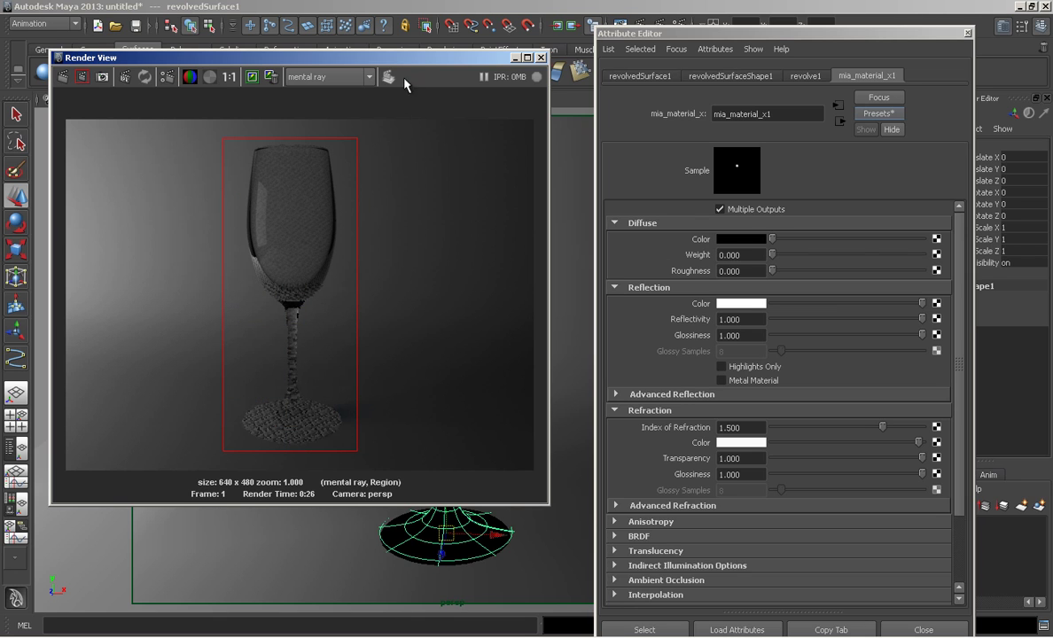
drag(420, 65, 713, 69)
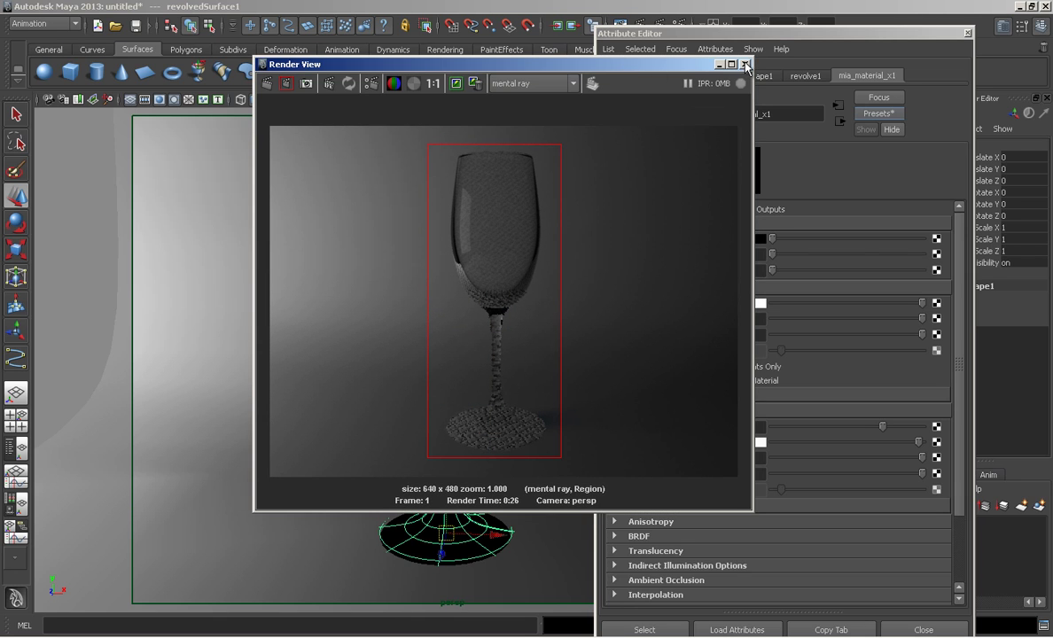
click(746, 65)
Step: Close the open editors, select the backdrop plane and narrow it along X
click(967, 33)
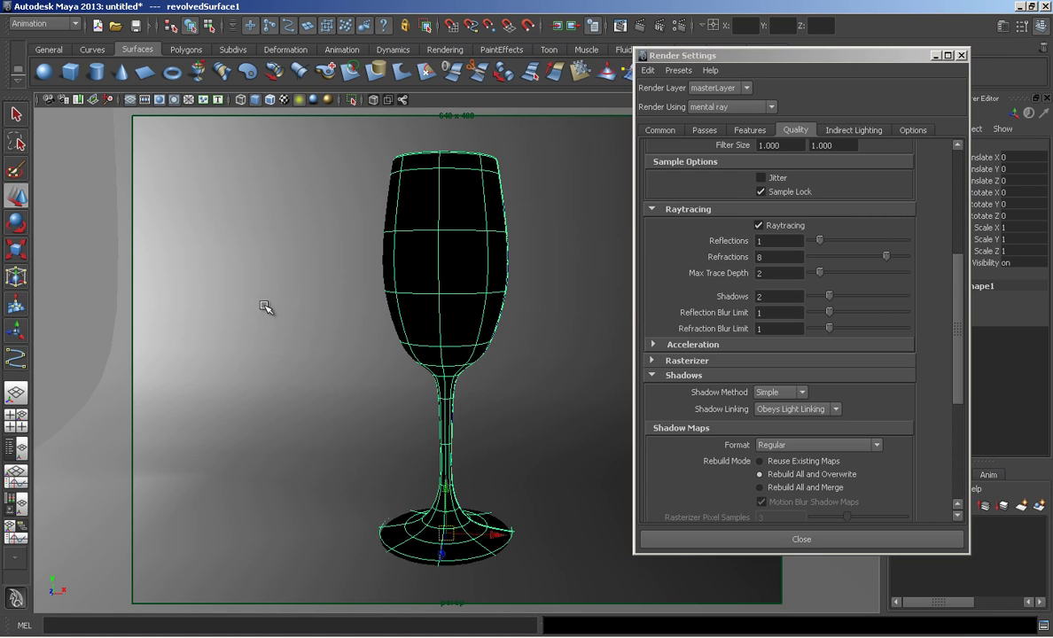
click(244, 283)
click(870, 552)
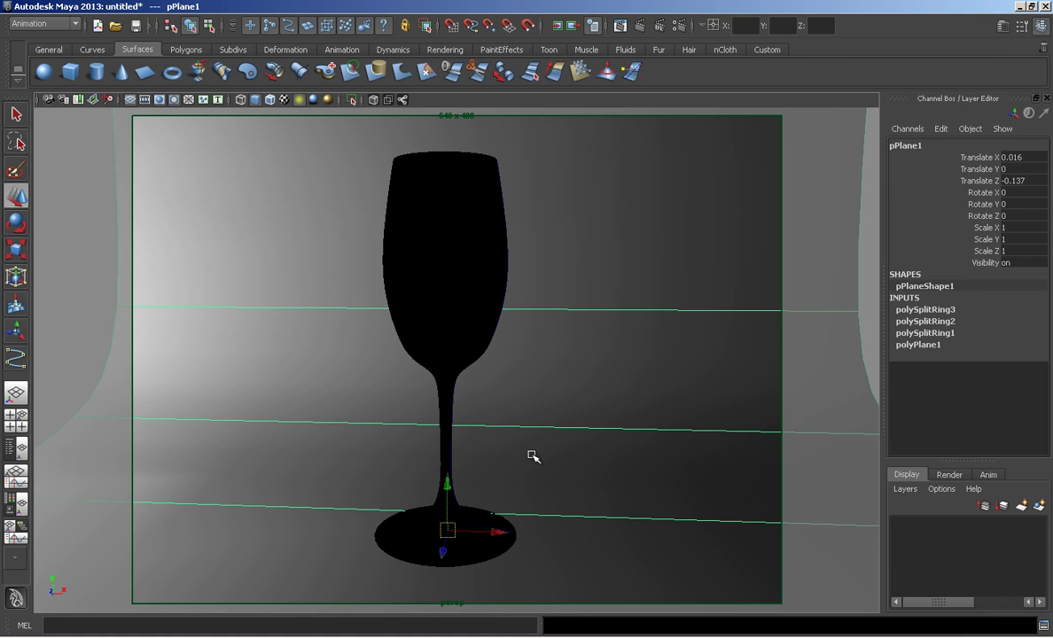
key(r)
drag(515, 530, 480, 524)
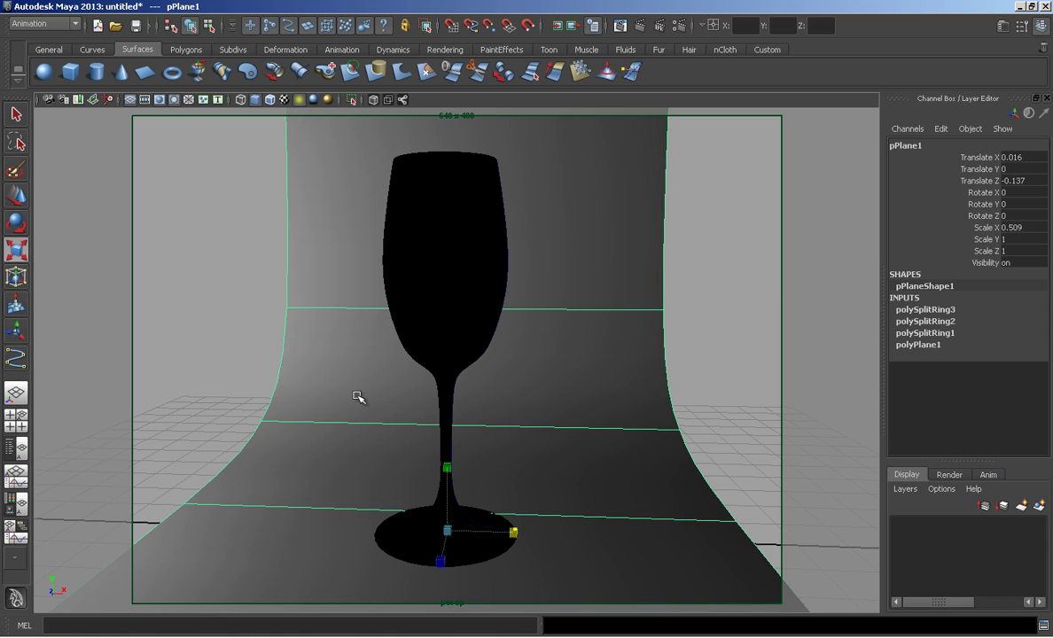
Step: Pull the backdrop's left and right edges and side vertices outward so the sides curve around the glass
drag(154, 434, 217, 512)
key(w)
drag(286, 447, 141, 422)
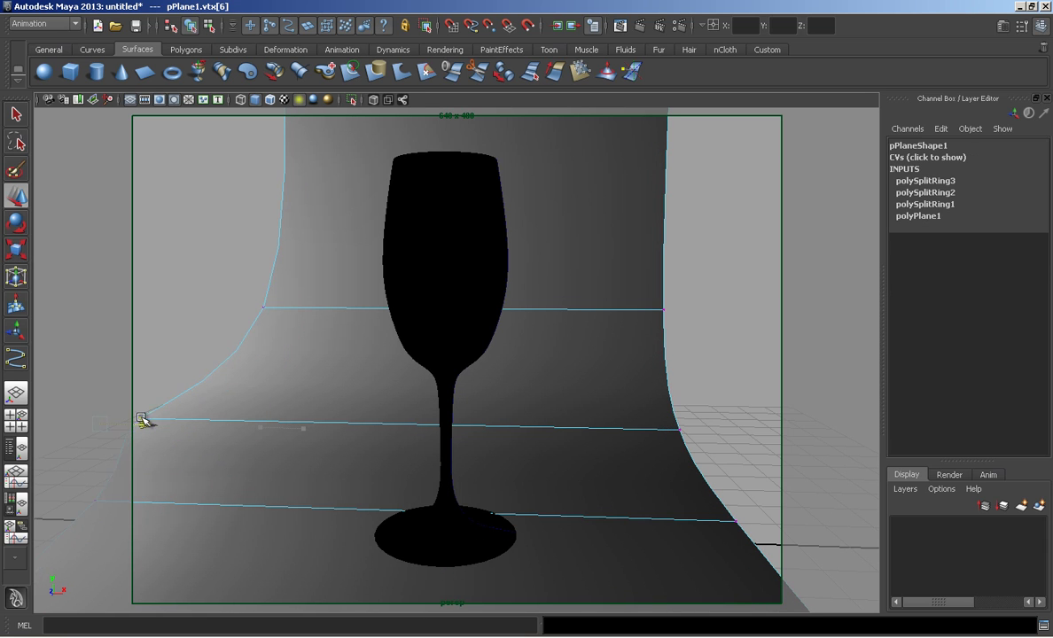
drag(222, 271, 315, 343)
right_drag(282, 225, 282, 197)
click(283, 155)
drag(324, 174, 213, 174)
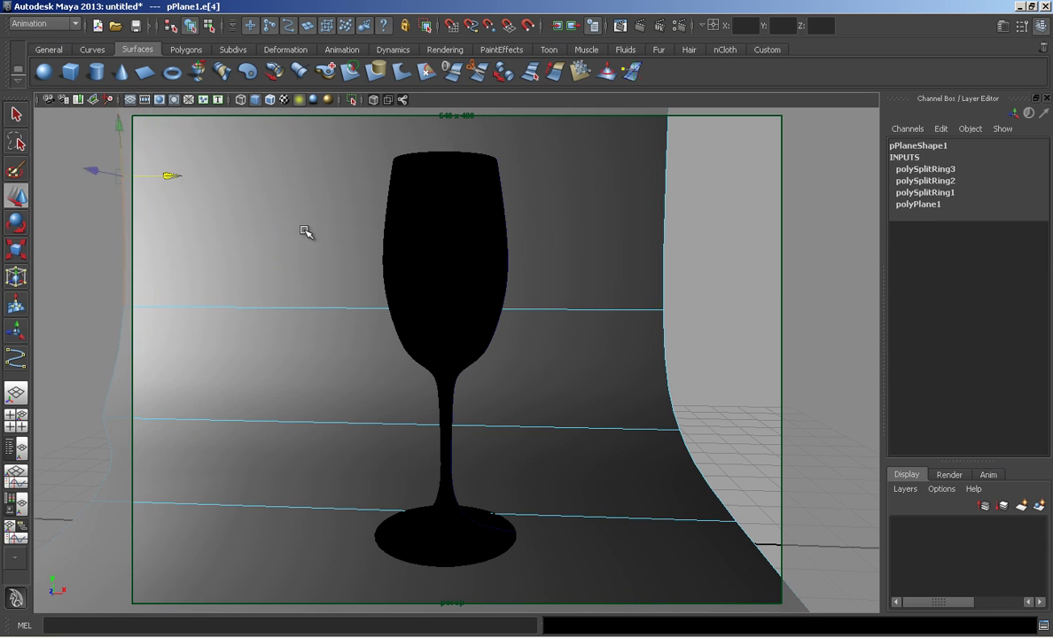
click(669, 235)
drag(716, 170, 851, 169)
right_drag(688, 423, 623, 375)
mouse_move(630, 375)
mouse_down()
mouse_move(735, 465)
mouse_move(838, 440)
mouse_up()
drag(709, 493, 801, 499)
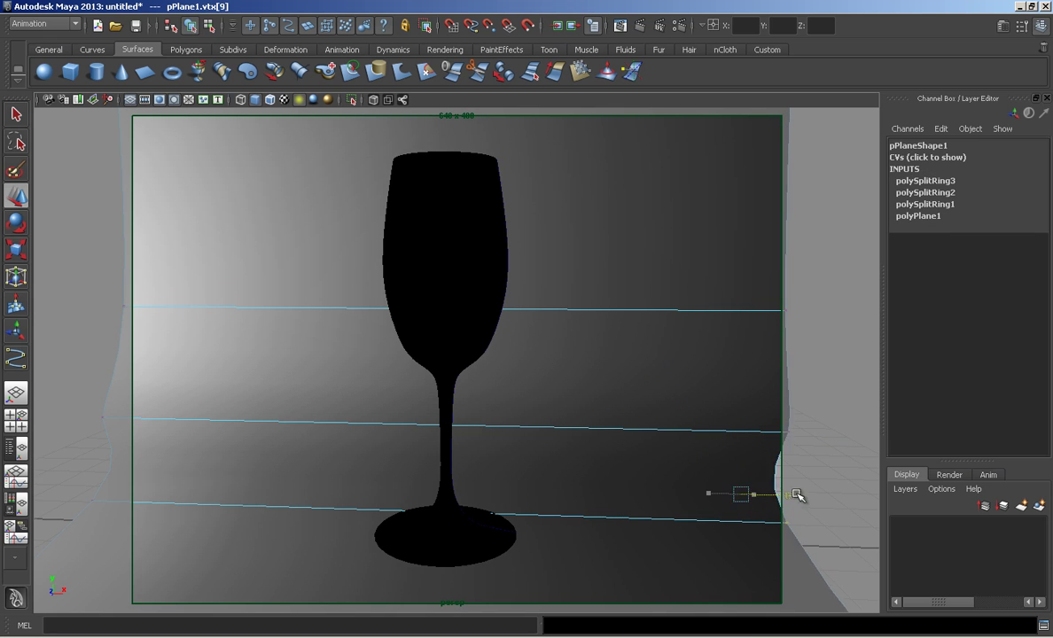
drag(740, 485, 762, 483)
Step: Reposition the backdrop's front corner vertices in the top view to enlarge the floor beneath the glass
key(space)
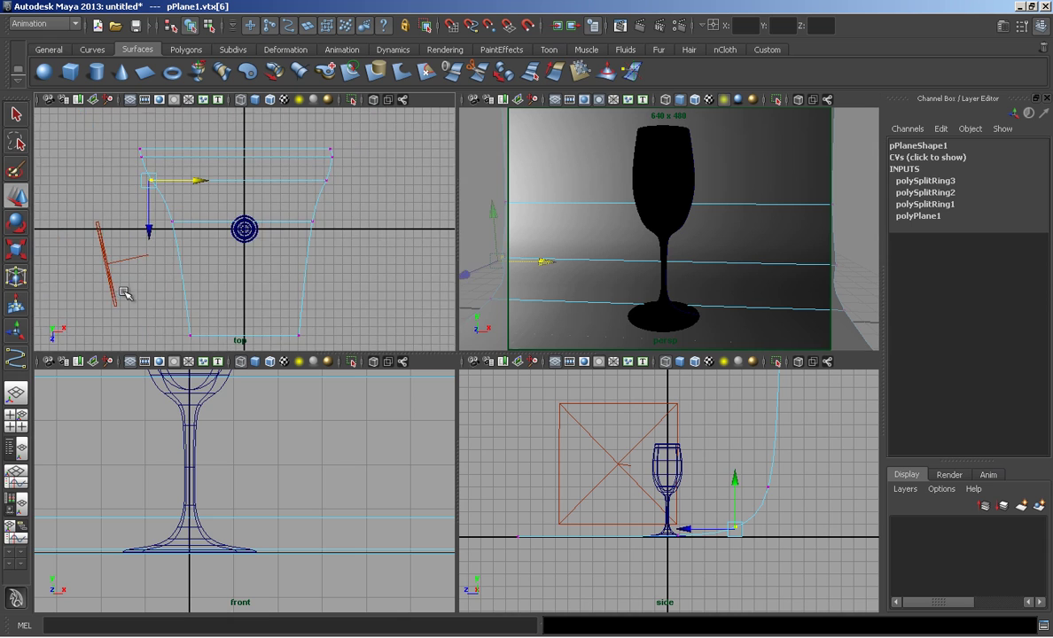
drag(124, 294, 280, 231)
mouse_move(237, 307)
mouse_down()
mouse_move(238, 232)
mouse_move(164, 182)
mouse_up()
click(532, 282)
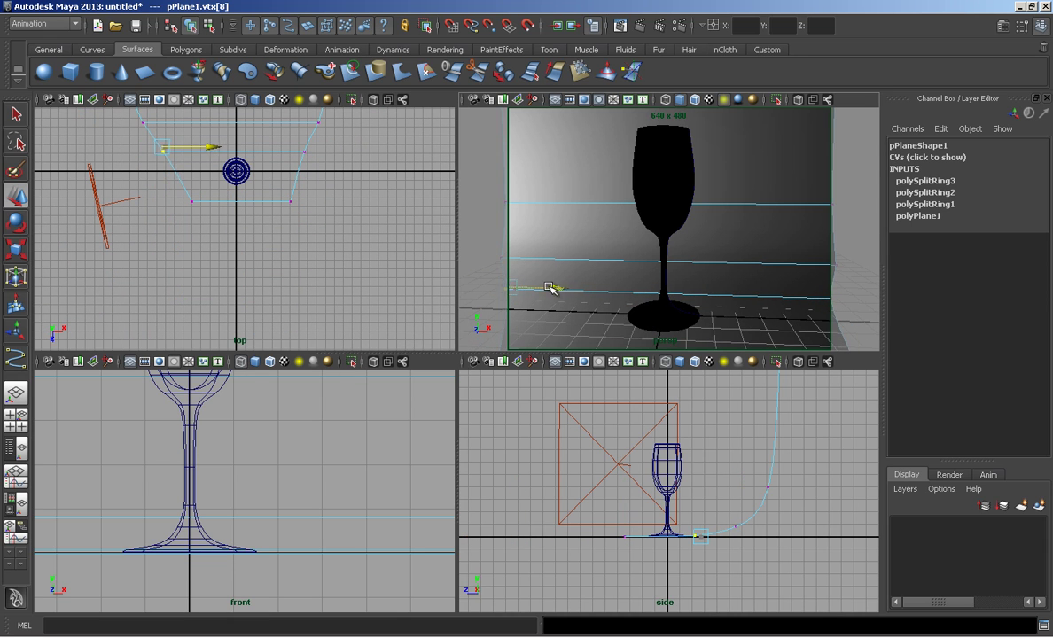
click(290, 202)
drag(474, 356, 474, 413)
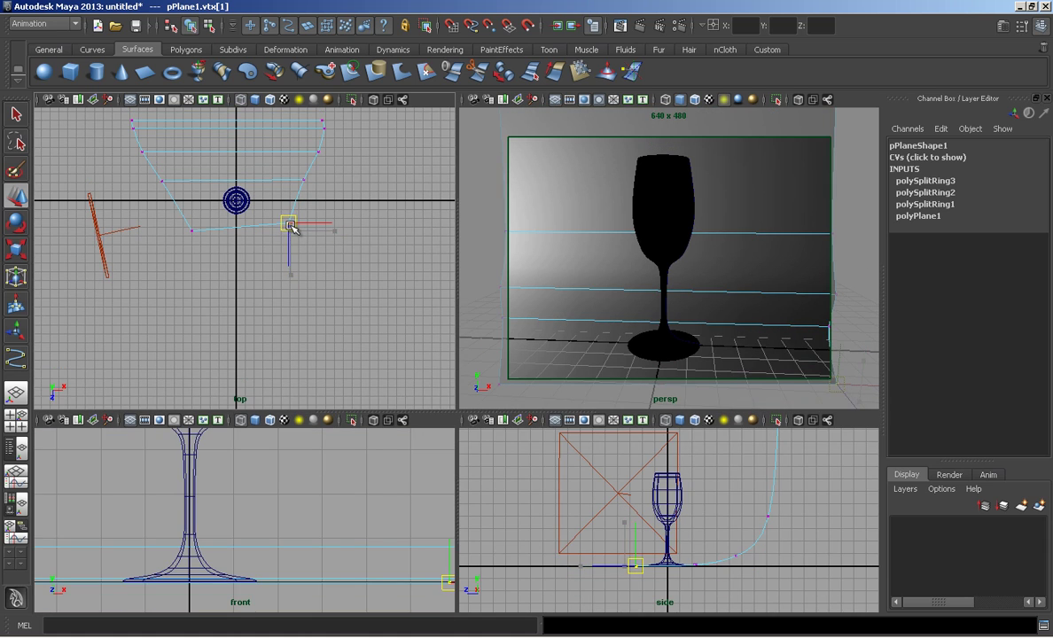
drag(803, 306, 845, 339)
key(space)
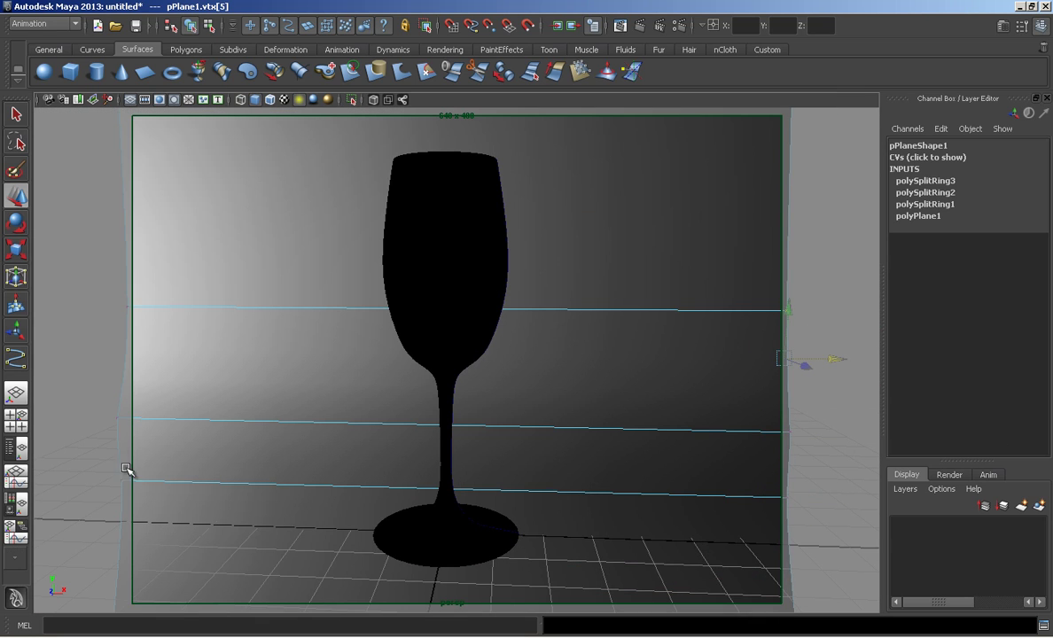
click(155, 426)
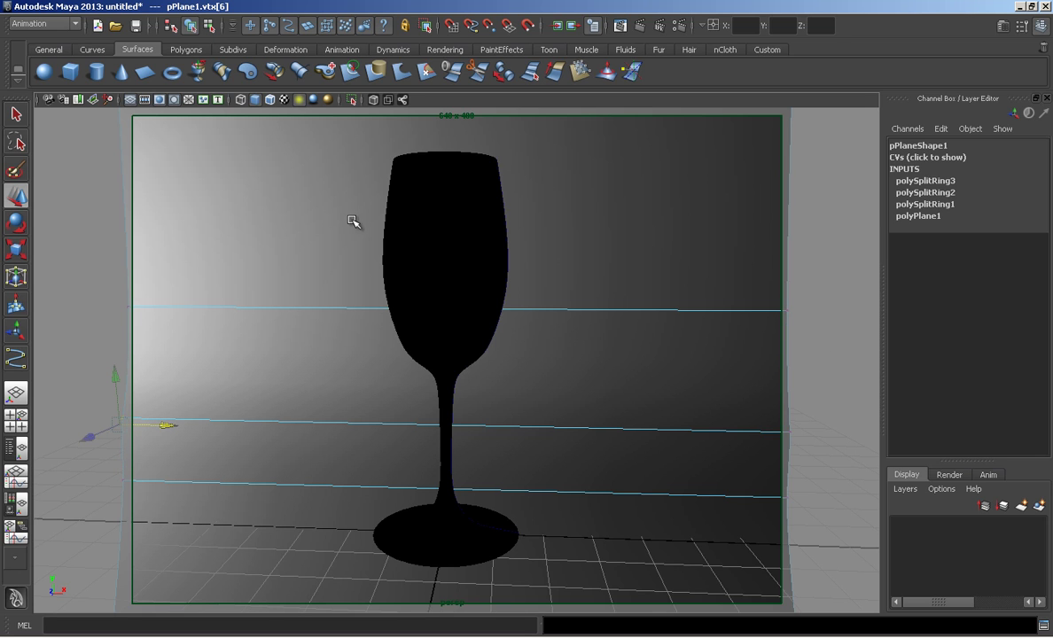
key(space)
Step: Set areaLight1's Shape Intensity to 10 in its Attribute Editor
click(96, 237)
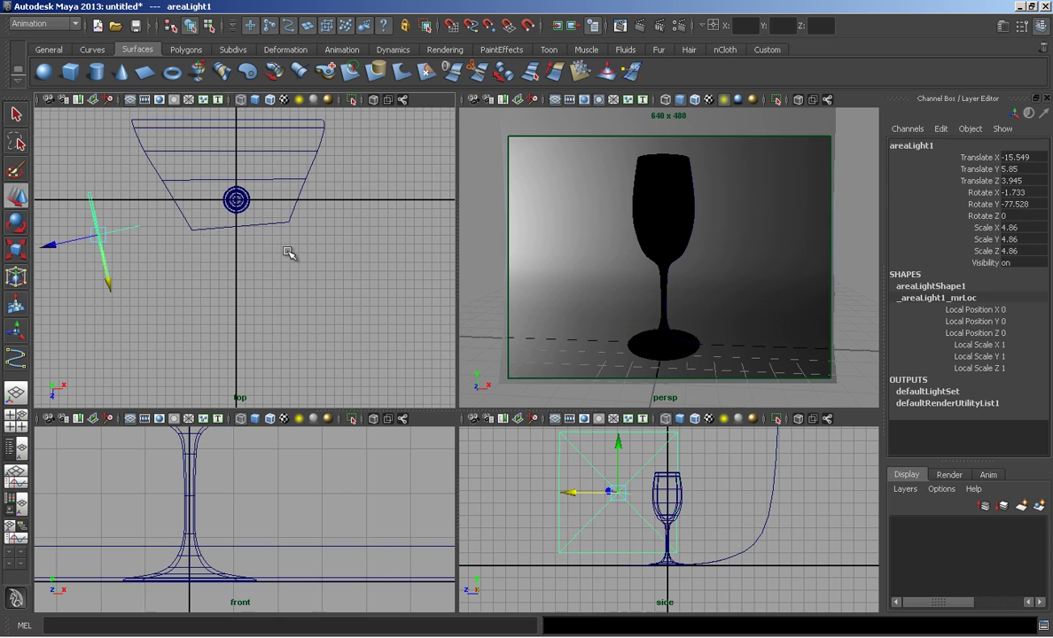
key(ctrl+a)
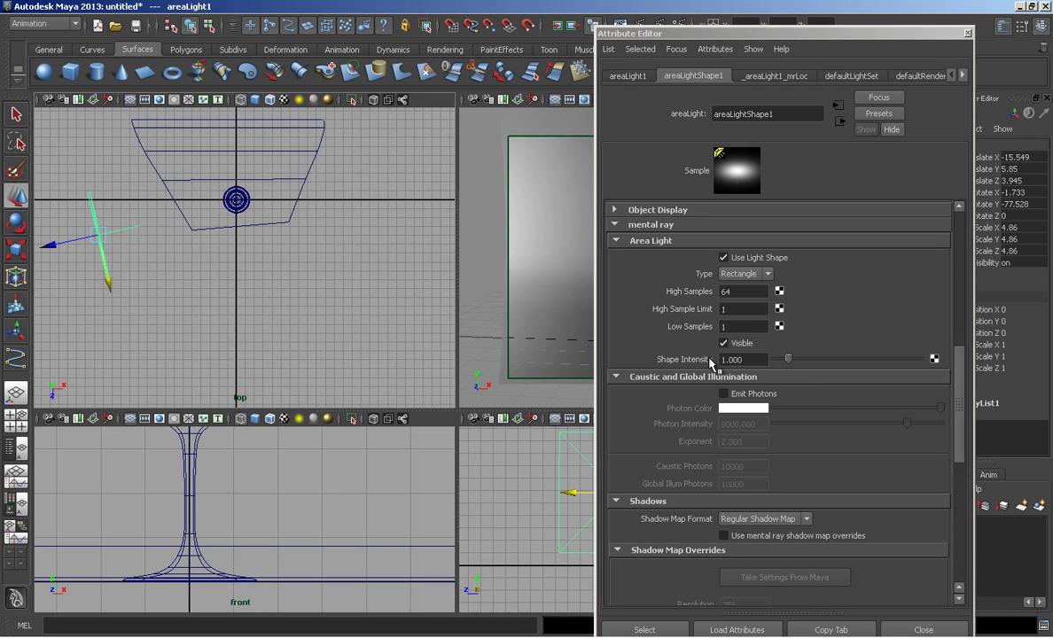
click(743, 359)
text(10)
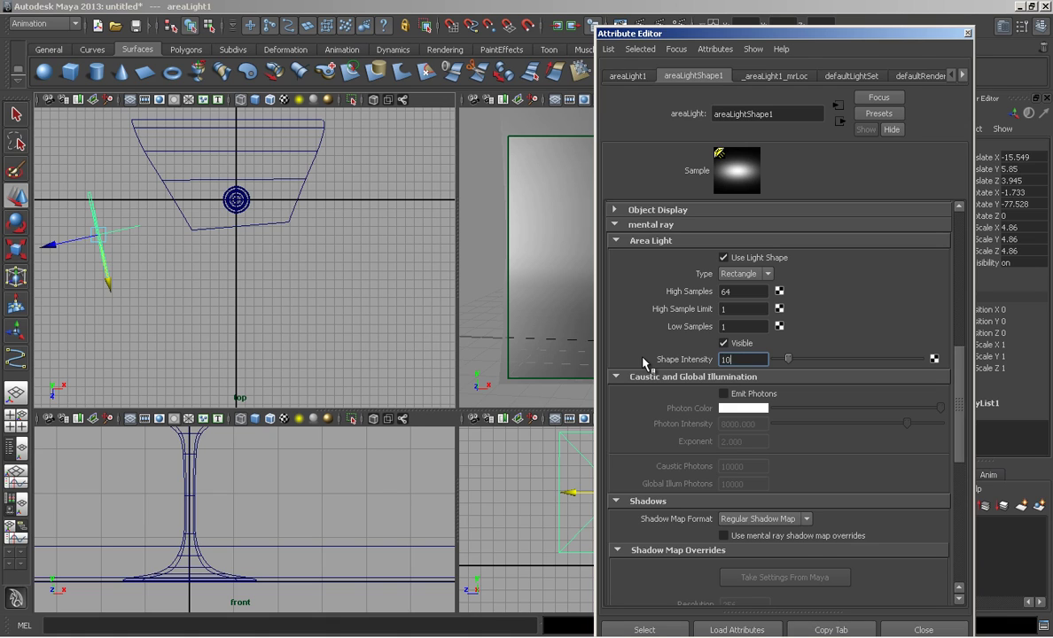
key(Return)
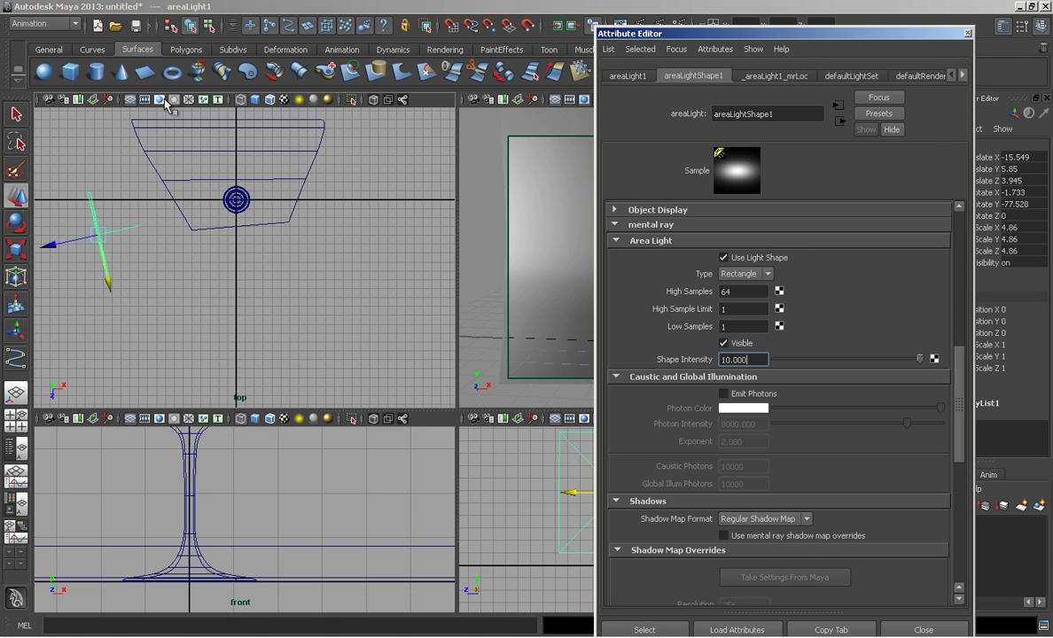
Step: Duplicate the area light as areaLight2 and move it to the glass's right side
right_click(157, 244)
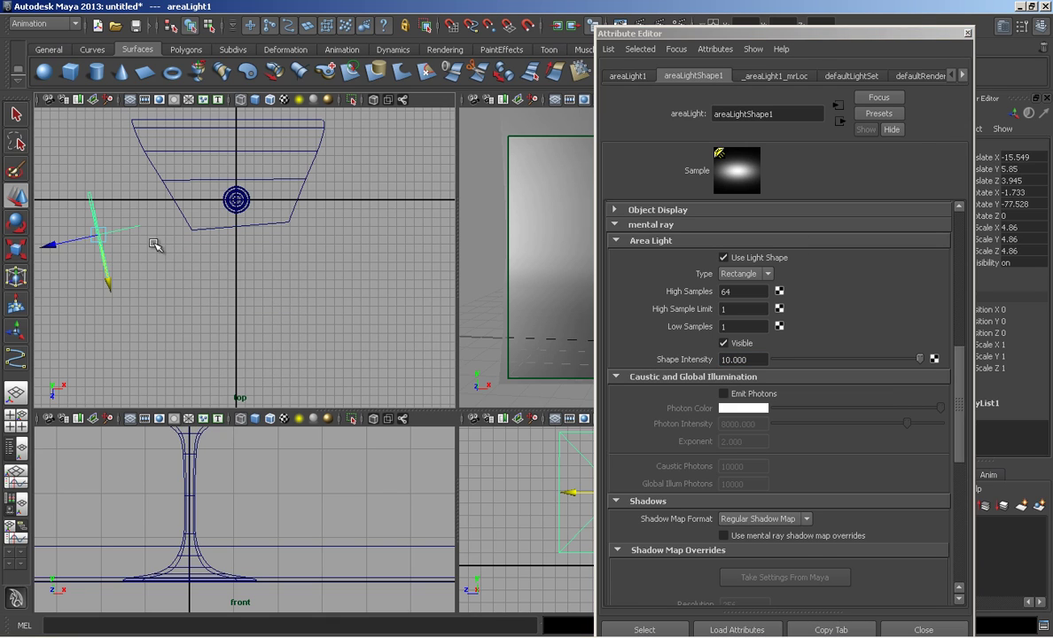
key(ctrl+d)
key(t)
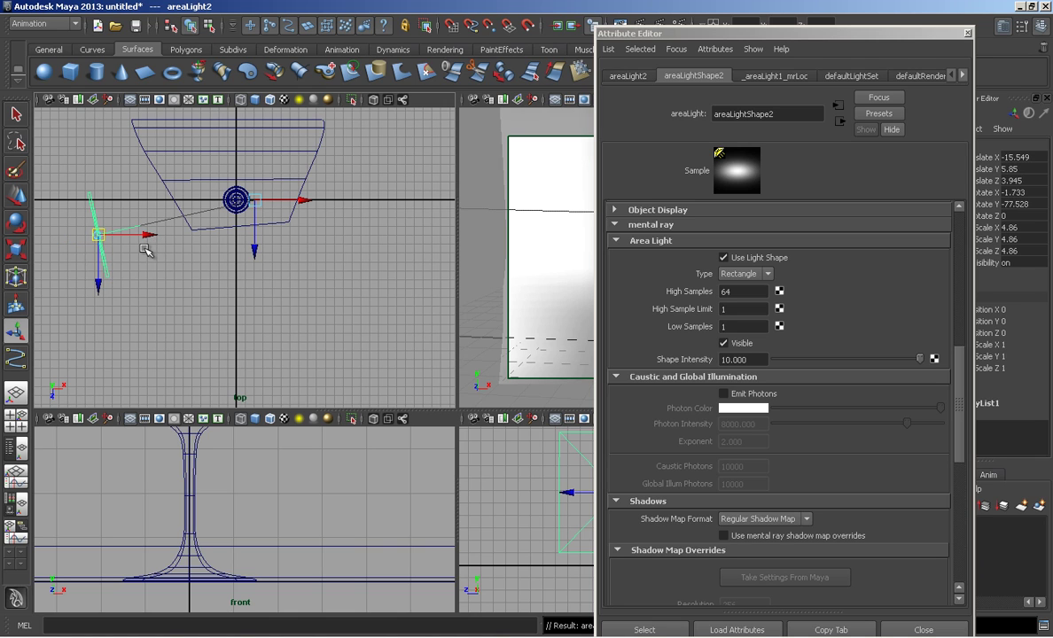
mouse_move(101, 233)
mouse_down()
mouse_move(246, 286)
mouse_move(348, 266)
mouse_move(357, 169)
mouse_up()
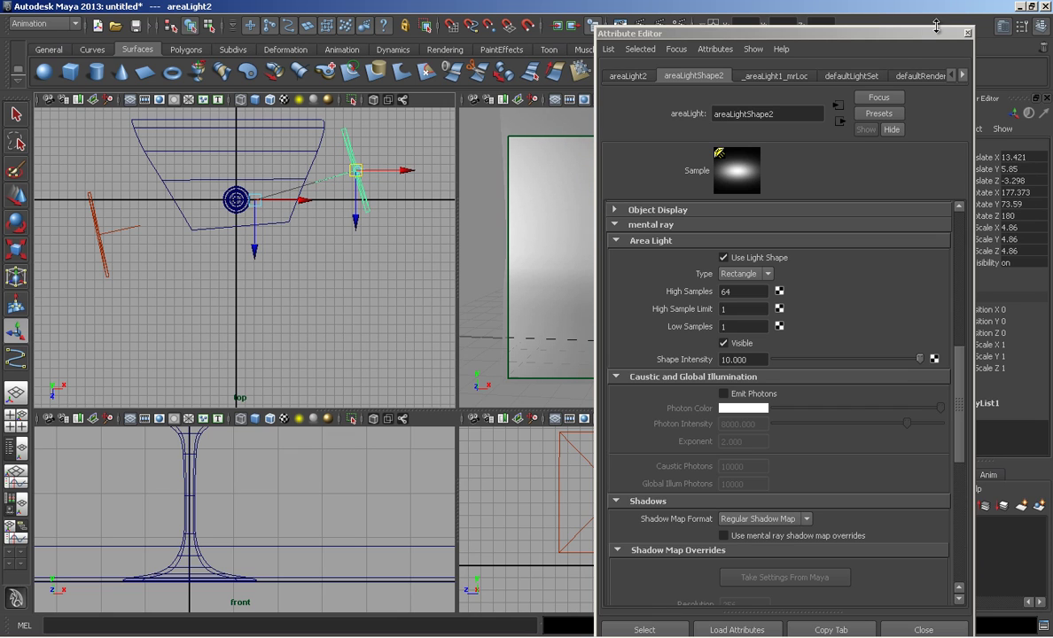
click(967, 33)
Step: Render the maximized perspective view with mental ray to show both area lights' reflections
key(space)
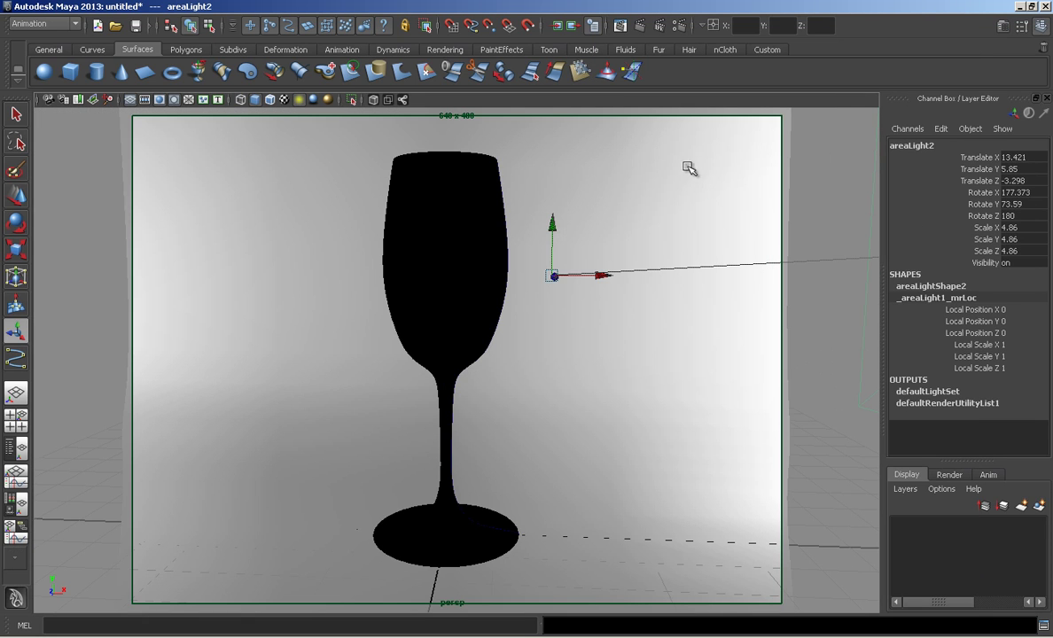
click(641, 26)
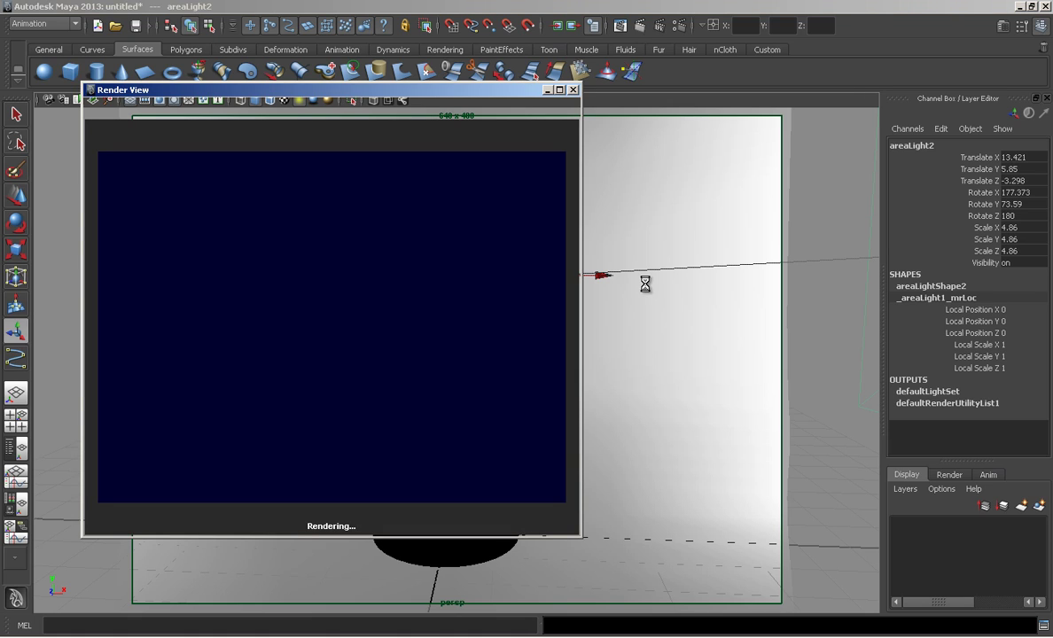